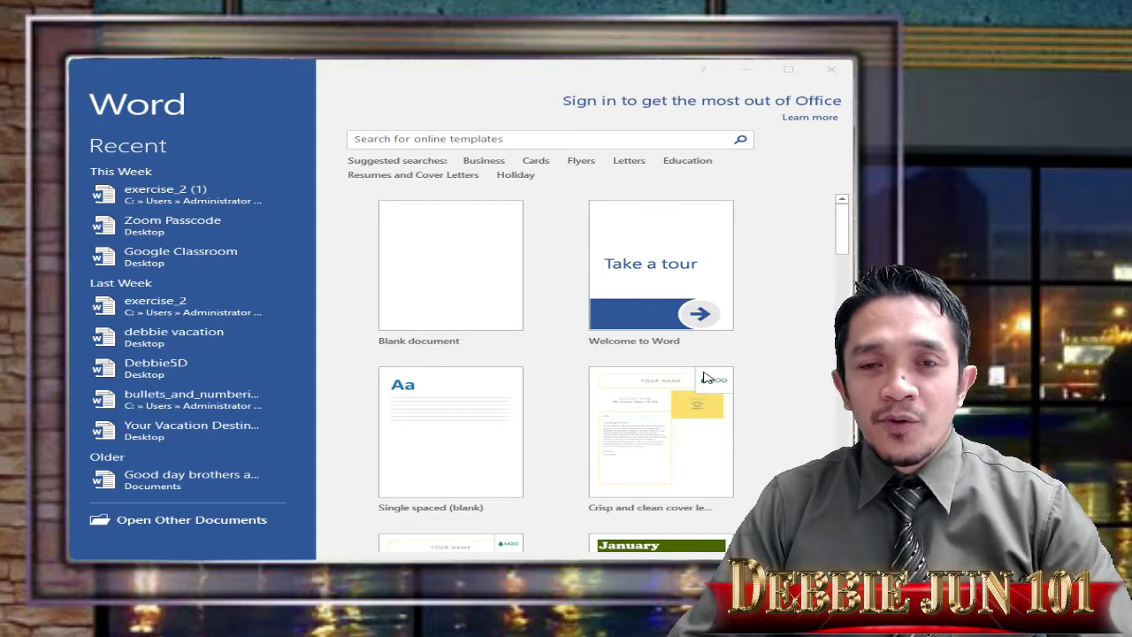
Create a blank document, draw a large text box across the page between the margins, and enter "Design" in it
left_click(461, 286)
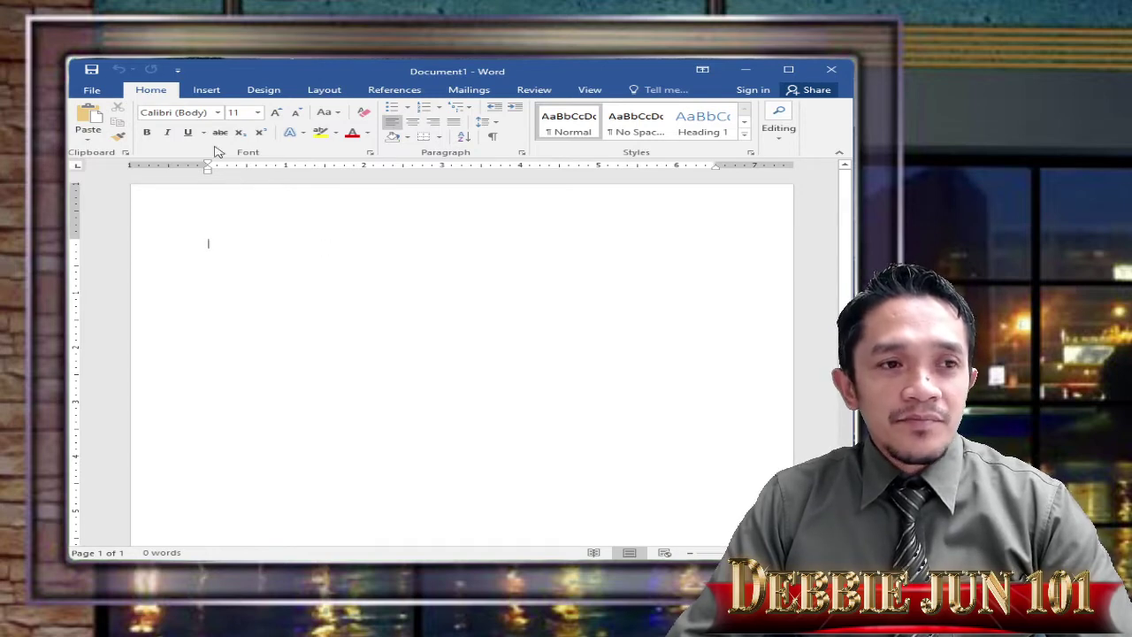
left_click(206, 90)
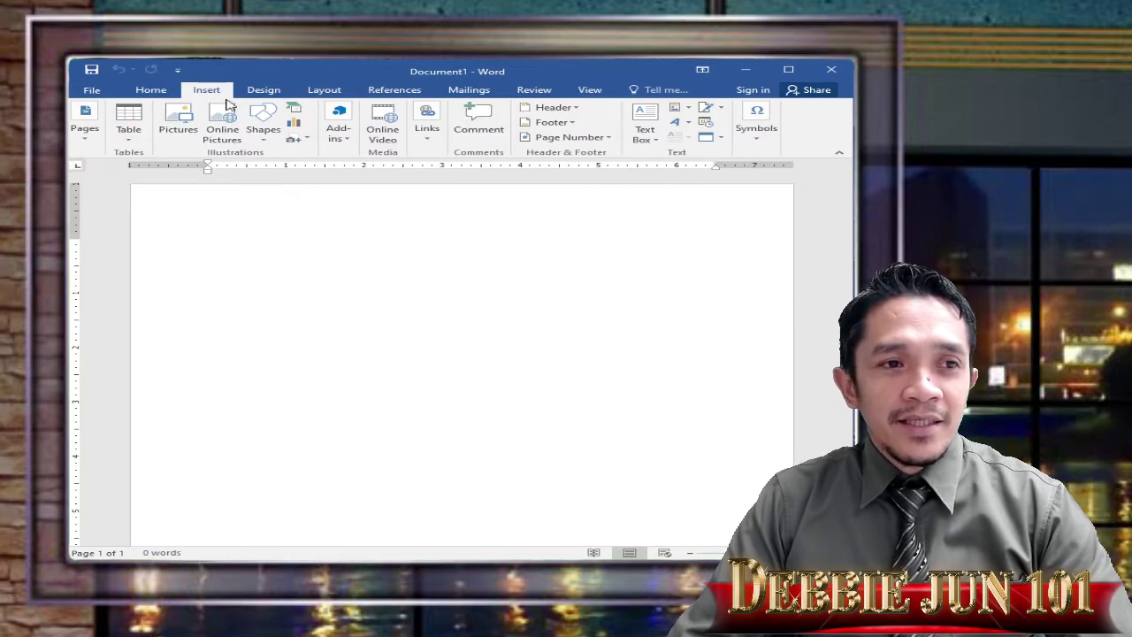
left_click(265, 141)
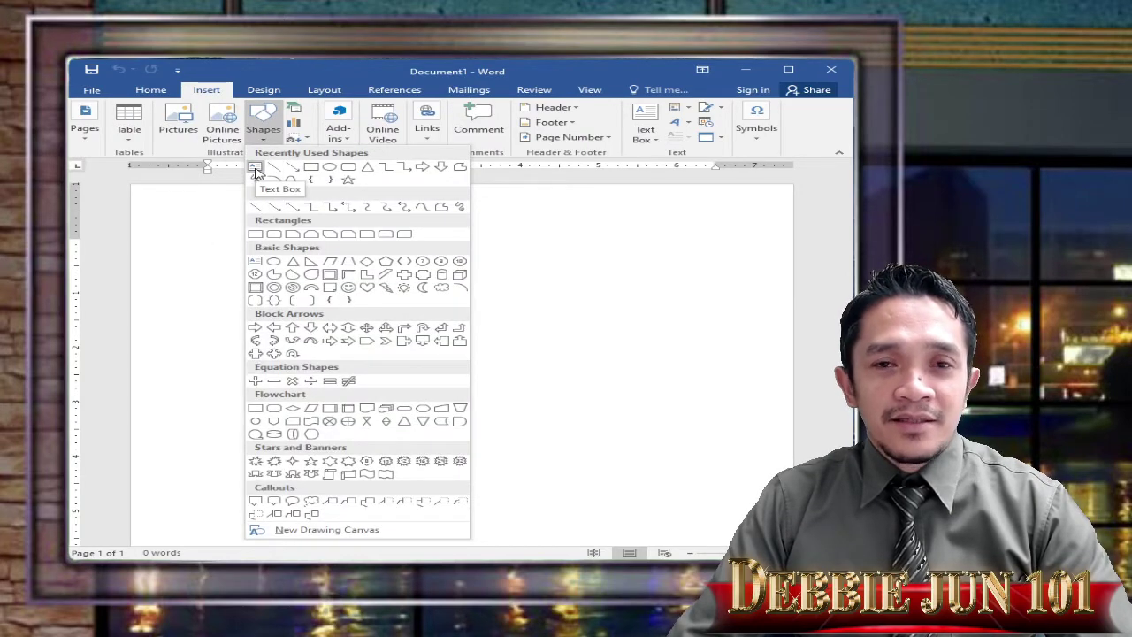
left_click(256, 171)
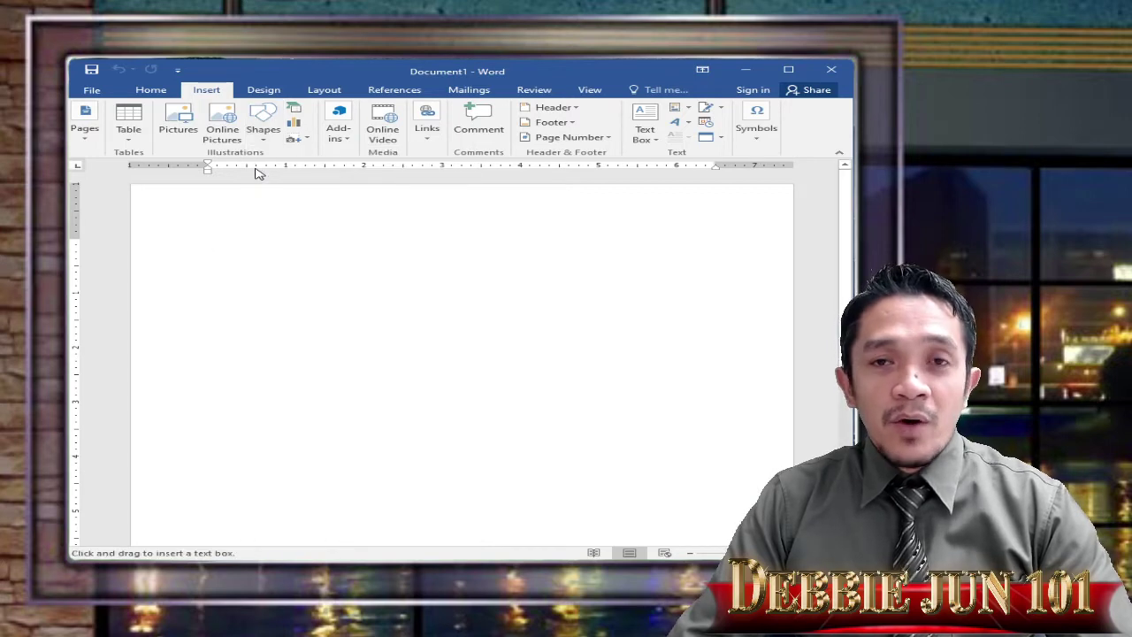
mouse_move(207, 243)
left_mouse_down()
mouse_move(305, 255)
mouse_move(629, 434)
mouse_move(725, 455)
left_mouse_up()
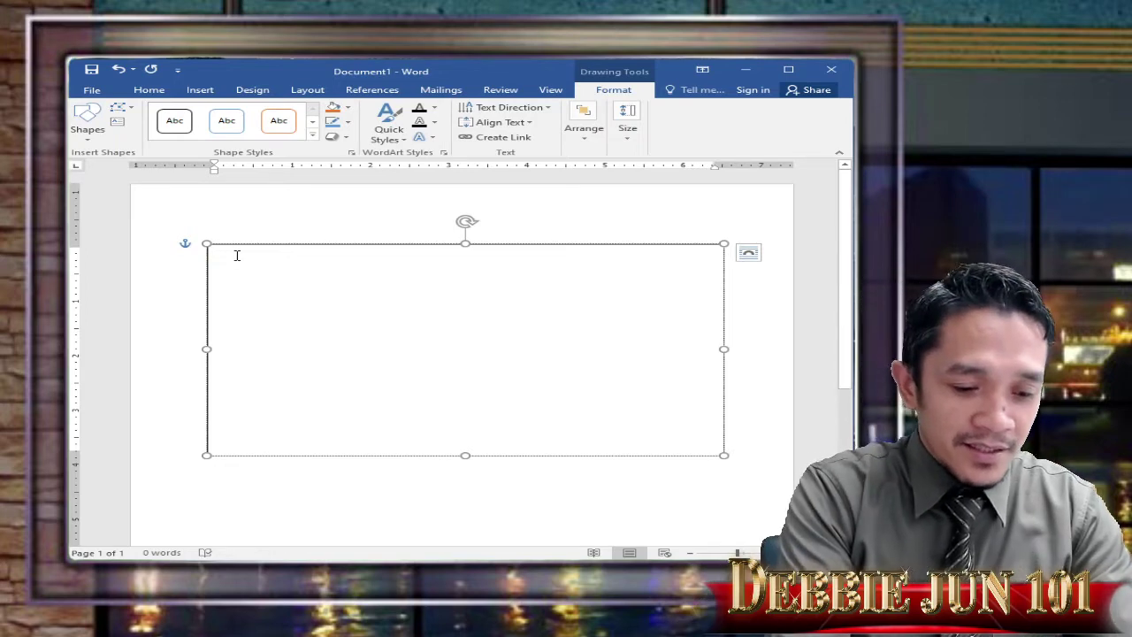
type("De")
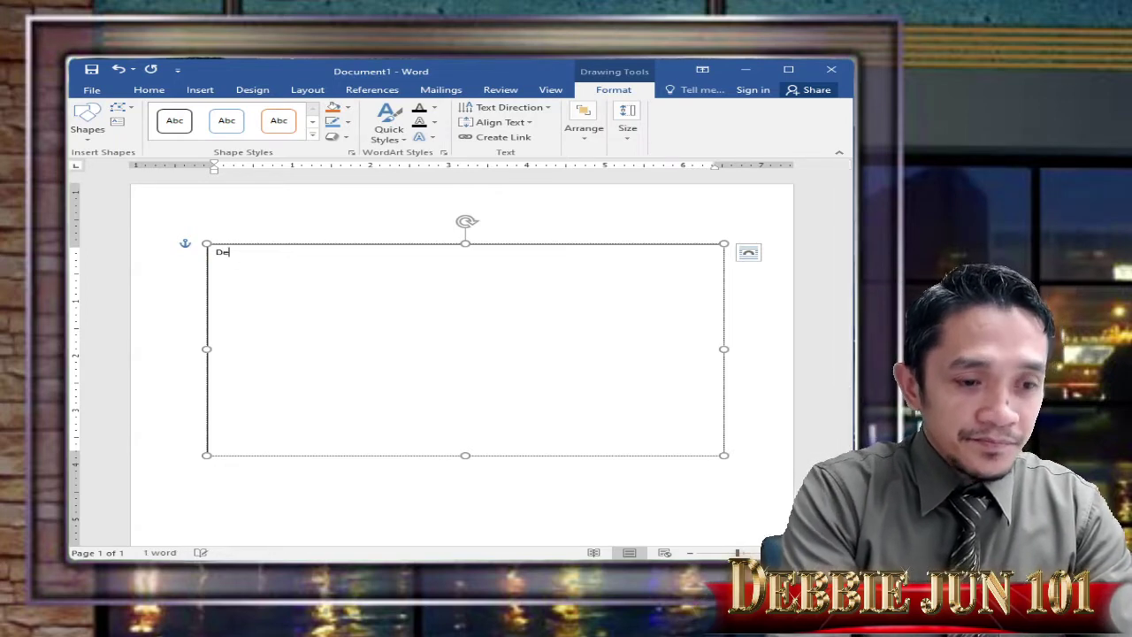
type("sign")
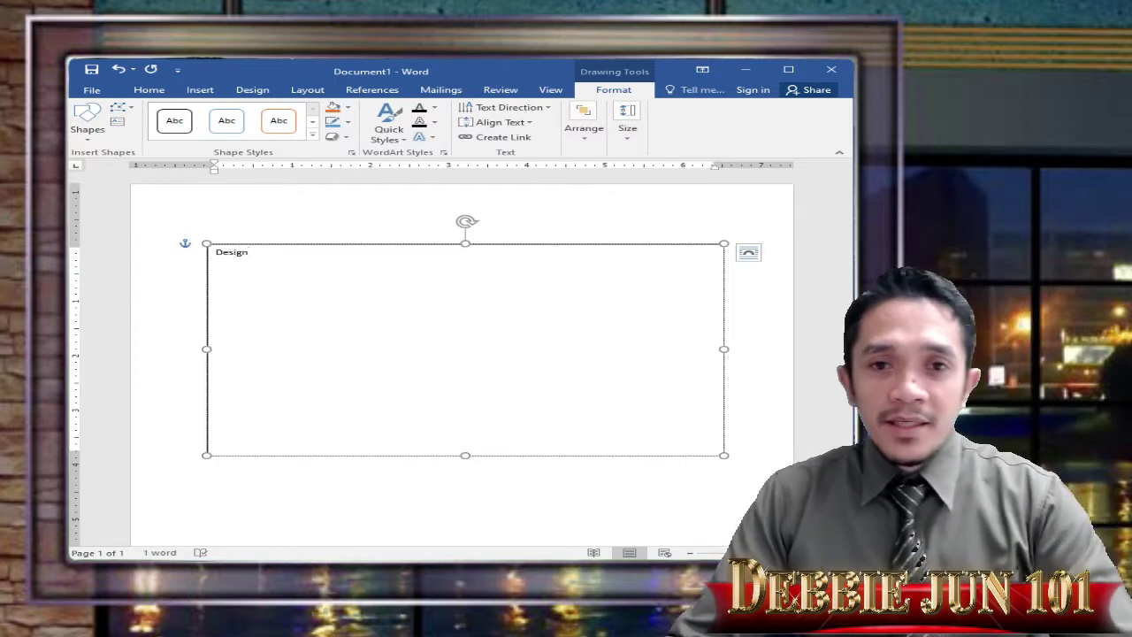
Set the font of the word "Design" to Muthiara -Demo Version-
double_click(258, 255)
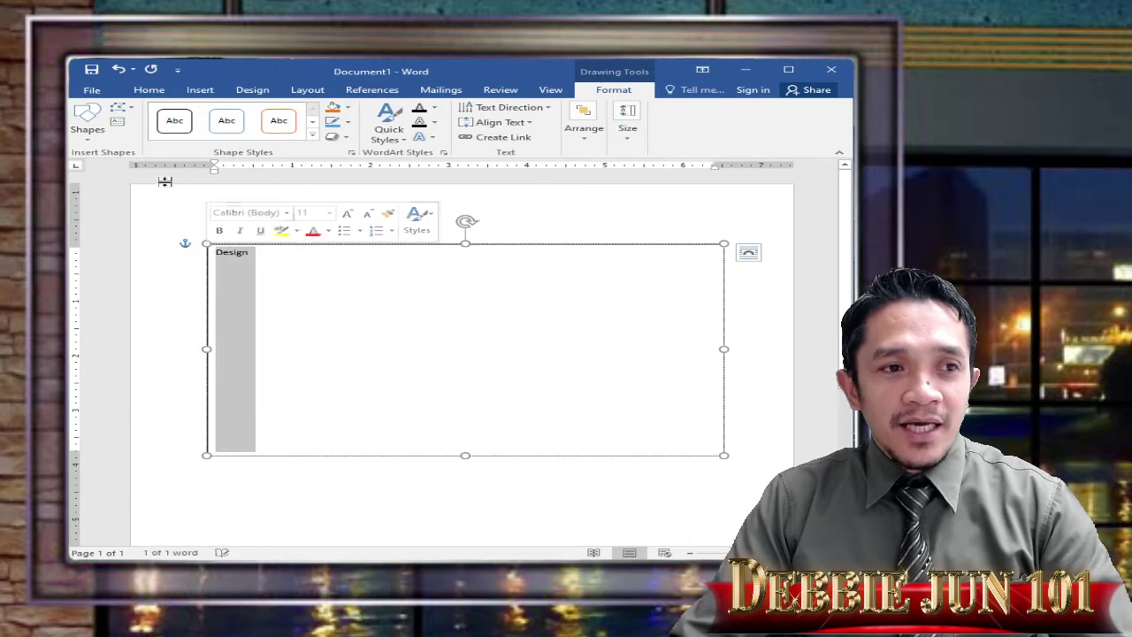
left_click(150, 91)
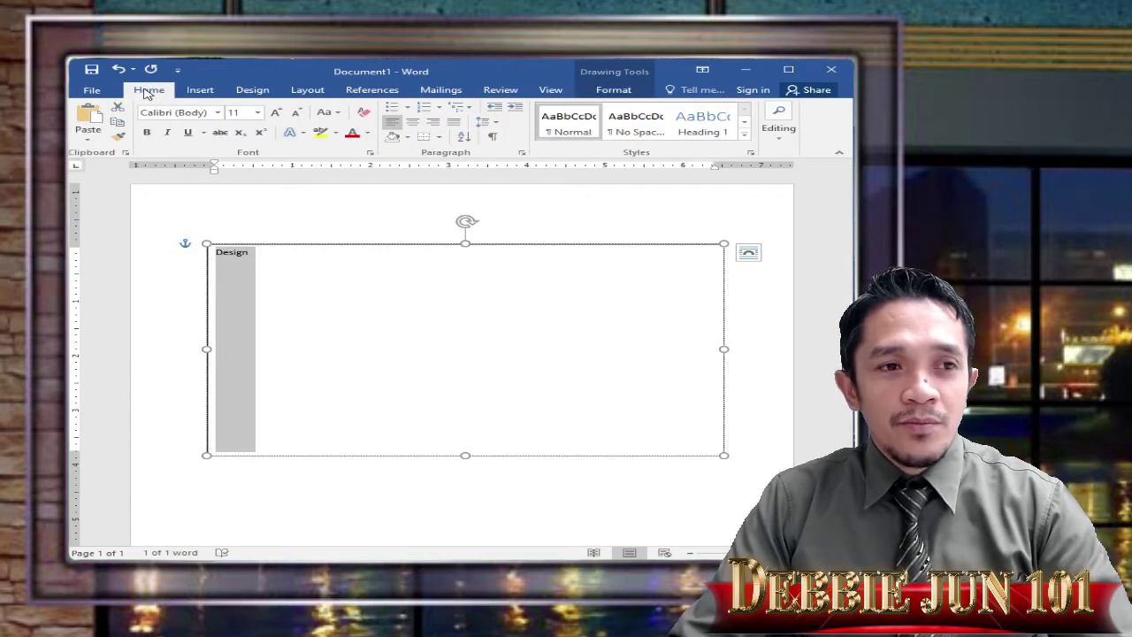
left_click(217, 113)
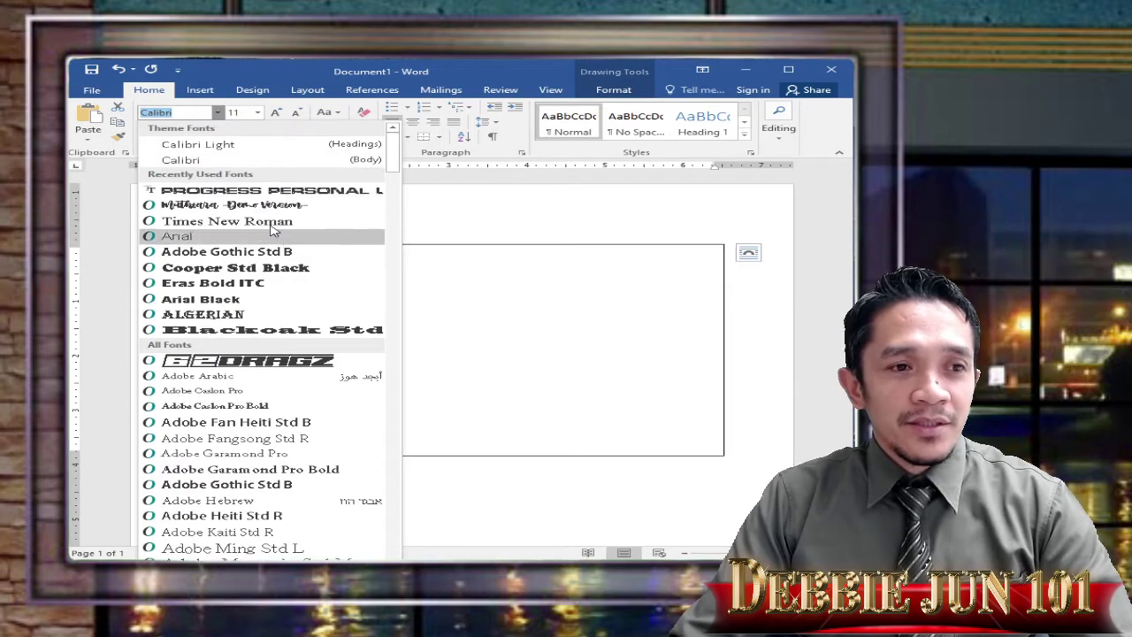
scroll(320, 375, "down", 10)
scroll(332, 372, "down", 6)
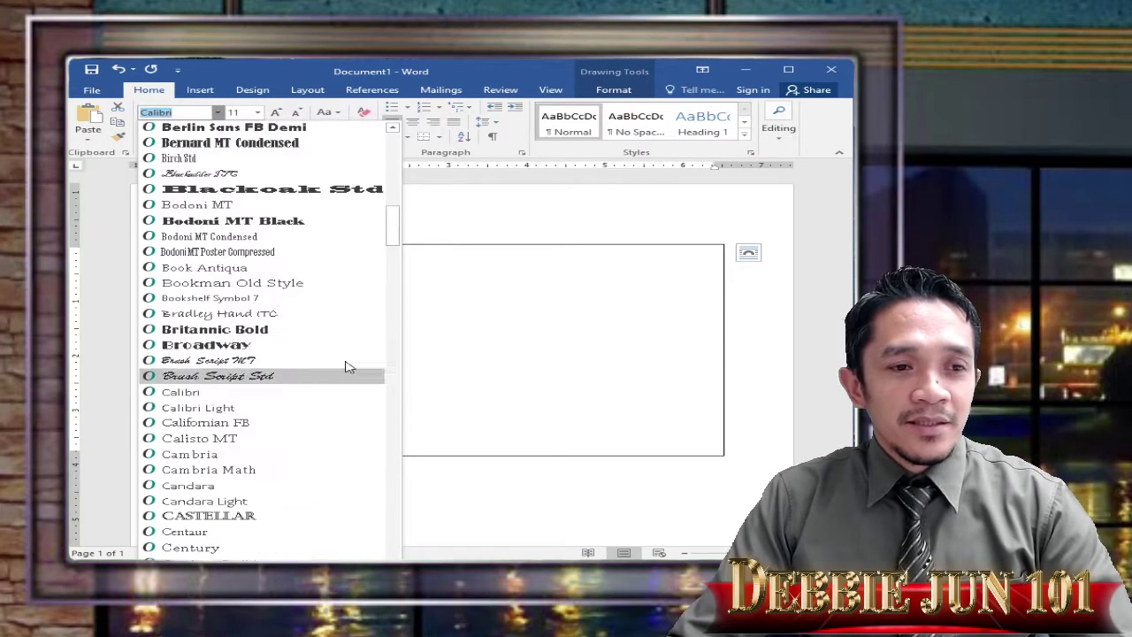
scroll(321, 305, "up", 10)
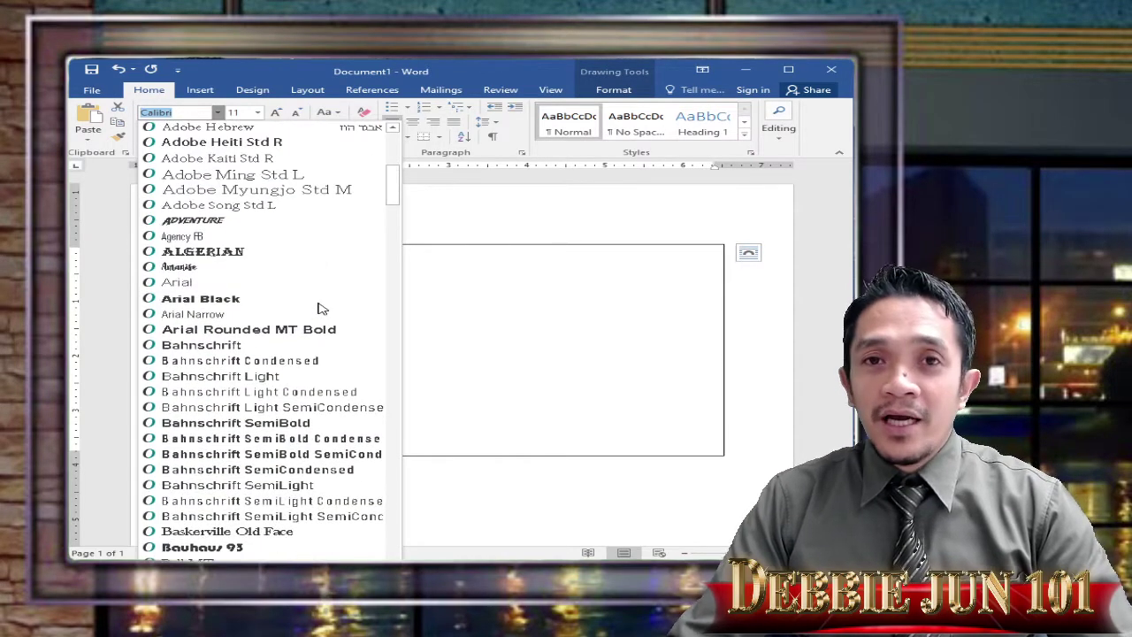
scroll(322, 308, "up", 8)
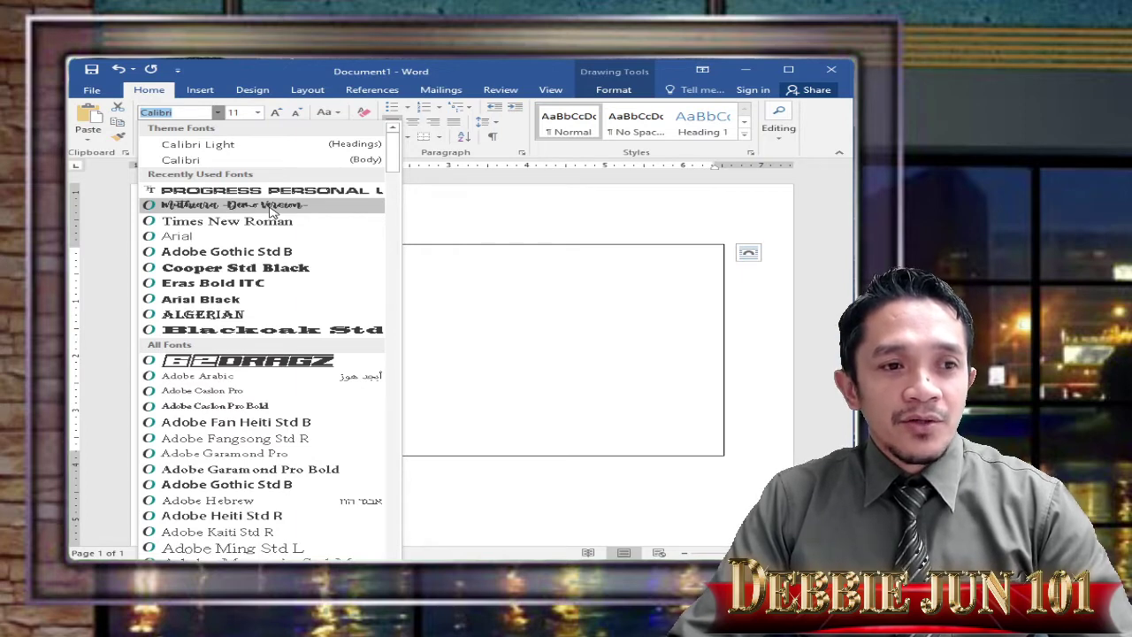
left_click(272, 210)
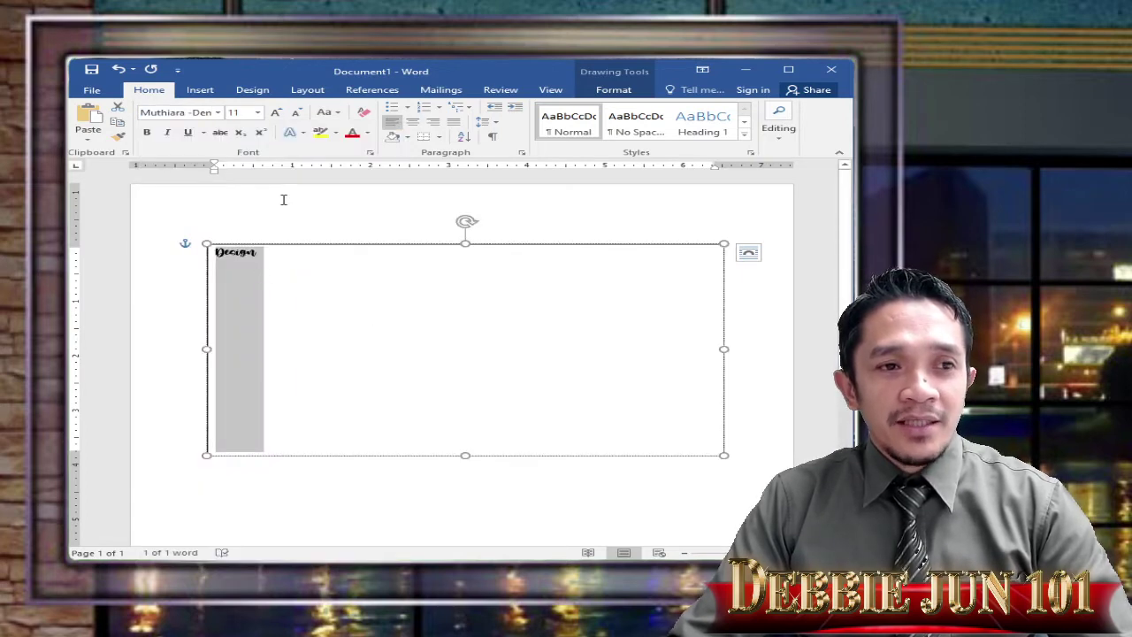
Enlarge the word "Design" to font size 130
left_click(276, 113)
left_click(276, 113)
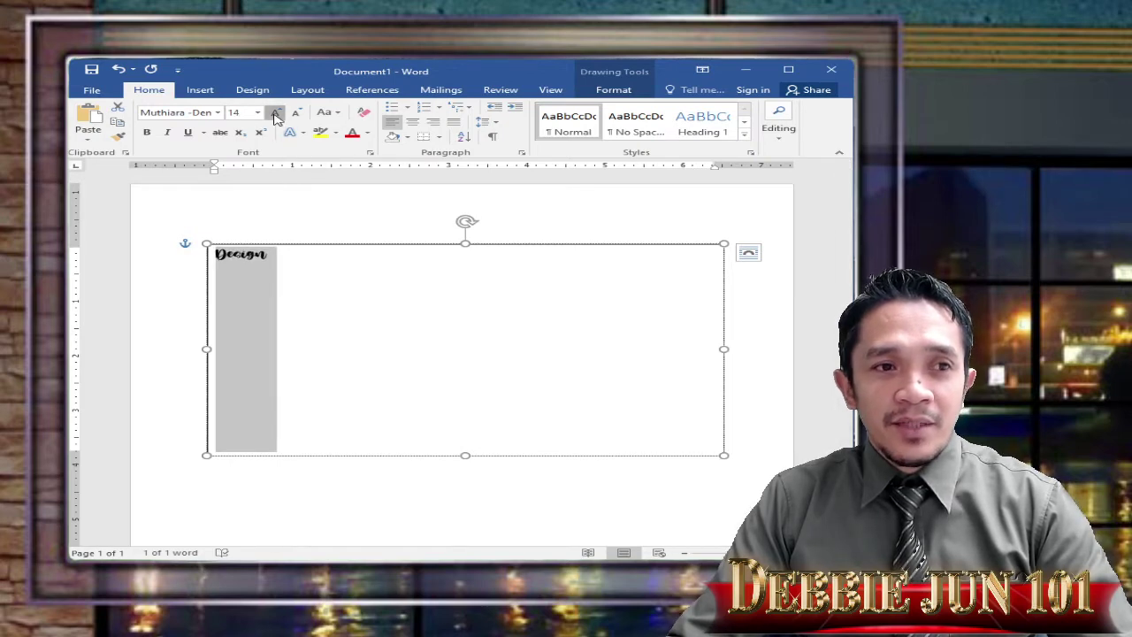
left_click(275, 113)
left_click(276, 113)
left_click(276, 113)
left_click(276, 113)
left_click(276, 113)
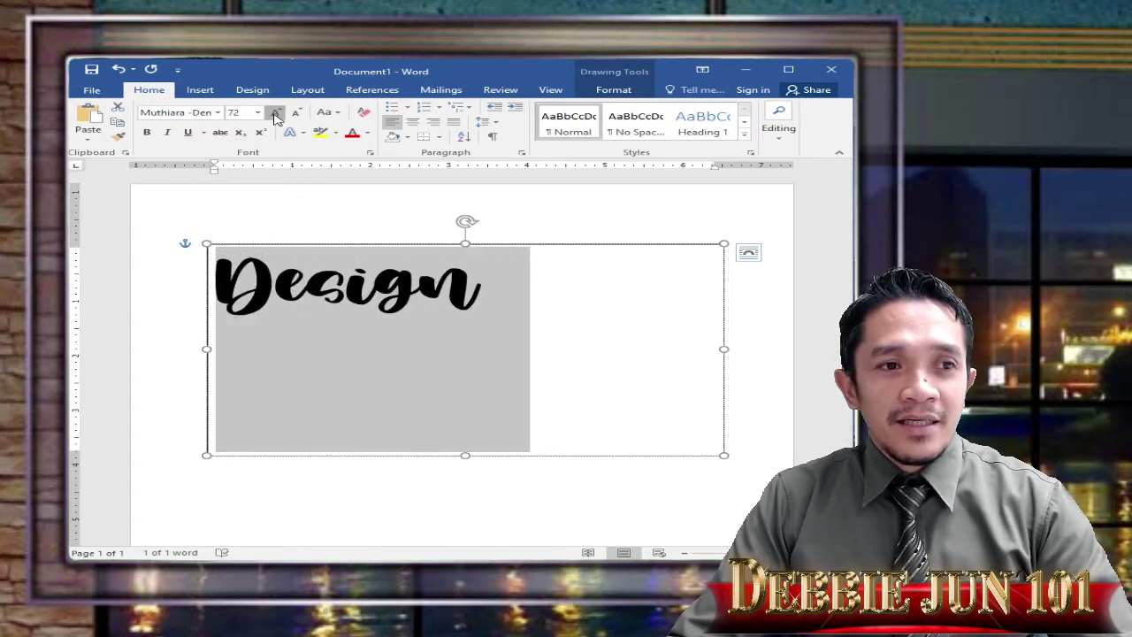
left_click(276, 113)
left_click(276, 113)
left_click(276, 113)
left_click(276, 113)
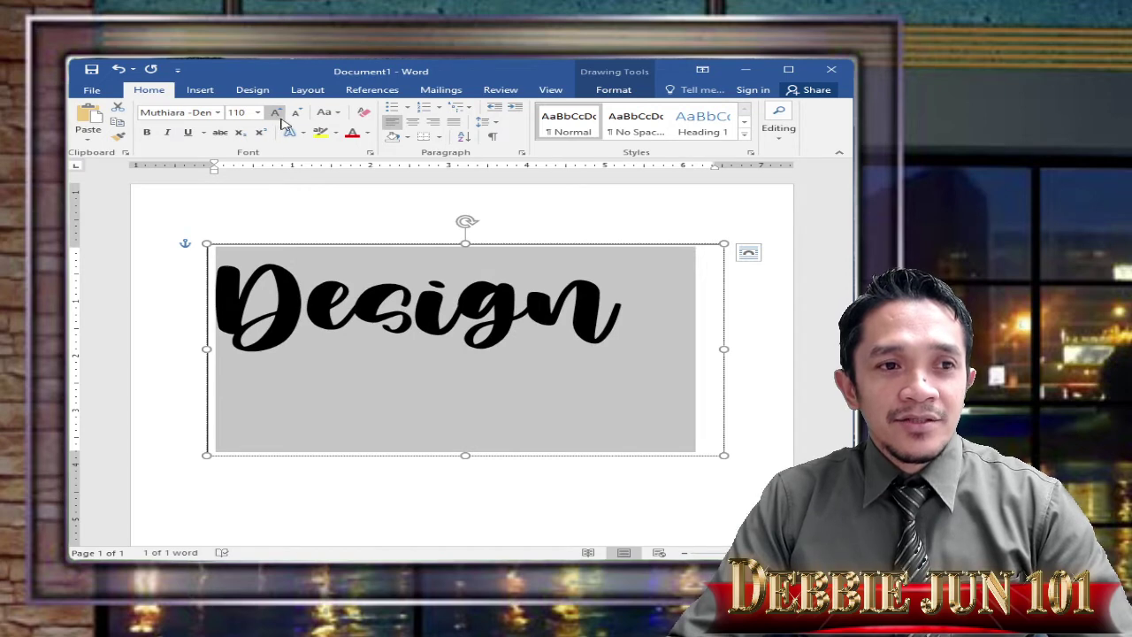
left_click(282, 119)
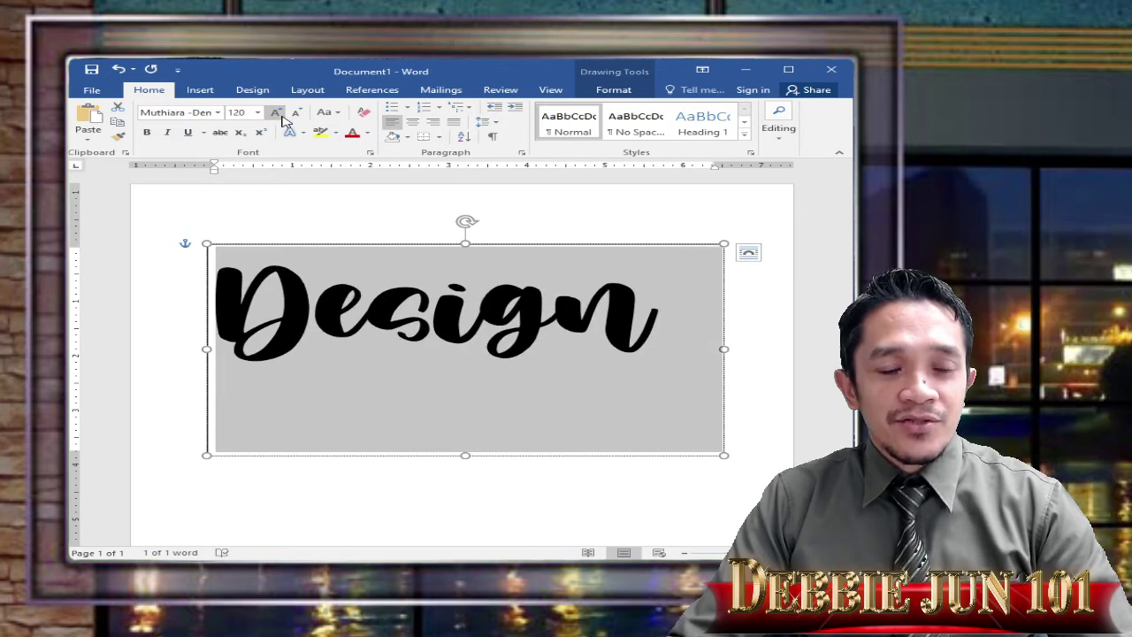
left_click(282, 118)
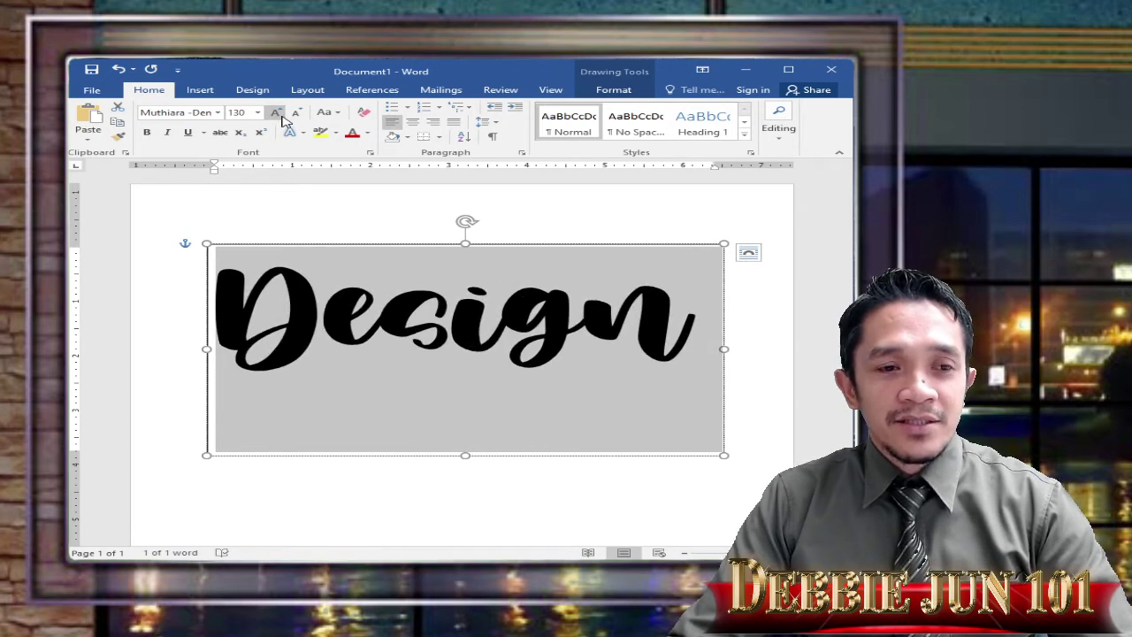
Move the "Design" text box slightly down the page and give it no fill and no outline
left_click(520, 231)
mouse_move(517, 246)
left_mouse_down()
mouse_move(516, 276)
mouse_move(484, 271)
mouse_move(546, 288)
mouse_move(493, 284)
mouse_move(501, 268)
mouse_move(553, 294)
mouse_move(498, 271)
mouse_move(523, 275)
left_mouse_up()
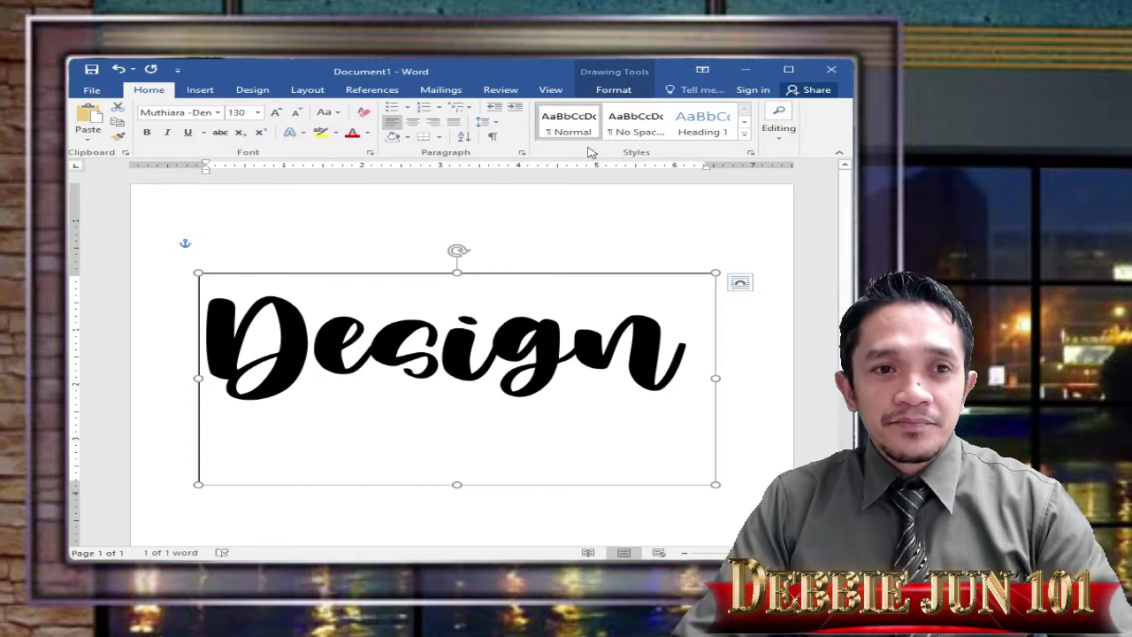
left_click(616, 91)
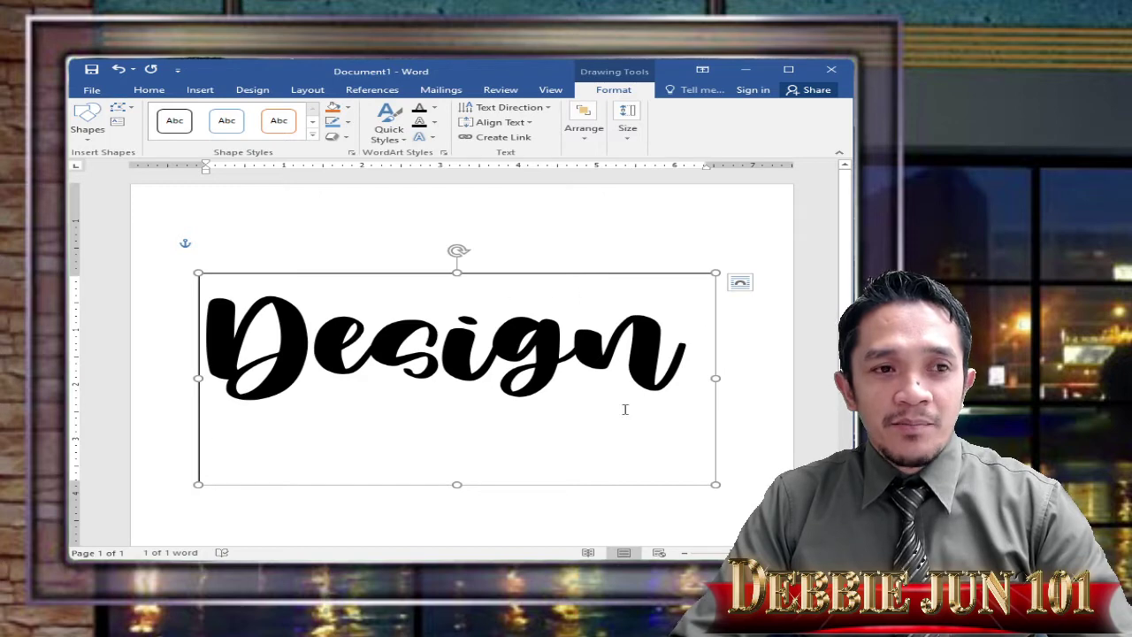
left_click(349, 107)
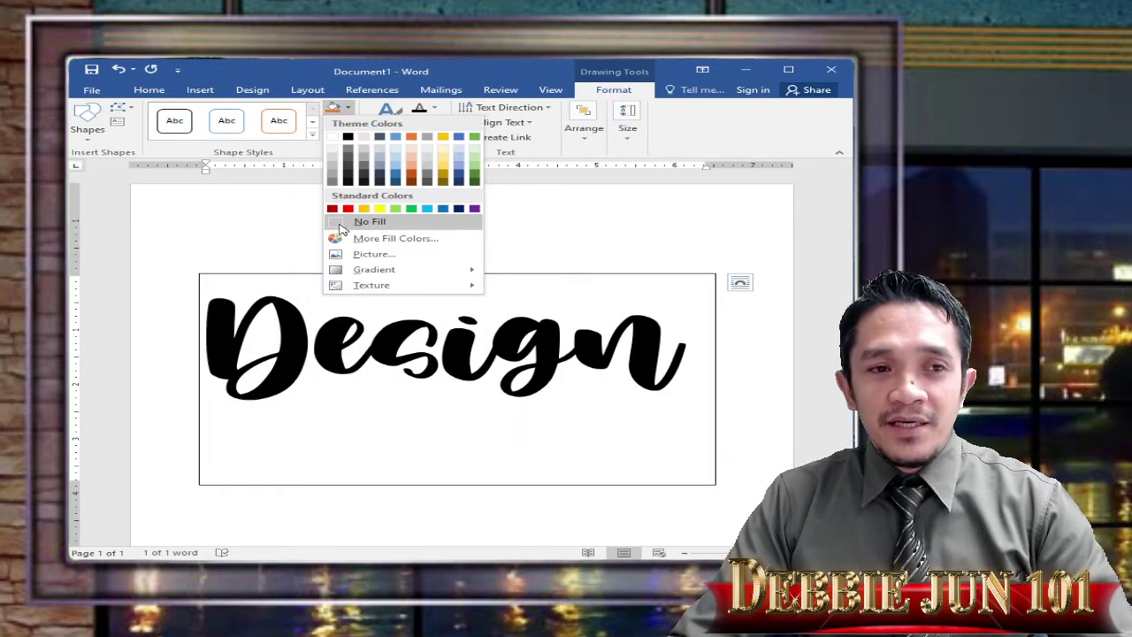
left_click(342, 227)
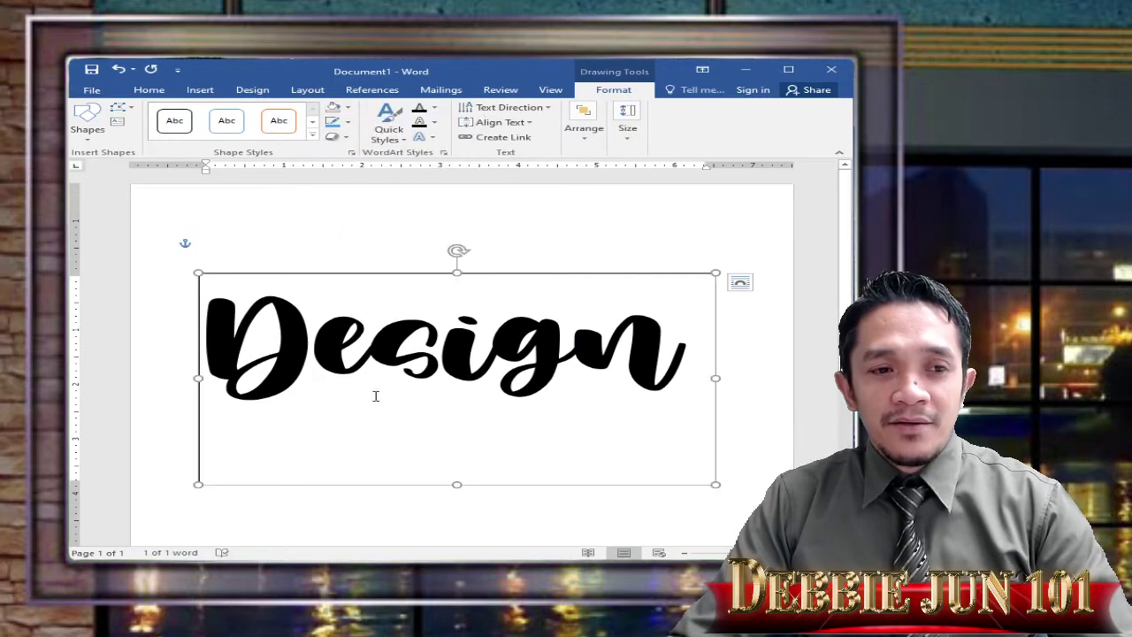
left_click(347, 122)
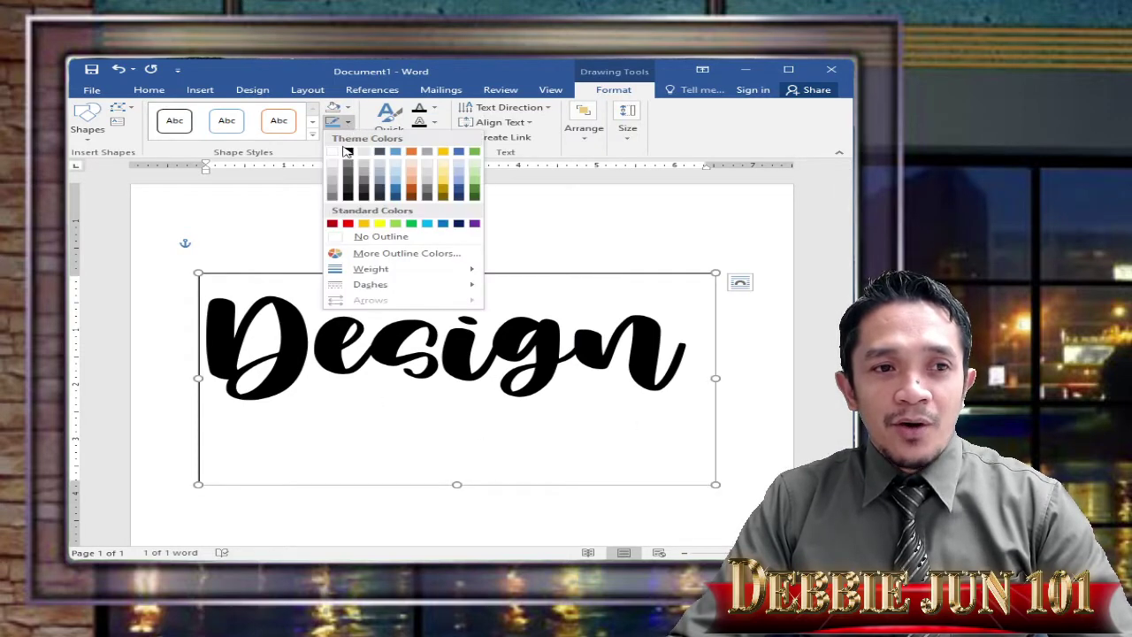
left_click(380, 236)
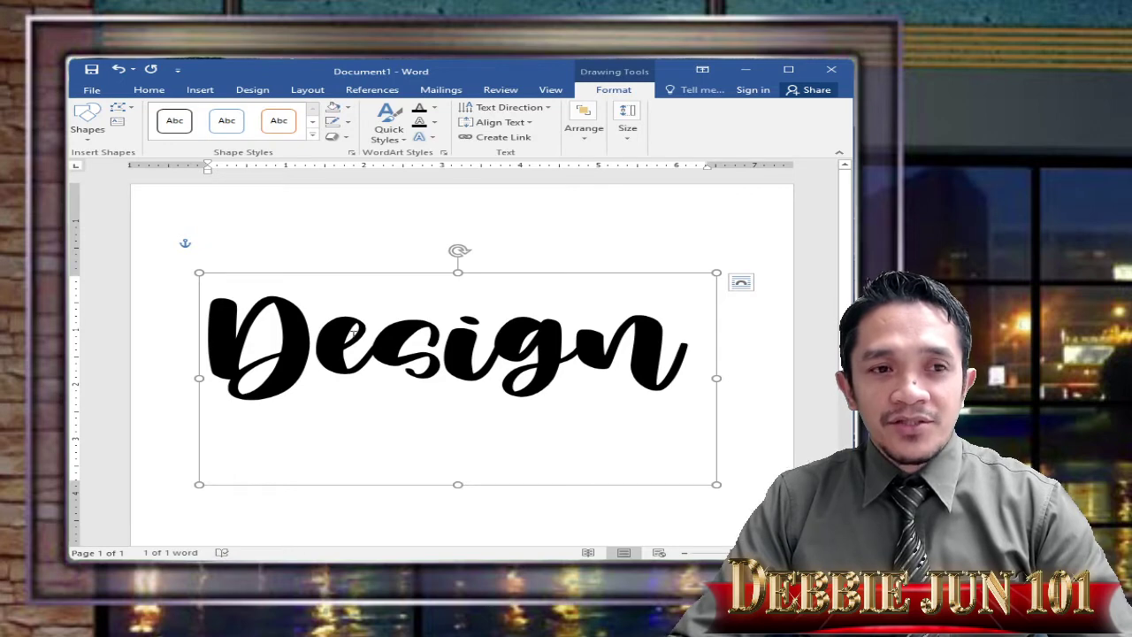
Apply a gradient fill to the "Design" text through the detailed gradient options
left_click(435, 109)
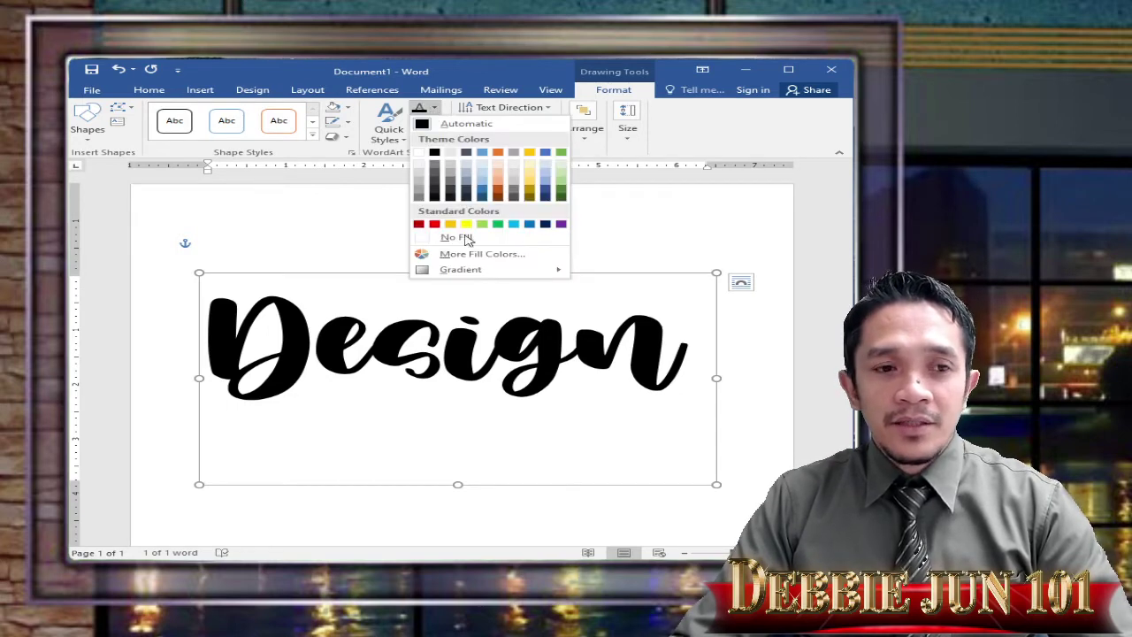
mouse_move(459, 273)
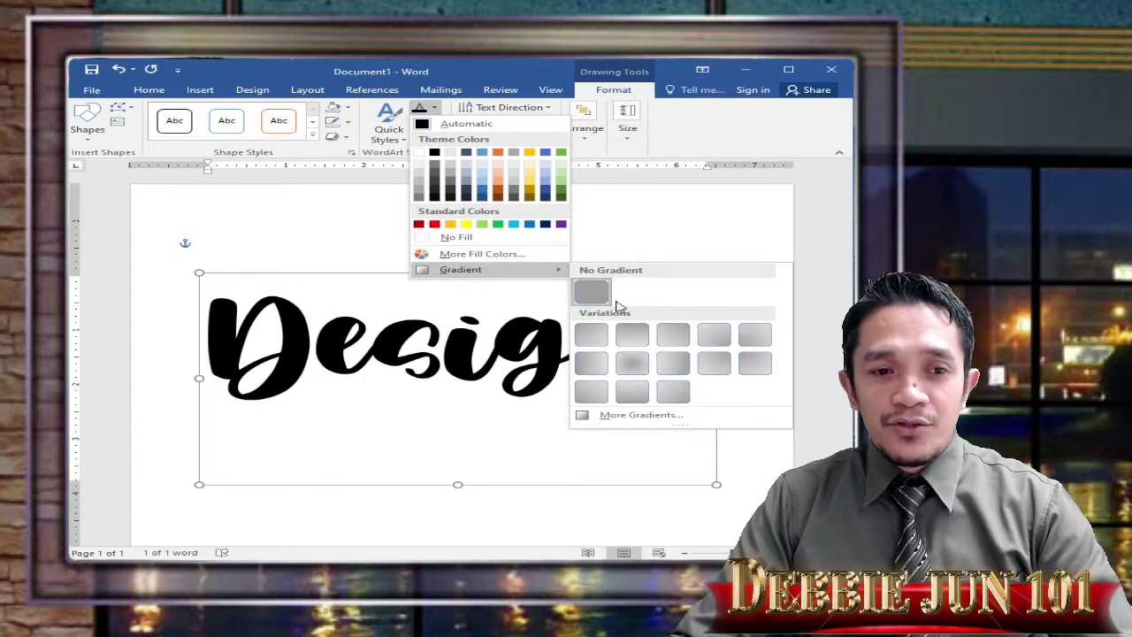
left_click(644, 419)
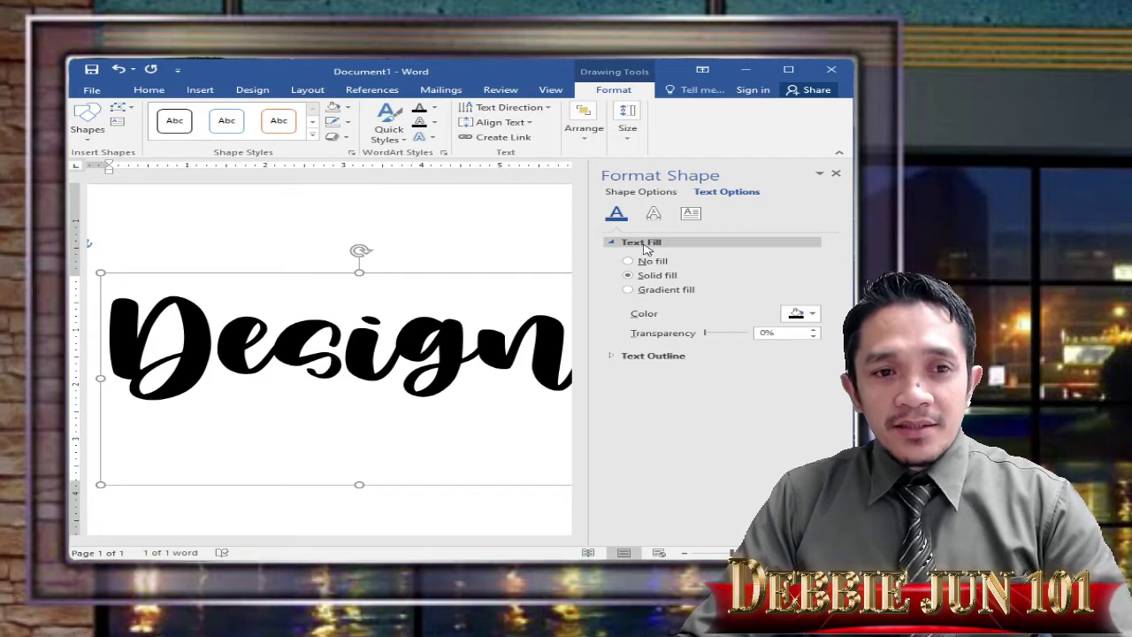
left_click(629, 290)
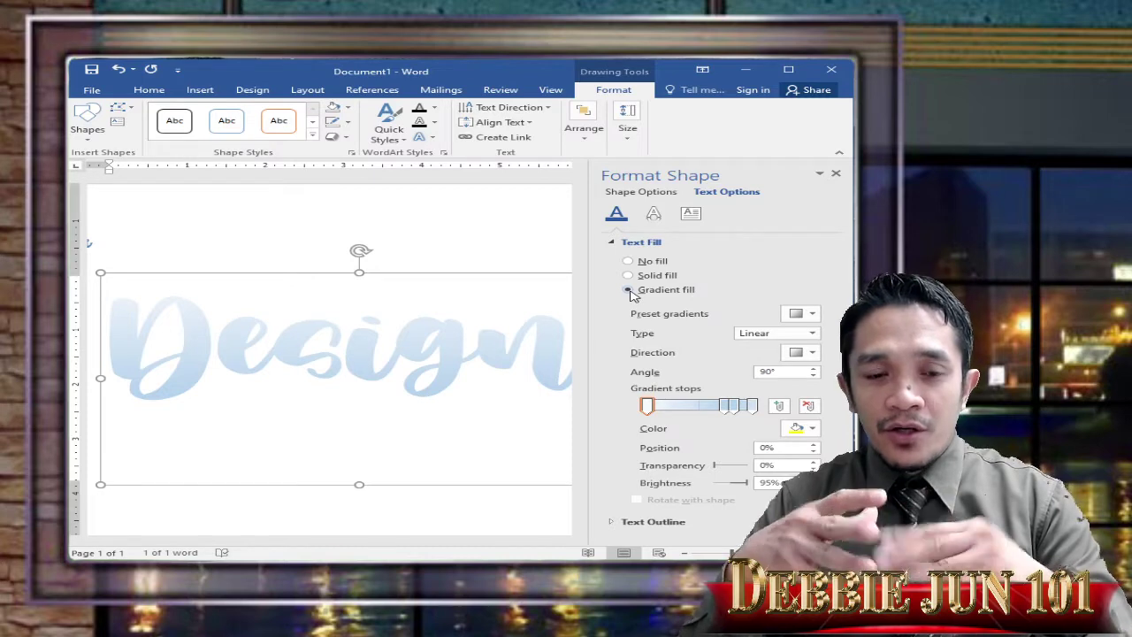
Set the first gradient stop of the text fill, at 0%, to yellow
left_click(647, 408)
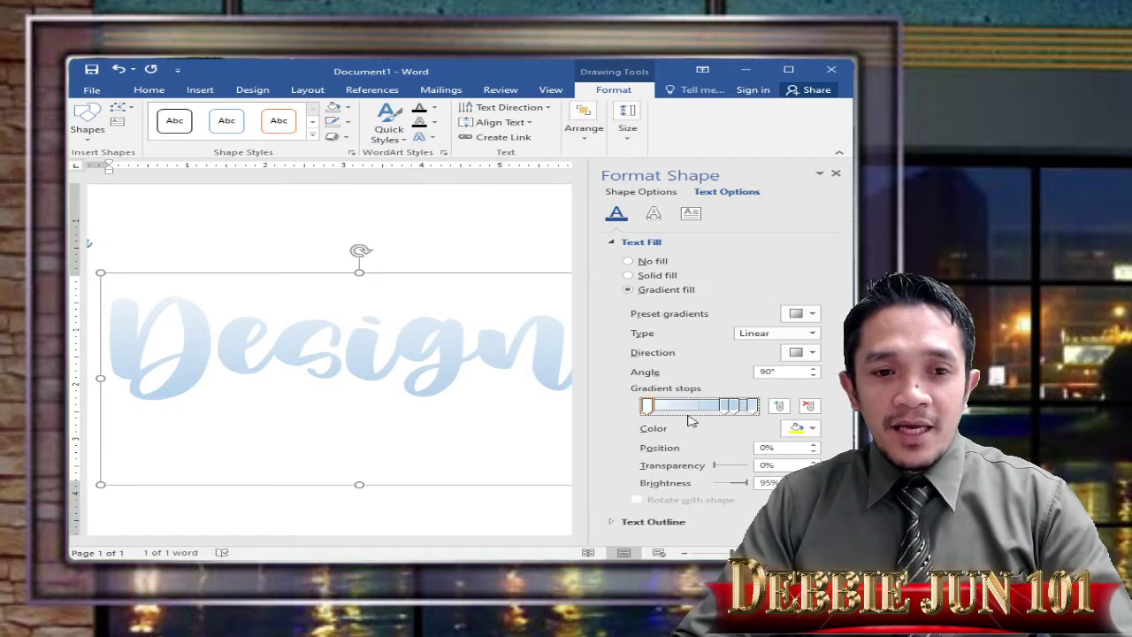
left_click(812, 428)
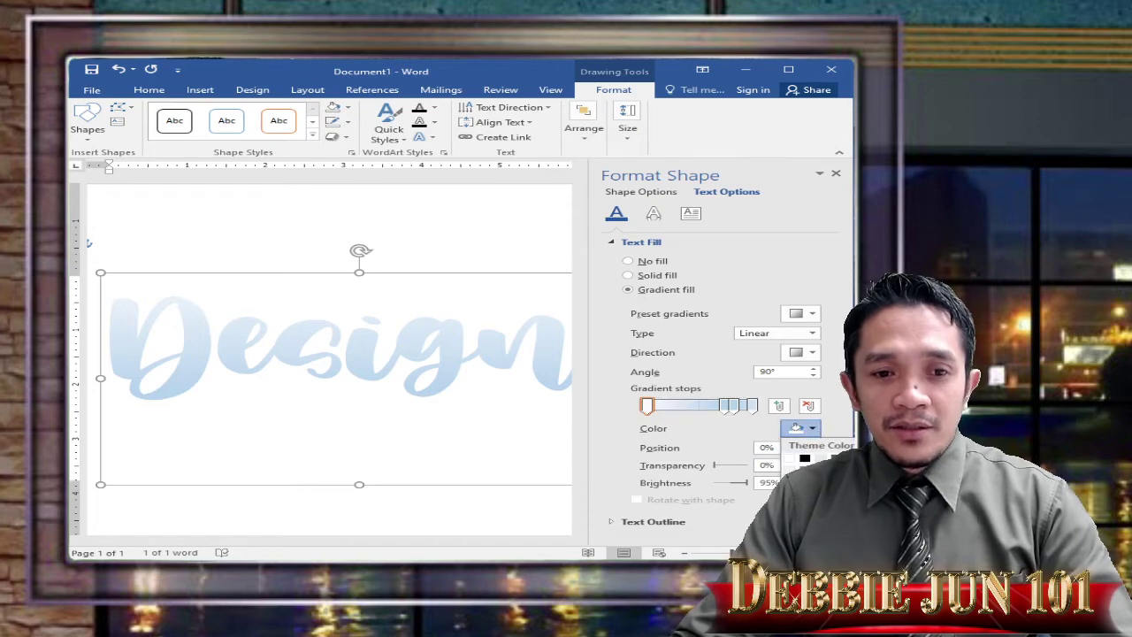
left_click(835, 559)
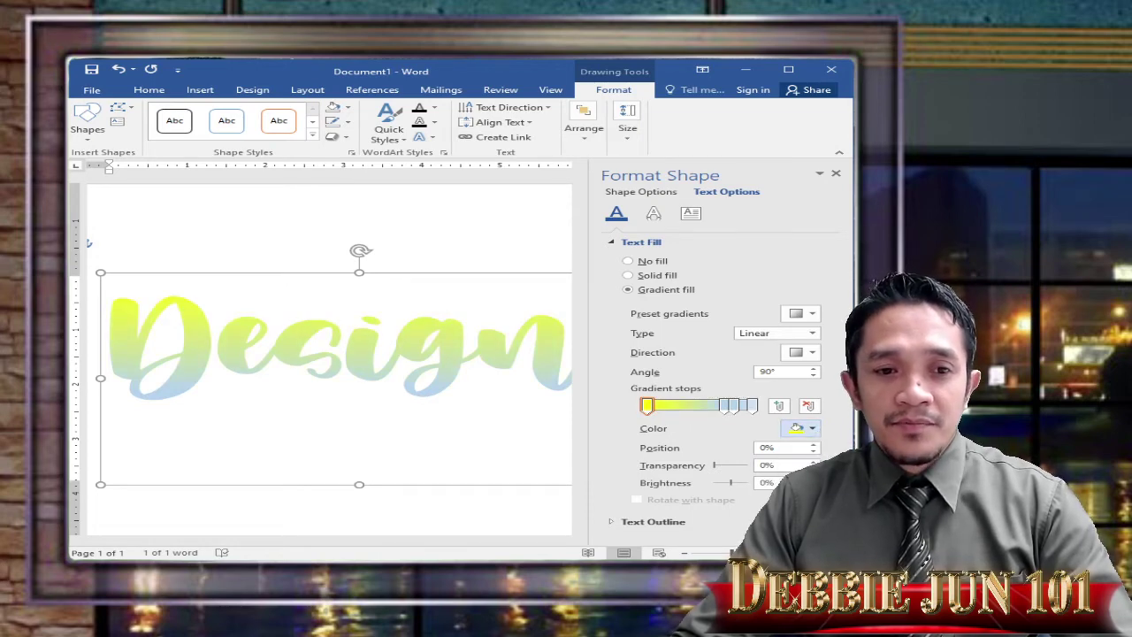
Reposition the second gradient stop of the text fill to 42% and color it red
left_click_drag(725, 411, 693, 411)
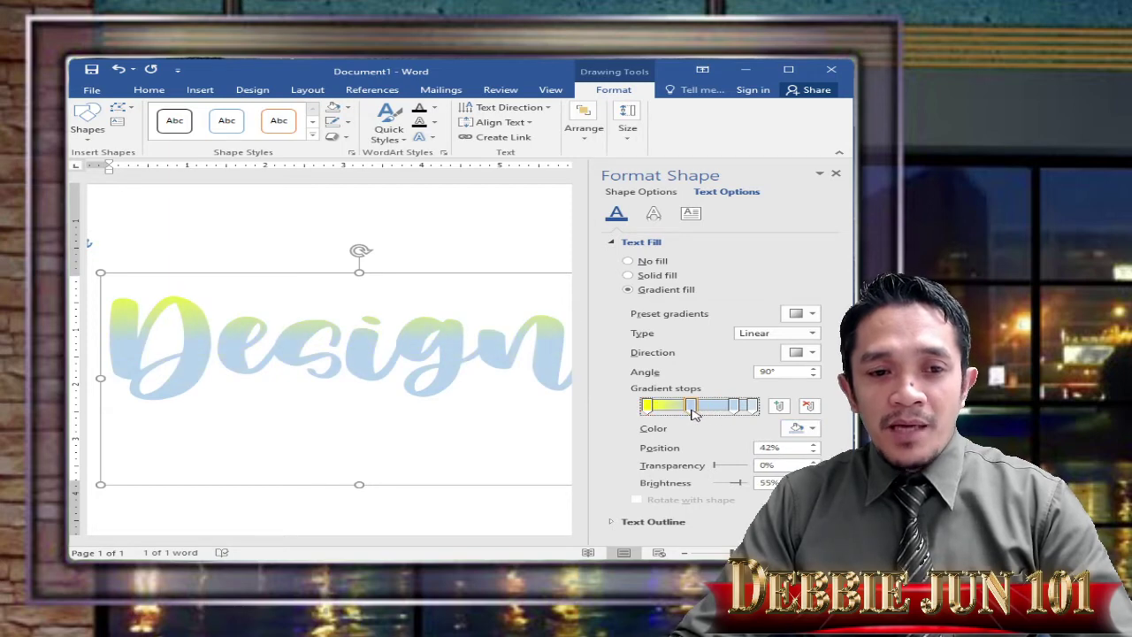
left_click(813, 430)
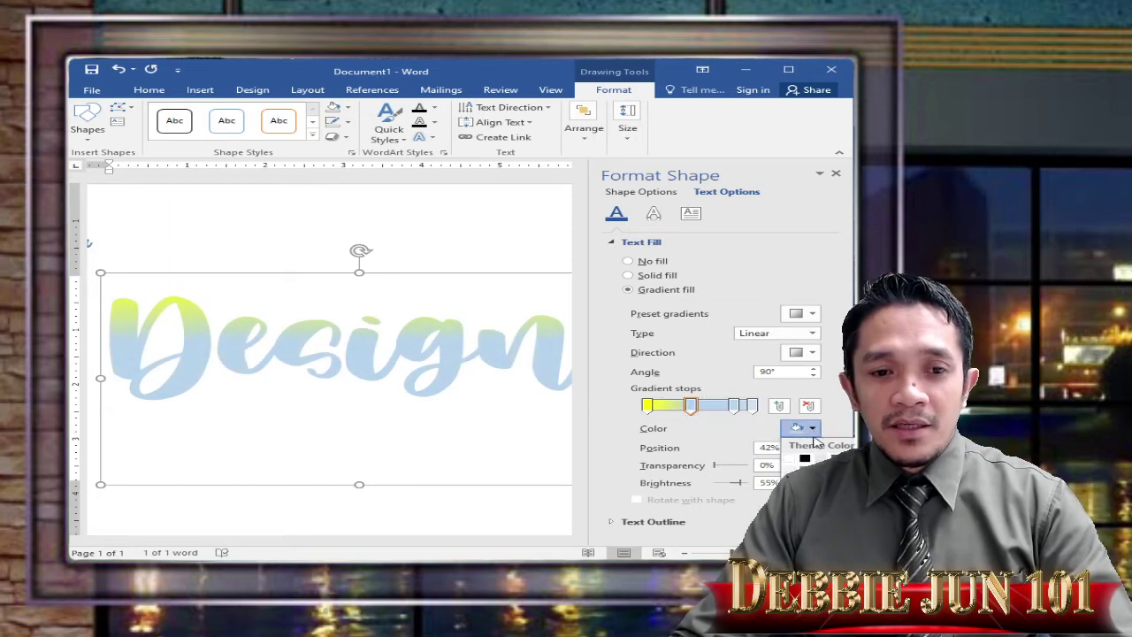
left_click(820, 554)
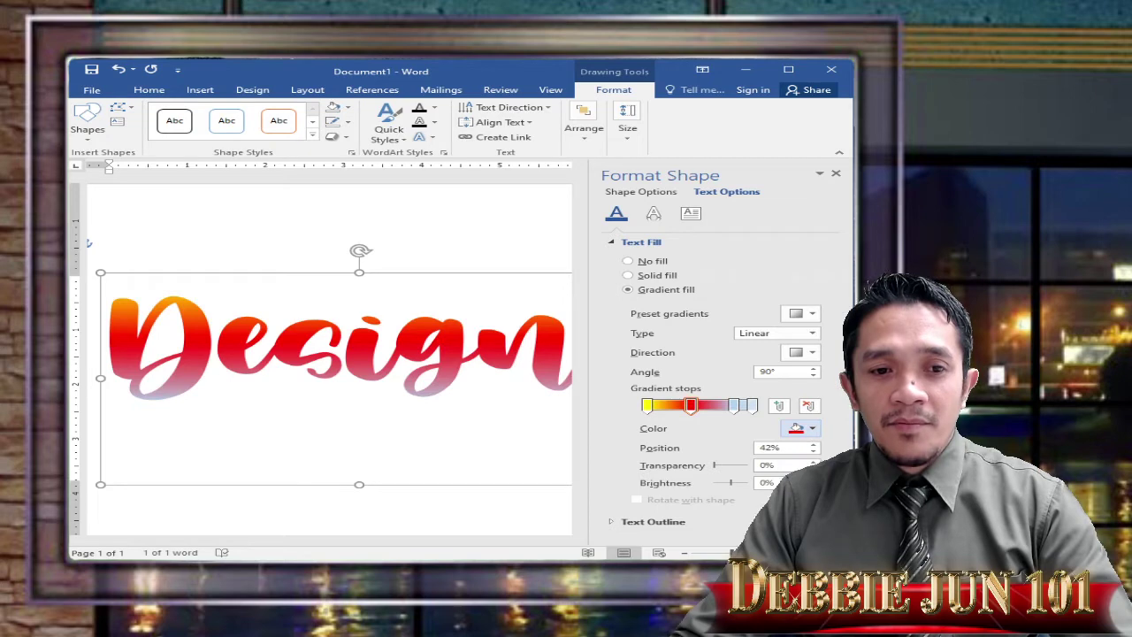
Set the last gradient stop of the text fill, at 100%, to black
left_click(753, 407)
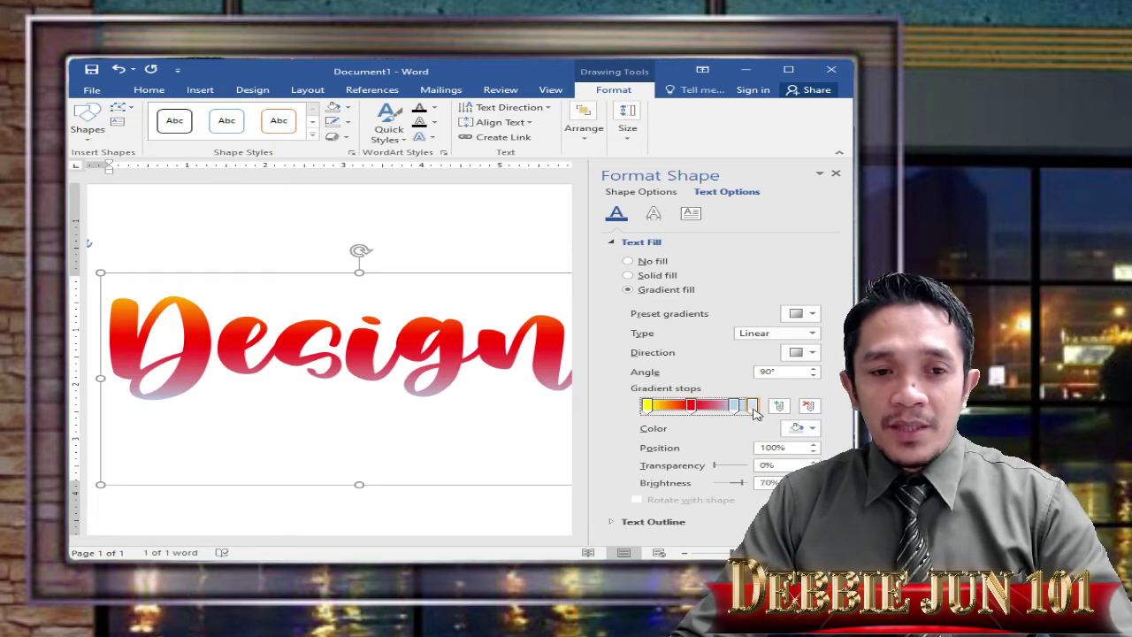
left_click(813, 429)
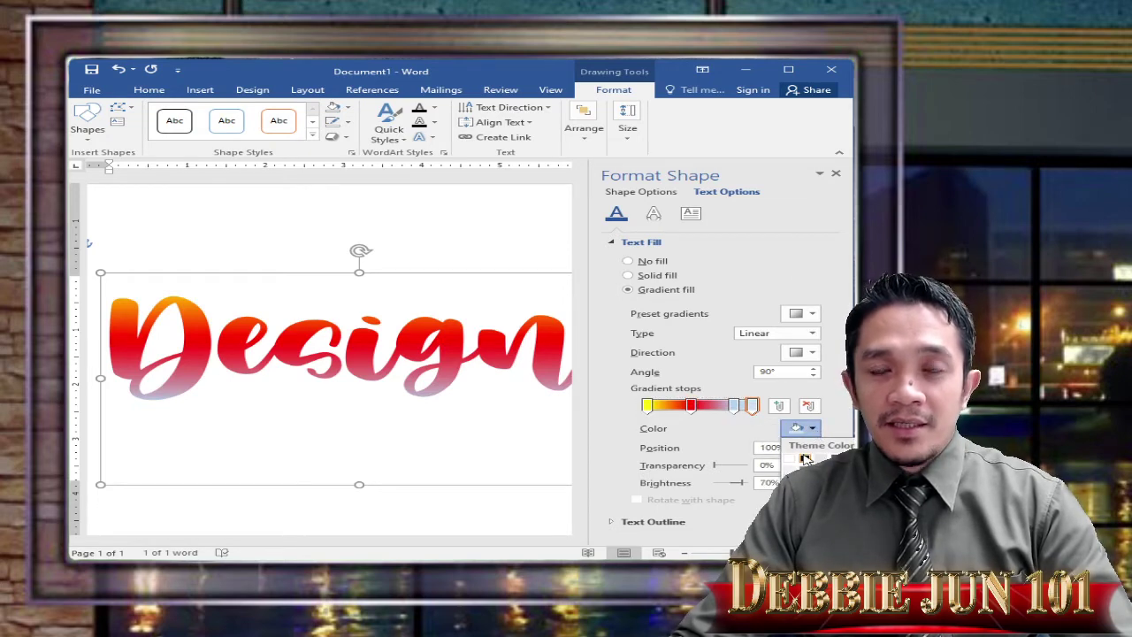
left_click(804, 459)
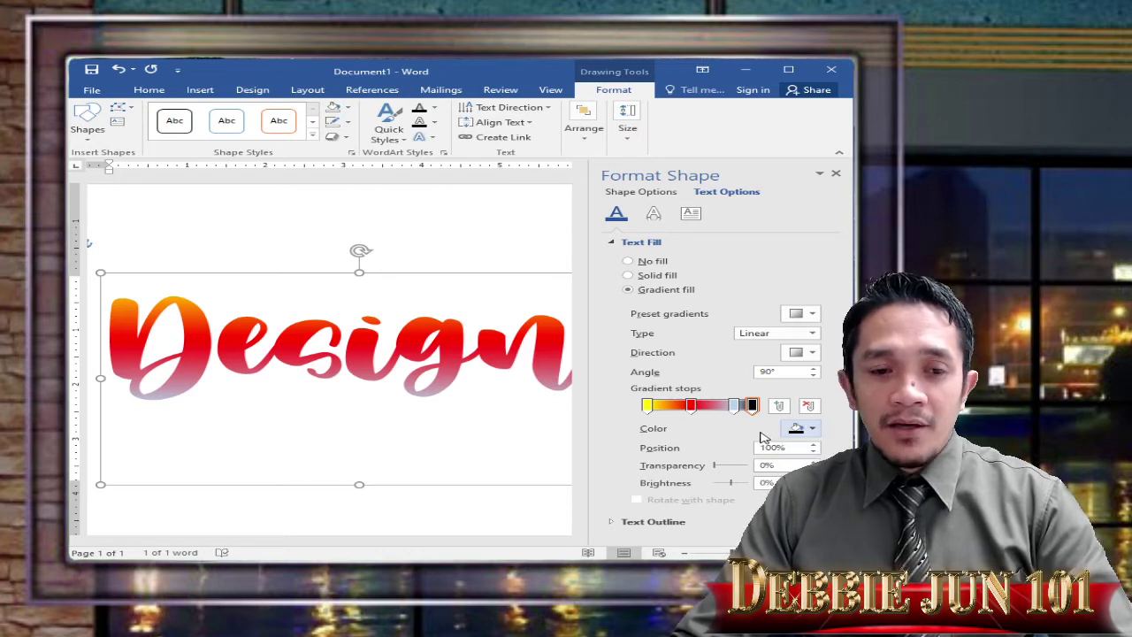
Remove the light blue gradient stop, bring the yellow and black stops inward, and place the red stop at 48%
left_click(733, 405)
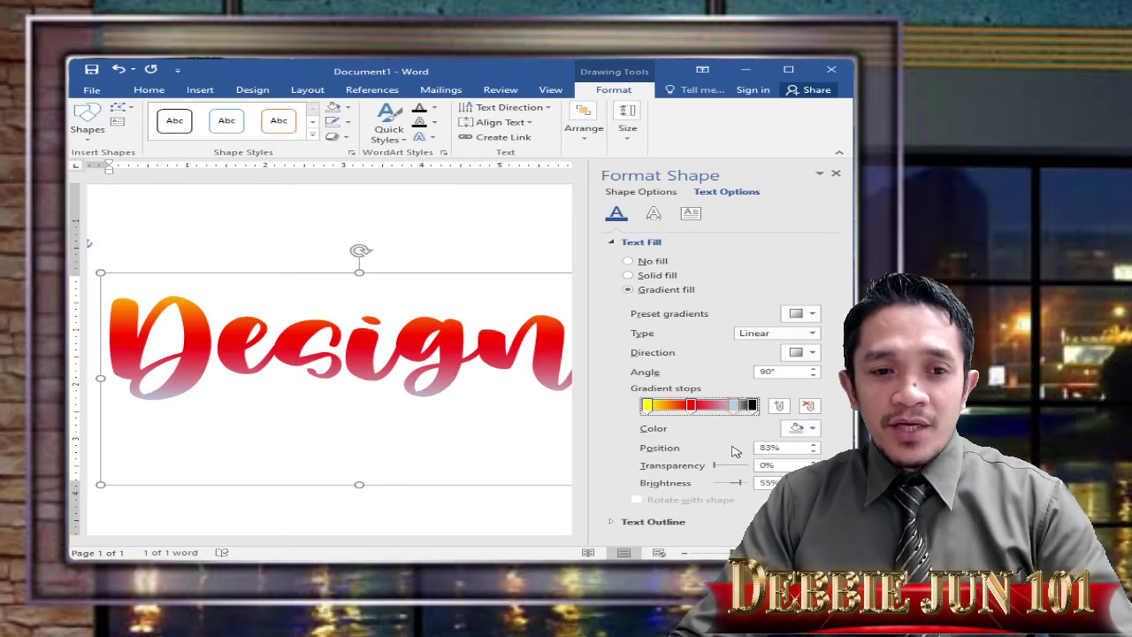
mouse_move(692, 410)
left_mouse_down()
mouse_move(732, 415)
mouse_move(658, 409)
mouse_move(696, 409)
mouse_move(672, 410)
left_mouse_up()
left_click(696, 410)
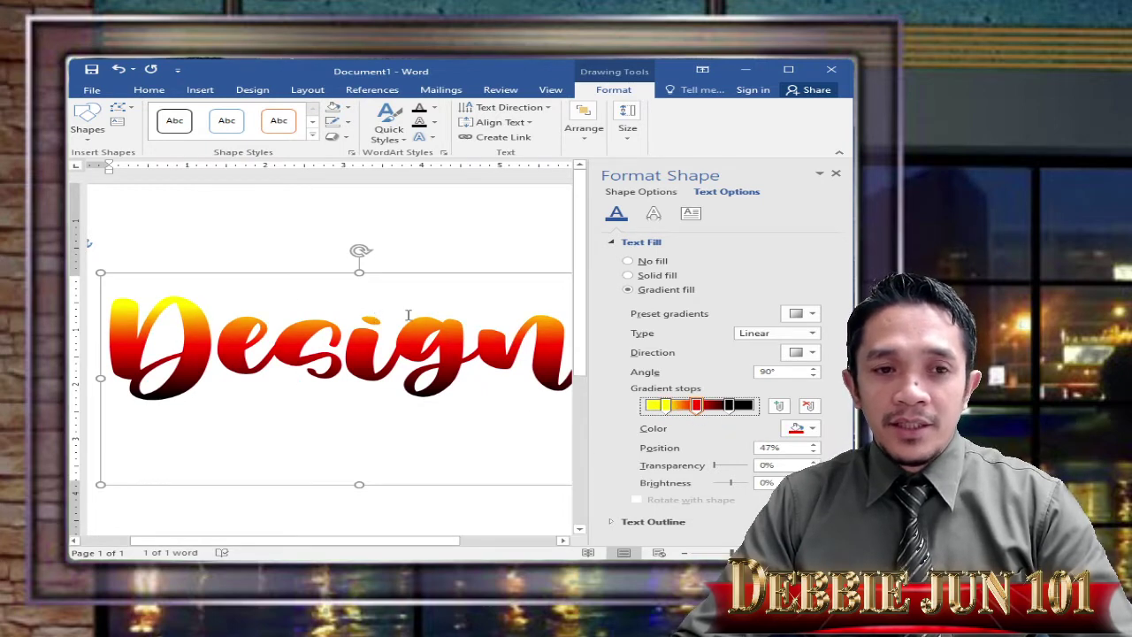
scroll(768, 447, "down", 4)
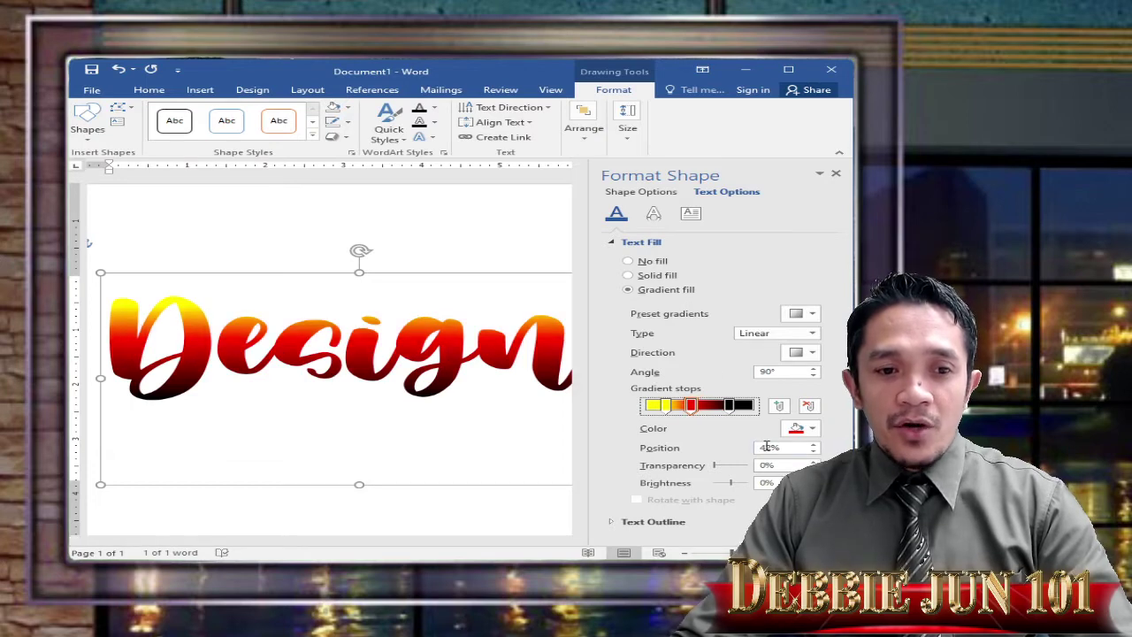
left_click_drag(705, 414, 698, 411)
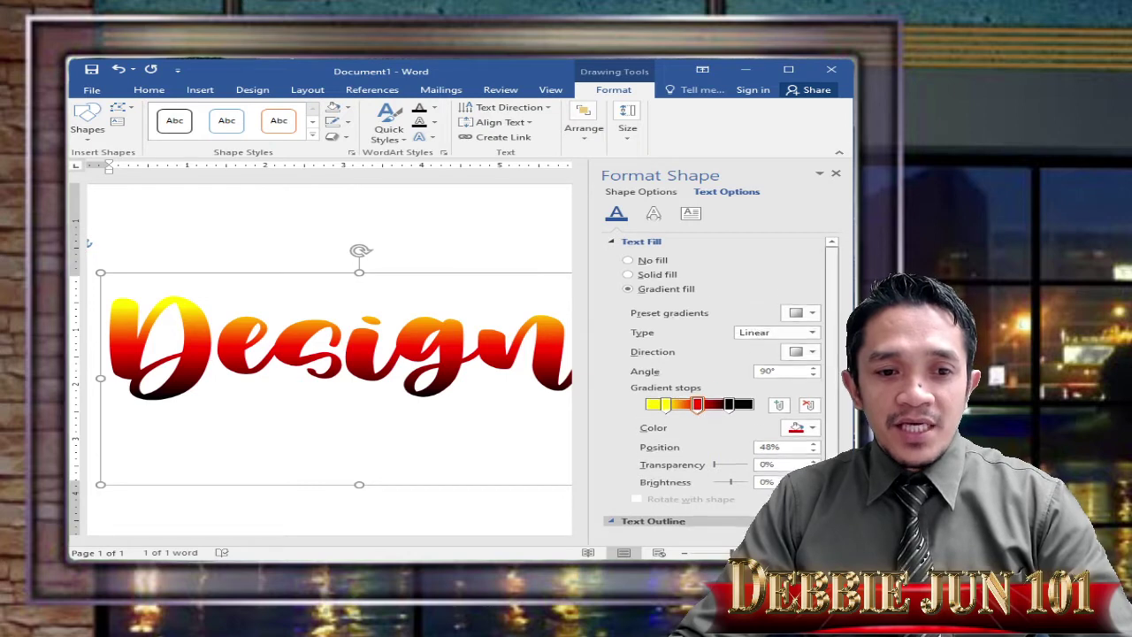
Give the "Design" text a solid line outline in standard red
scroll(716, 380, "down", 2)
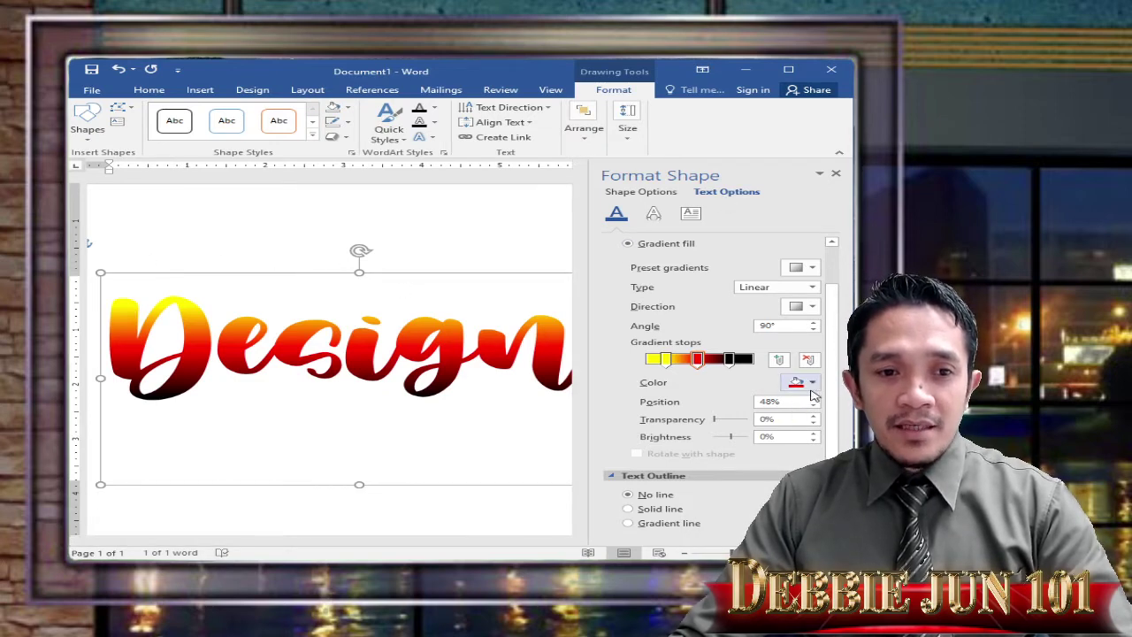
left_click(629, 510)
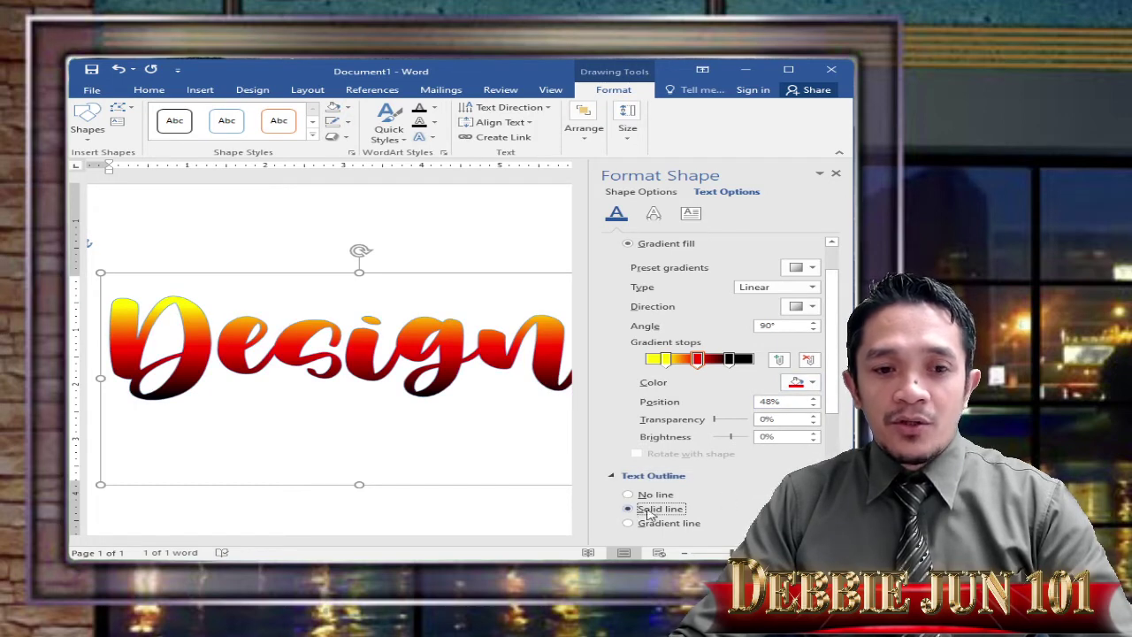
scroll(828, 415, "down", 5)
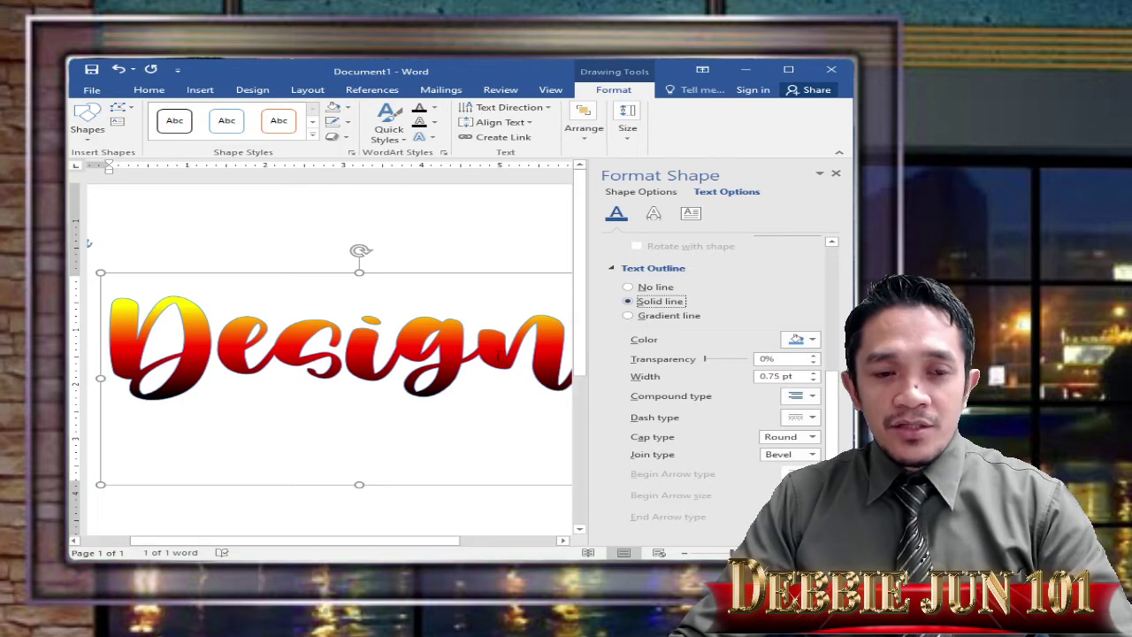
left_click(801, 340)
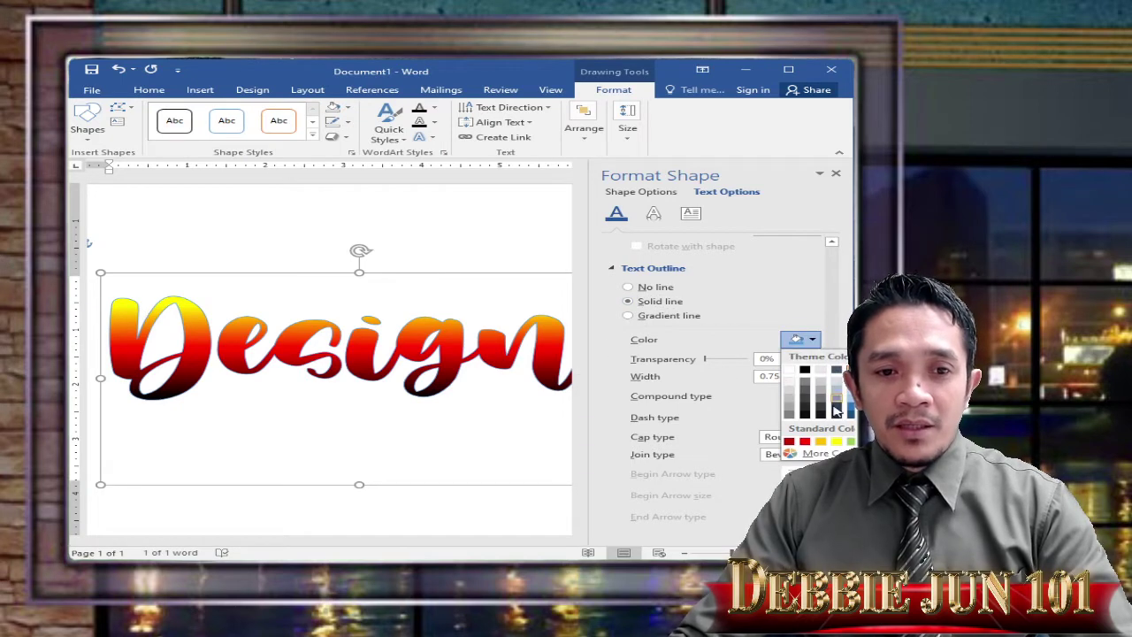
left_click(805, 442)
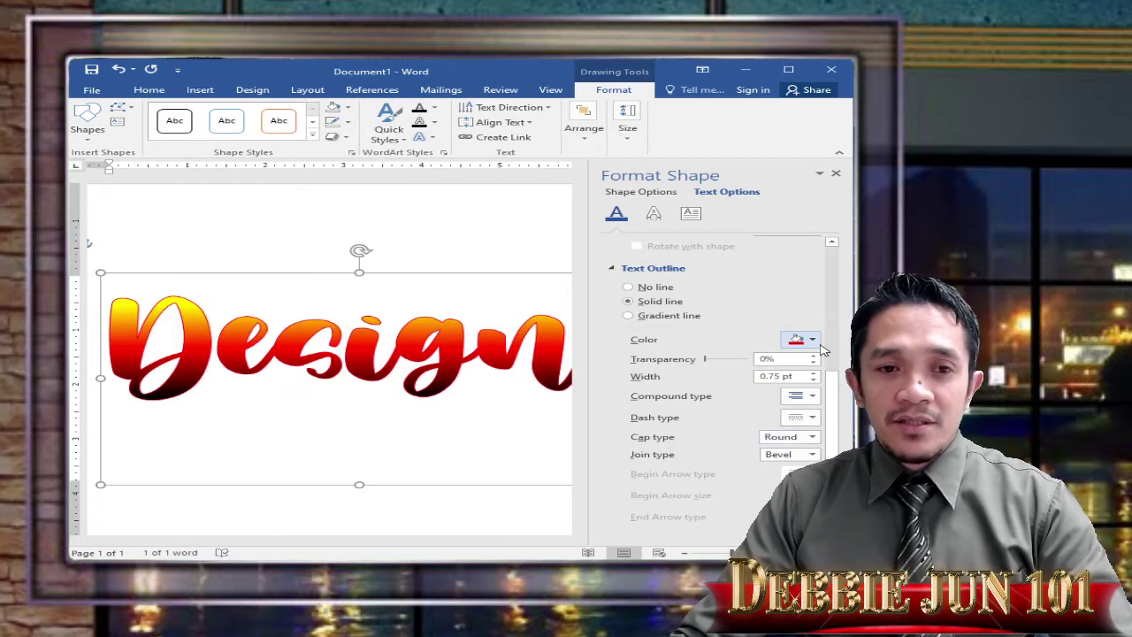
Increase the width of the red text outline to 3 pt
left_click(813, 372)
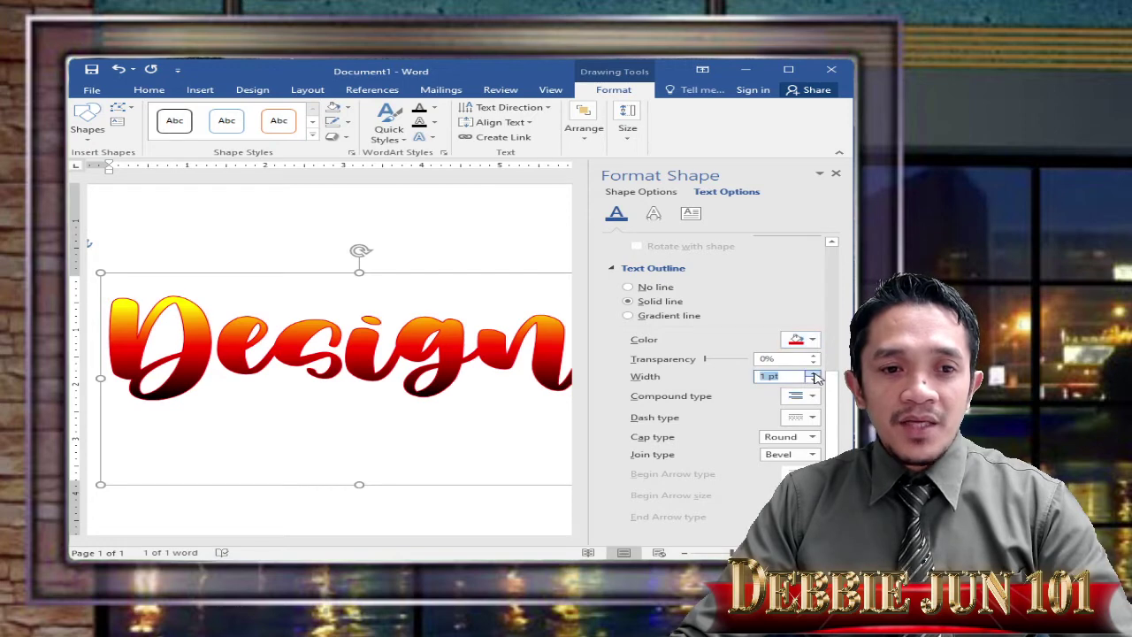
left_click(814, 372)
left_click(813, 373)
left_click(813, 372)
left_click(814, 372)
left_click(813, 372)
left_click(813, 373)
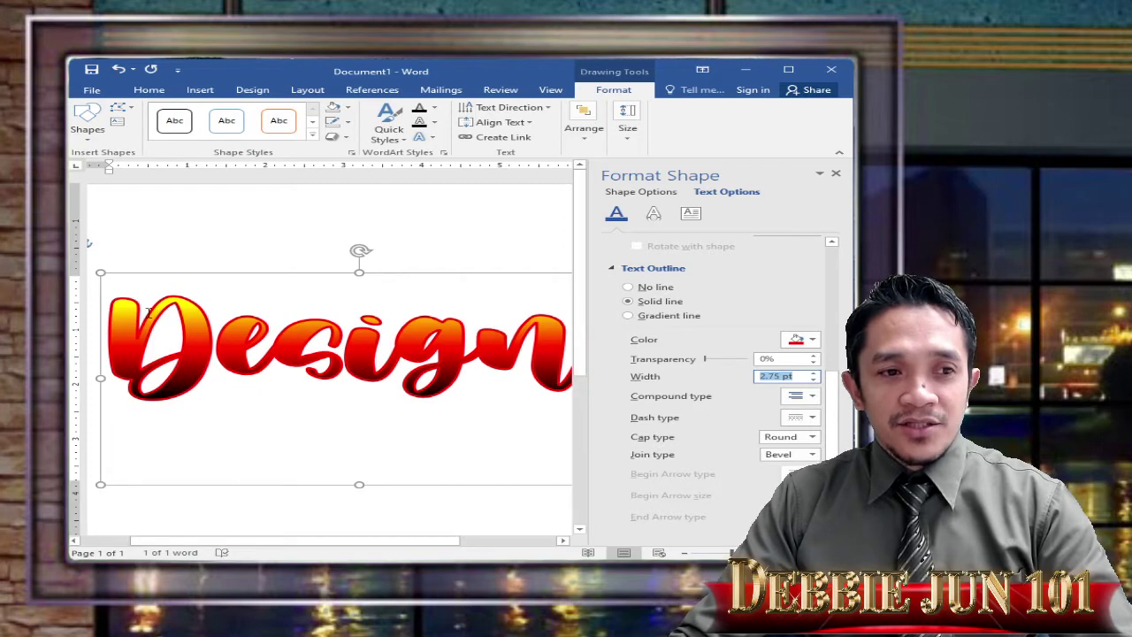
left_click(814, 373)
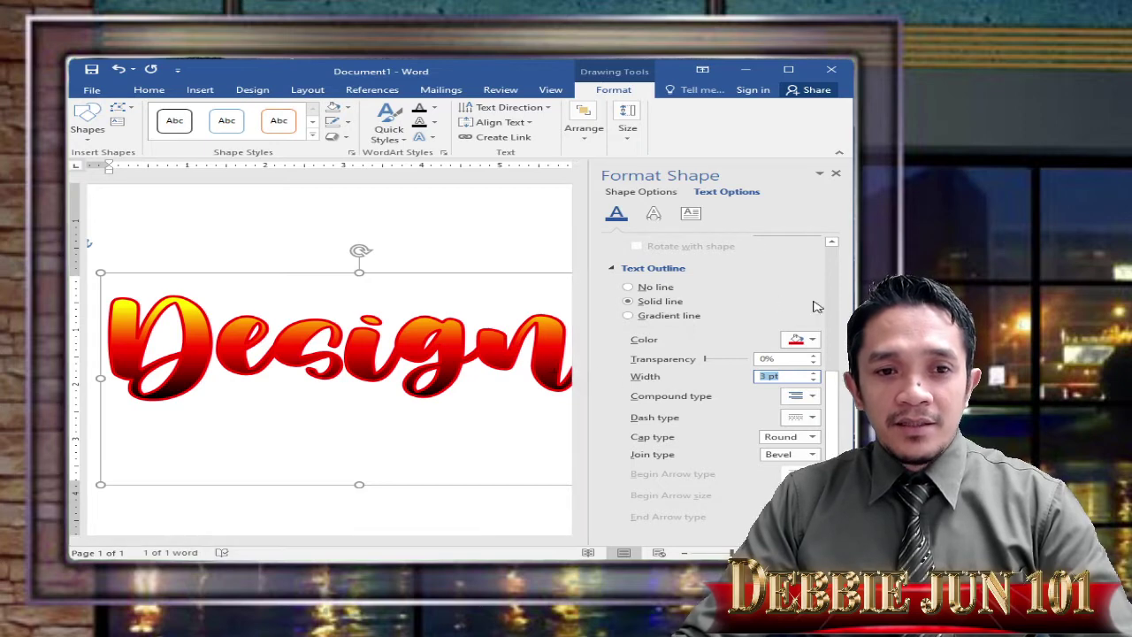
Apply the first outer shadow preset to the "Design" text through the text effects options
scroll(831, 429, "up", 5)
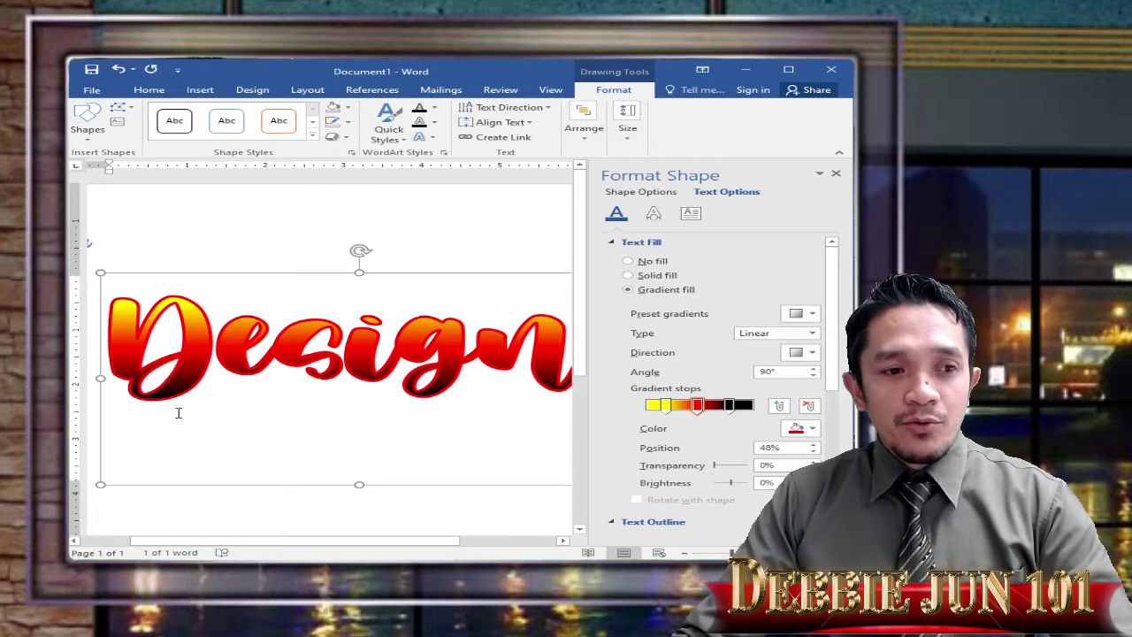
left_click(653, 215)
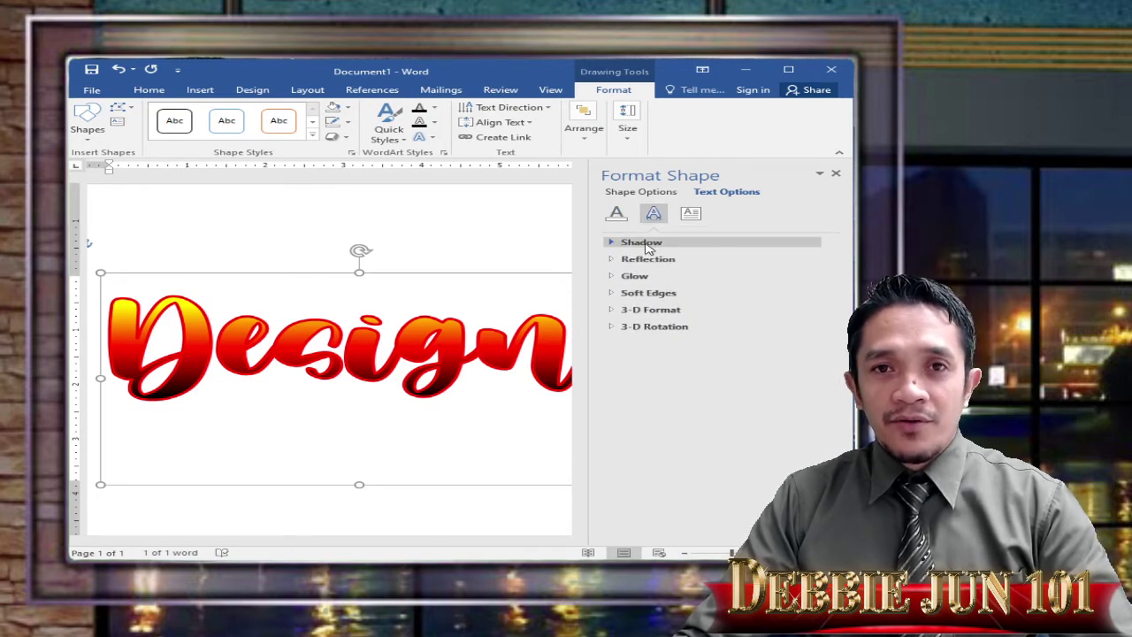
left_click(649, 243)
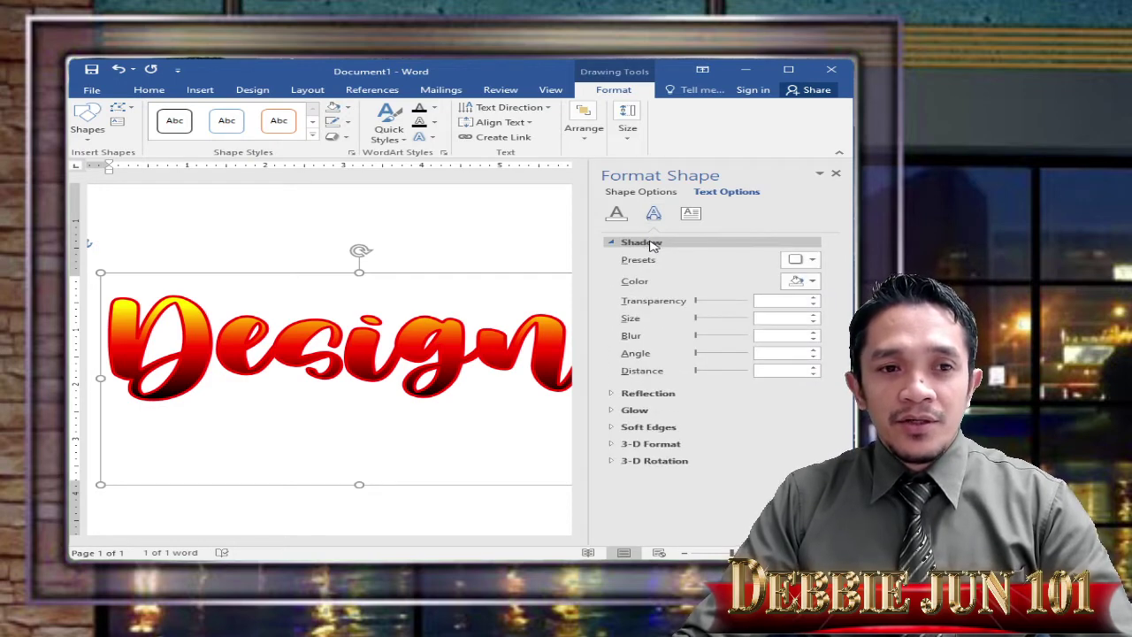
left_click(811, 260)
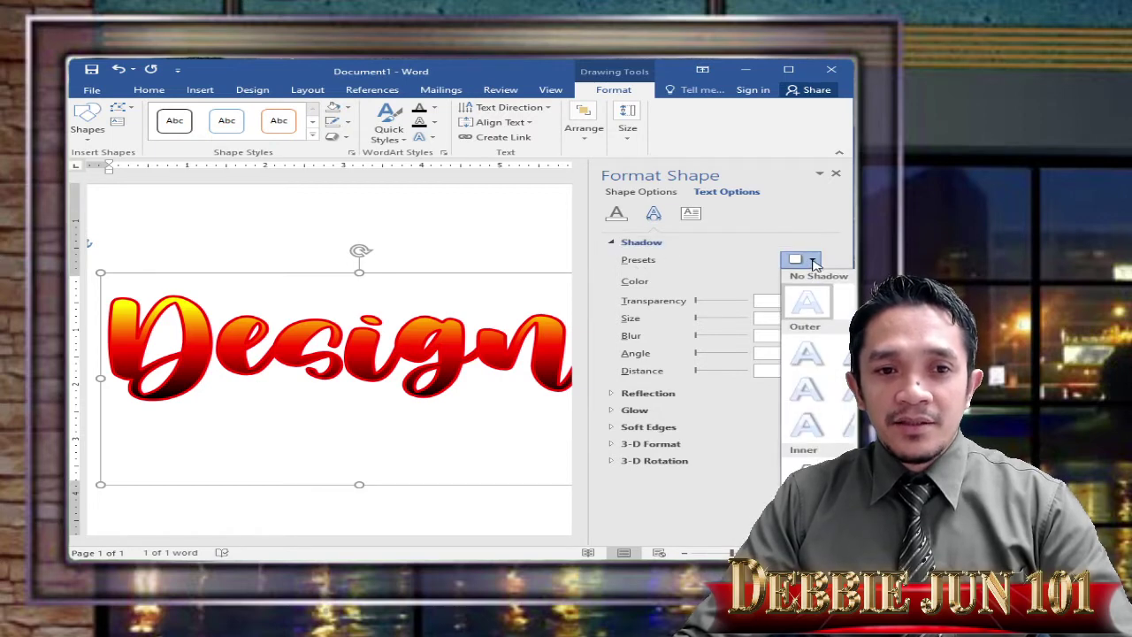
left_click(806, 354)
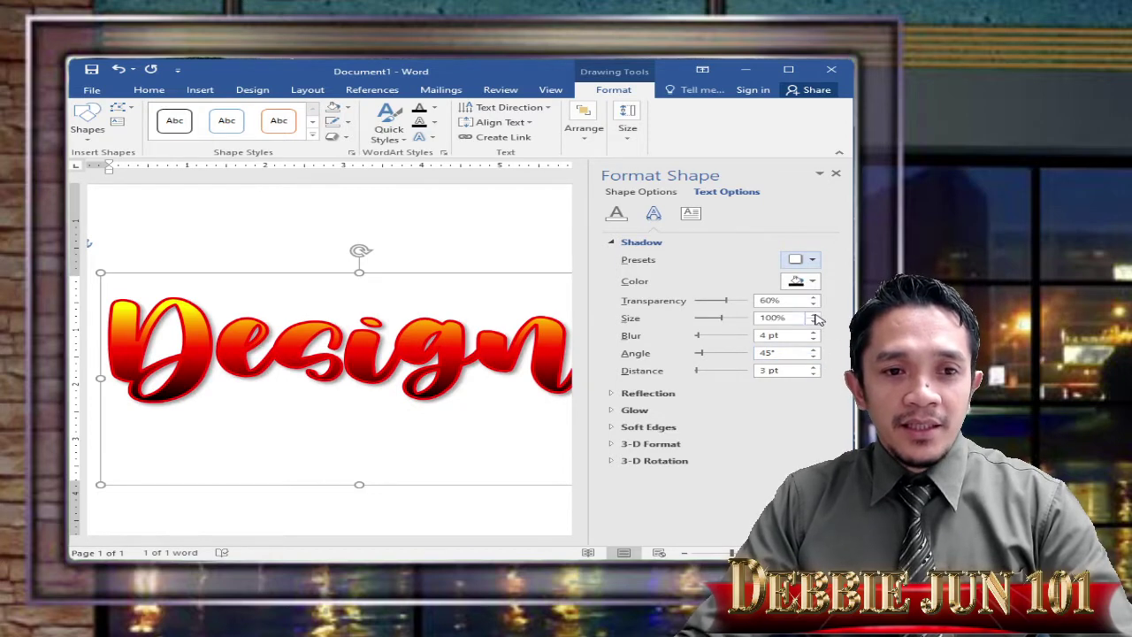
Color the text shadow black, set its transparency to 0%, and try enlarging its size to 130%
left_click(814, 282)
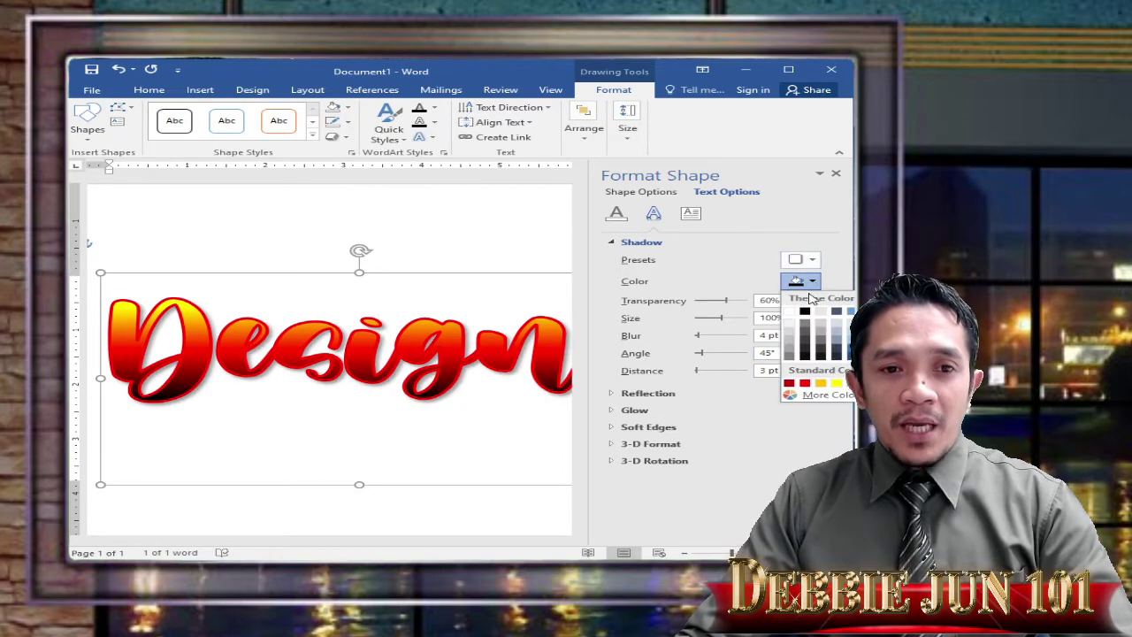
left_click(805, 313)
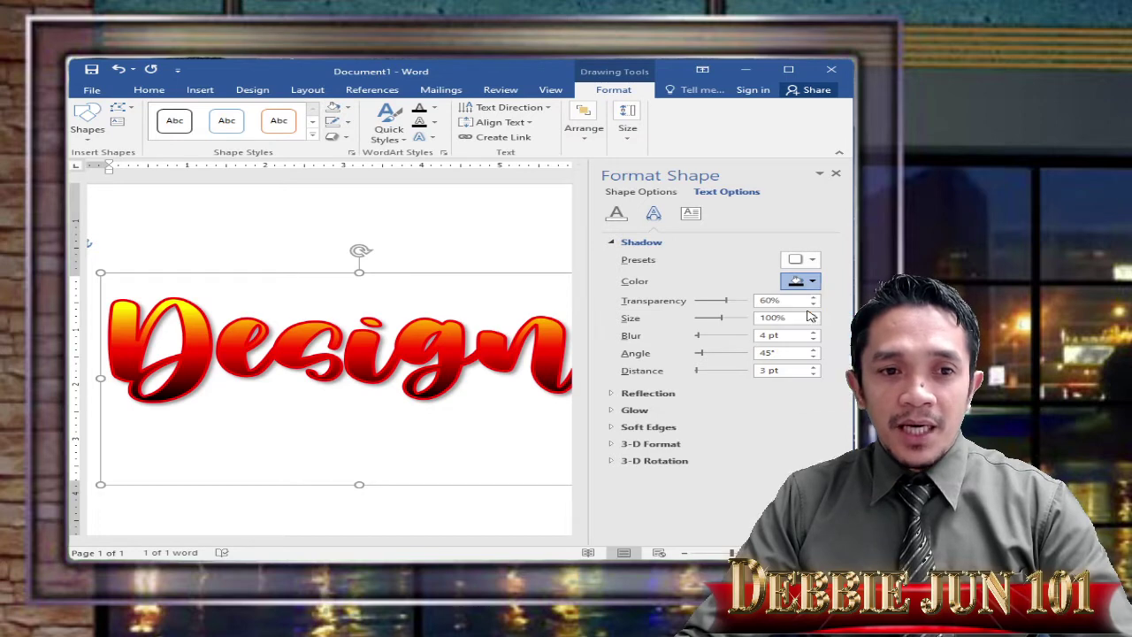
left_click_drag(729, 305, 751, 305)
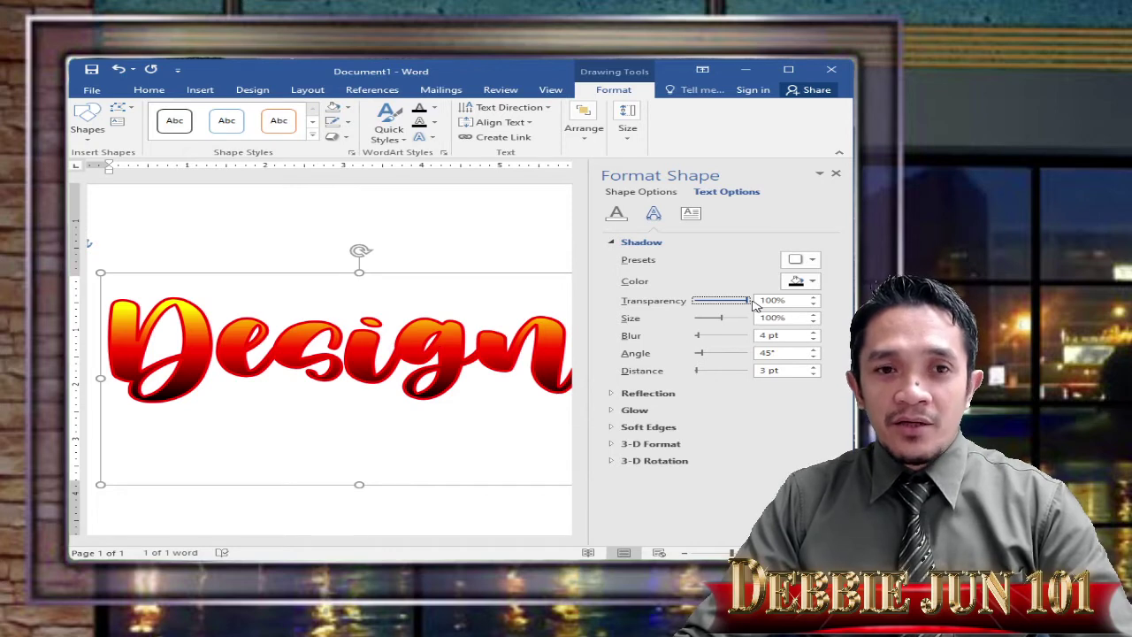
left_click_drag(752, 305, 693, 304)
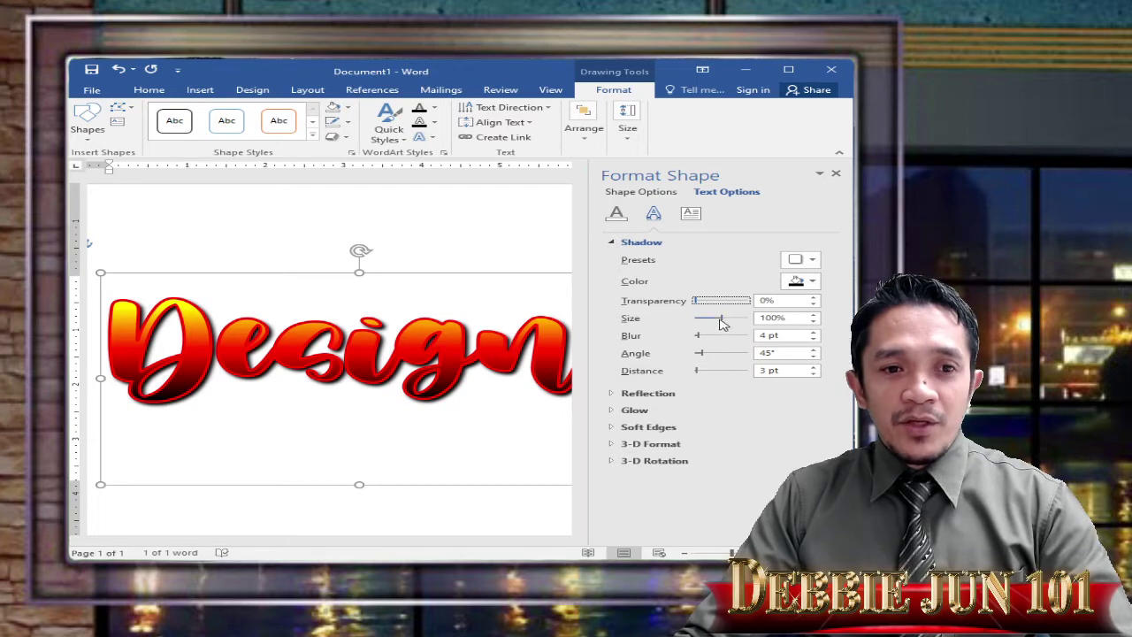
mouse_move(721, 324)
left_mouse_down()
mouse_move(705, 326)
mouse_move(731, 325)
left_mouse_up()
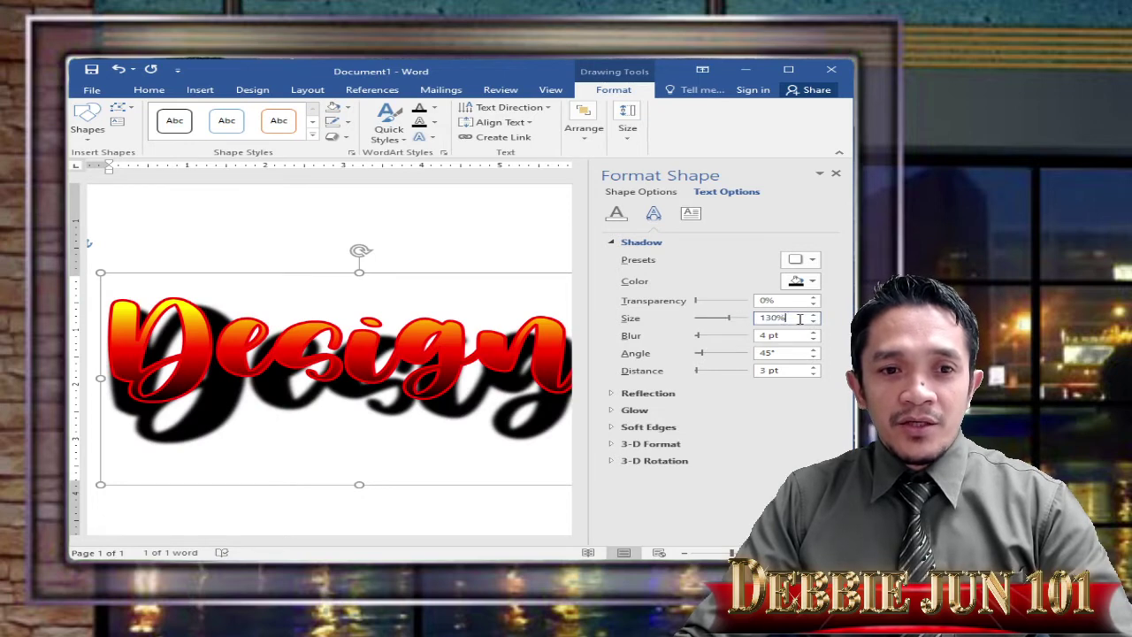
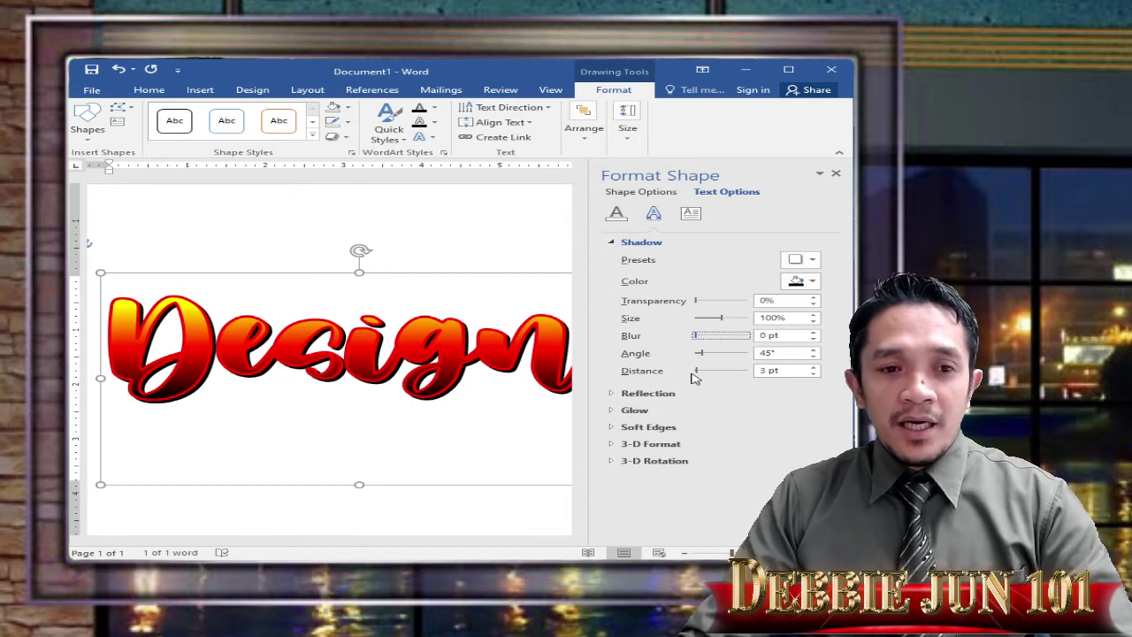
Try shadow distances up to 16 pt, and settle on a distance of 5 pt
left_click(814, 367)
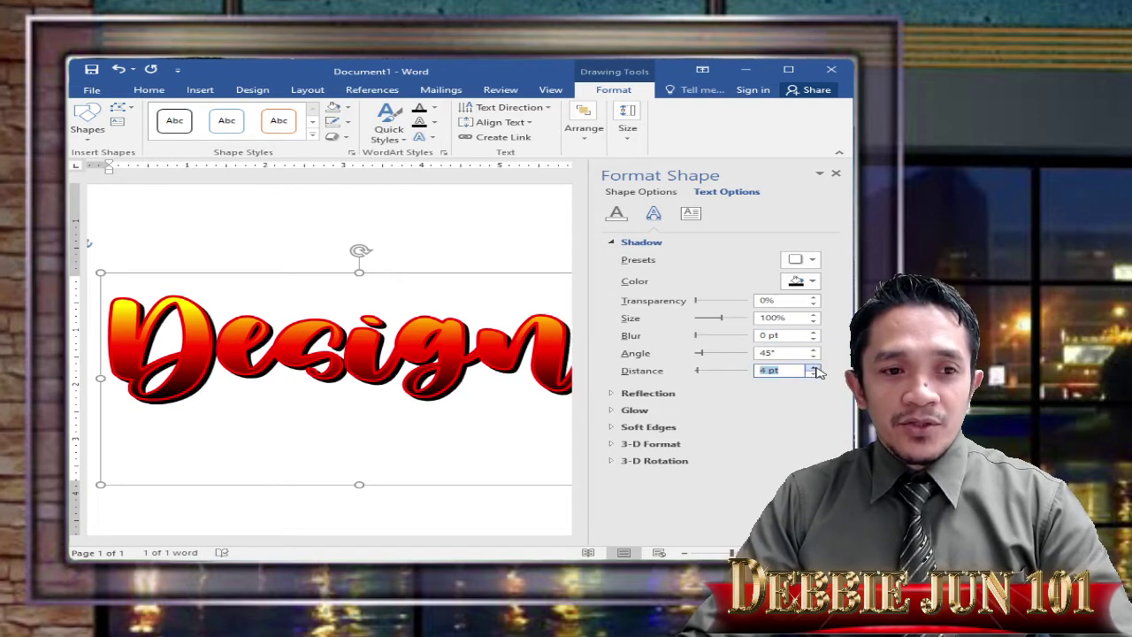
left_click(814, 367)
left_click(814, 366)
left_click(814, 367)
left_click(814, 367)
left_click(814, 367)
left_click(815, 367)
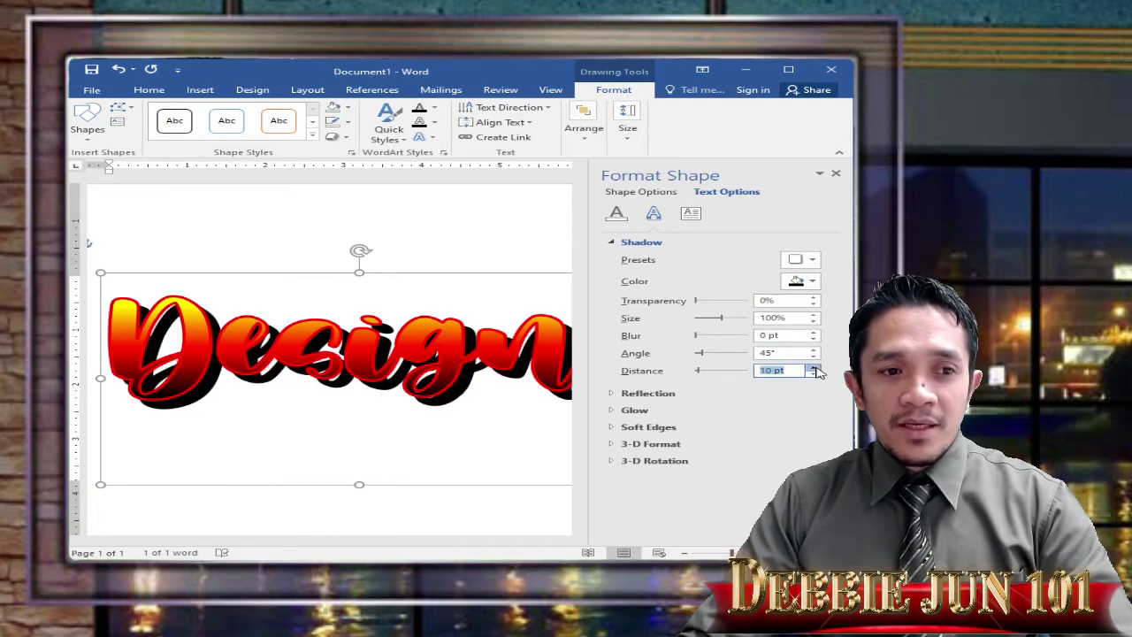
left_click(814, 367)
left_click(814, 367)
left_click(815, 367)
left_click(814, 367)
left_click(814, 367)
left_click(814, 367)
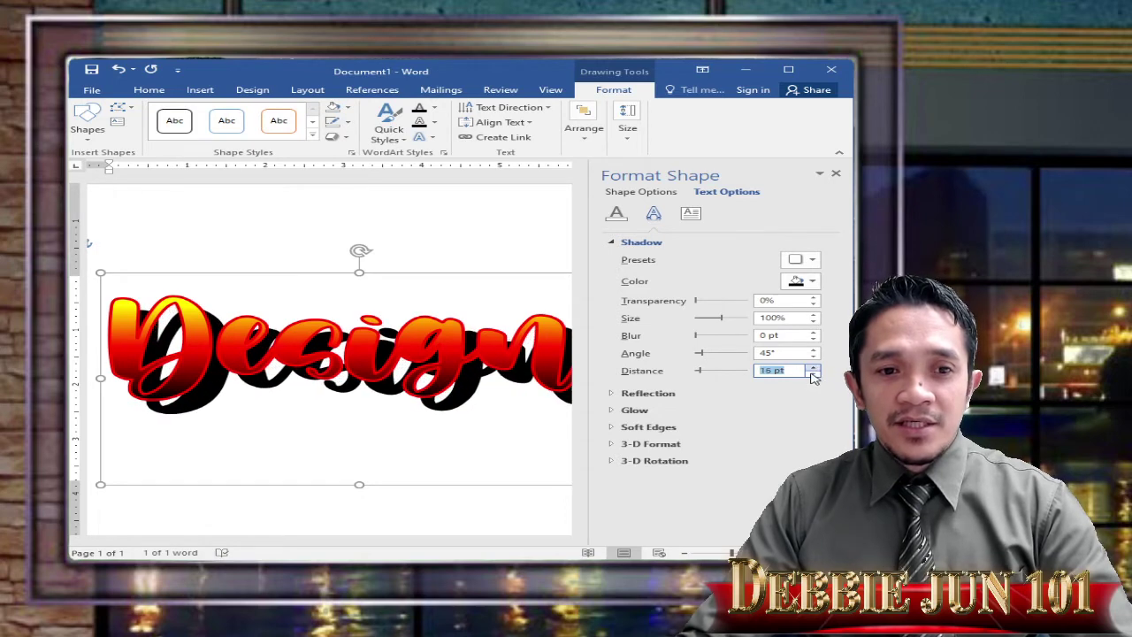
left_click(814, 373)
left_click(814, 373)
left_click(814, 373)
left_click(815, 373)
left_click(815, 373)
left_click(814, 373)
left_click(814, 373)
left_click(815, 373)
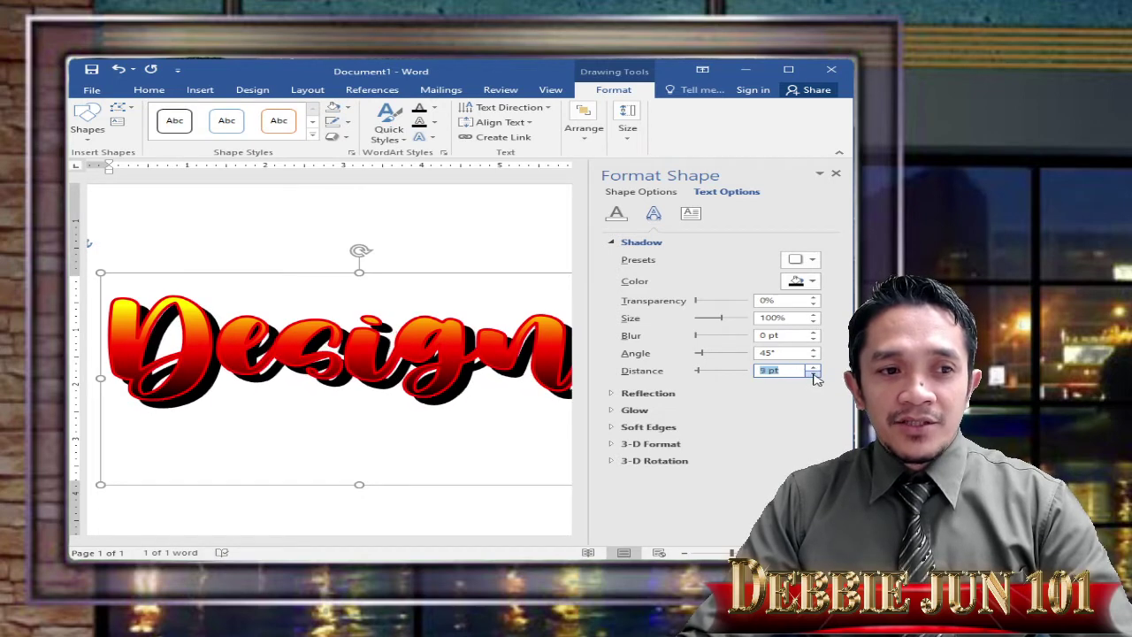
left_click(815, 374)
left_click(815, 373)
left_click(814, 373)
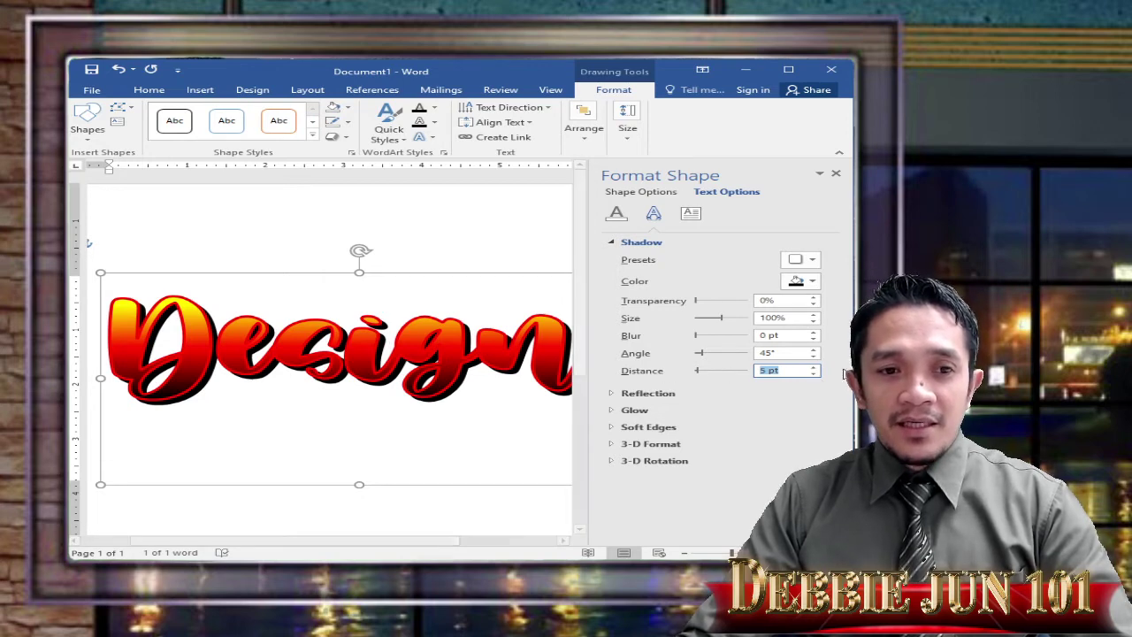
Try larger shadow angles, settle on 40°, and raise the shadow distance to 6 pt
left_click(814, 350)
left_click(813, 351)
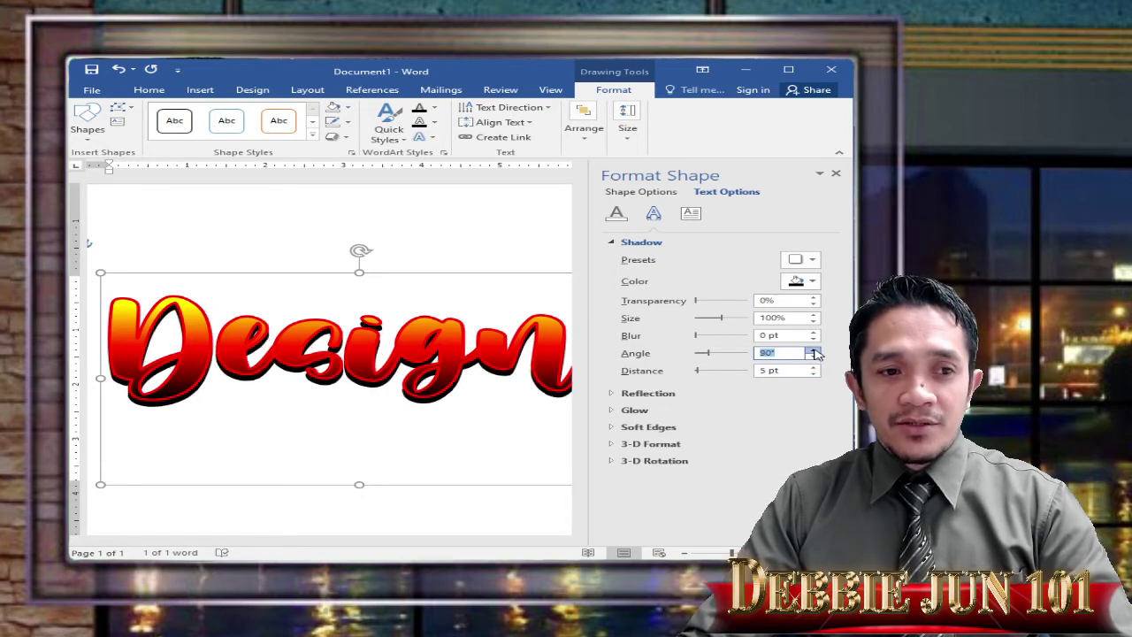
left_click(814, 351)
left_click(813, 351)
left_click(814, 351)
left_click(814, 357)
left_click(813, 357)
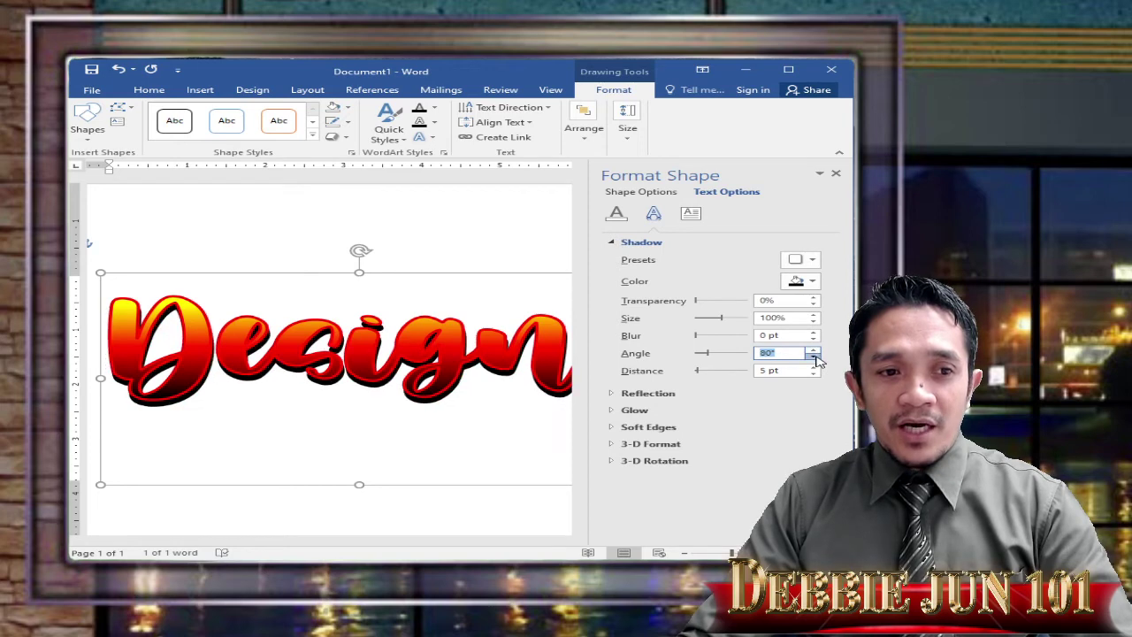
left_click(813, 357)
left_click(813, 357)
left_click(814, 357)
left_click(814, 357)
left_click(814, 357)
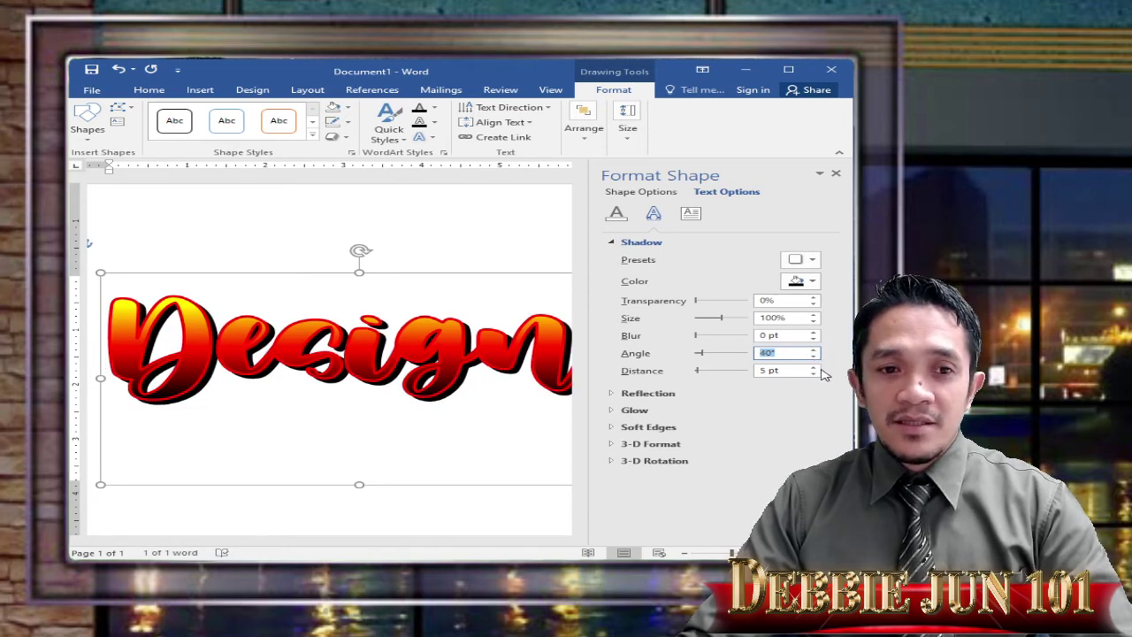
left_click(814, 366)
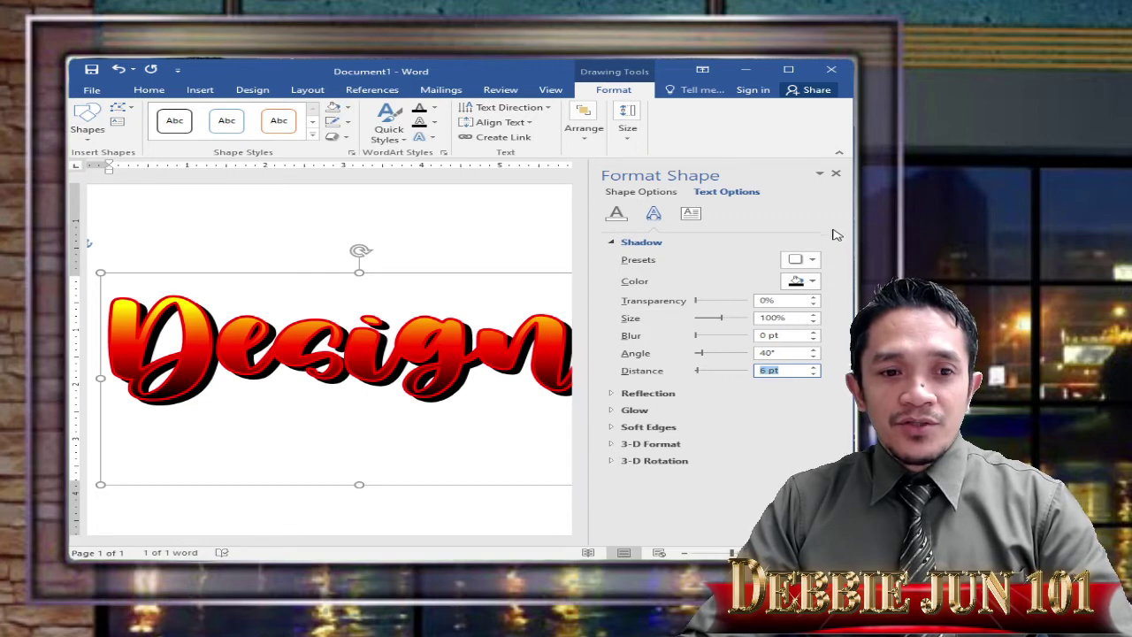
Move the "Design" text box slightly down the page, duplicate it, and place the copy directly below the original
left_click(835, 173)
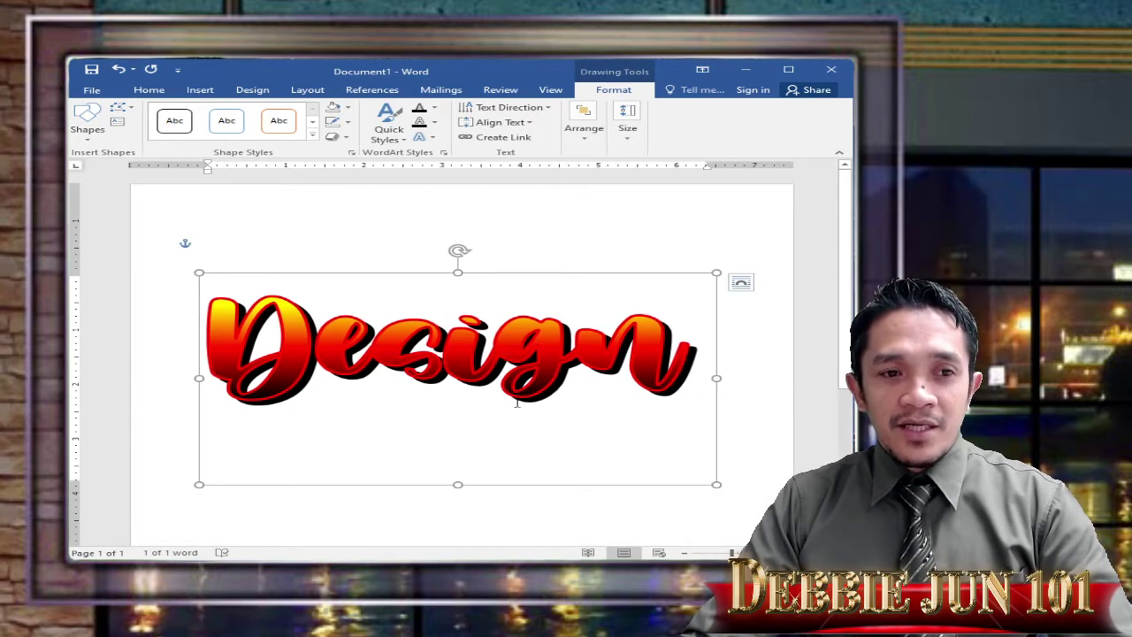
left_click_drag(531, 273, 539, 306)
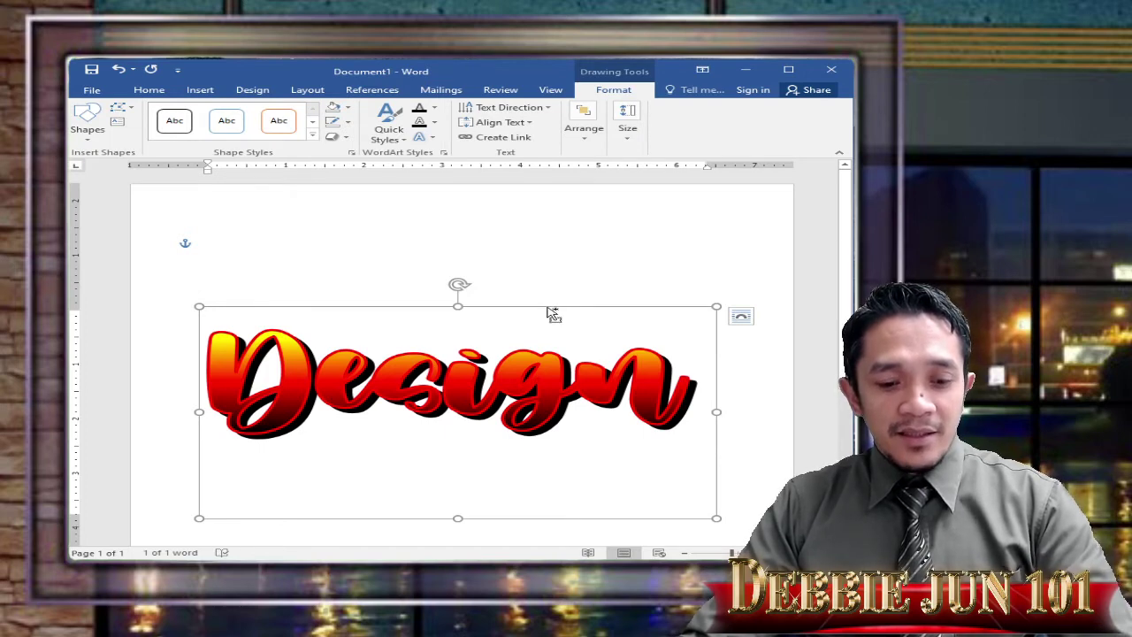
key("ctrl+v")
left_click_drag(840, 371, 848, 278)
left_click_drag(560, 256, 544, 353)
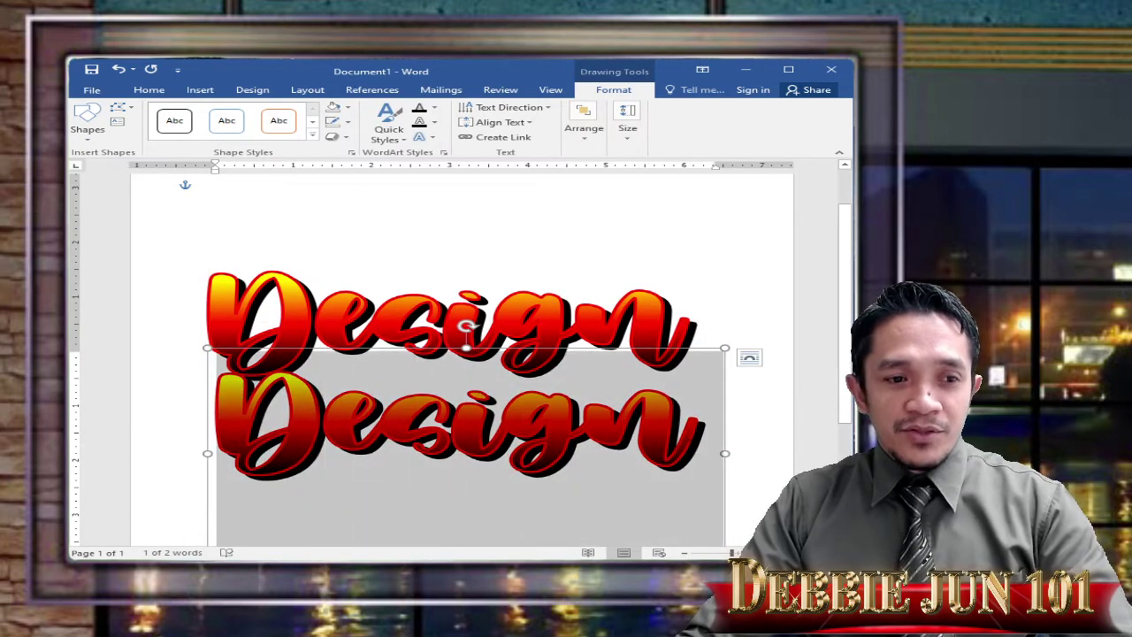
Replace the duplicated text with "TEXT" and change its font to PROGRESS PERSONAL
type("TEXT")
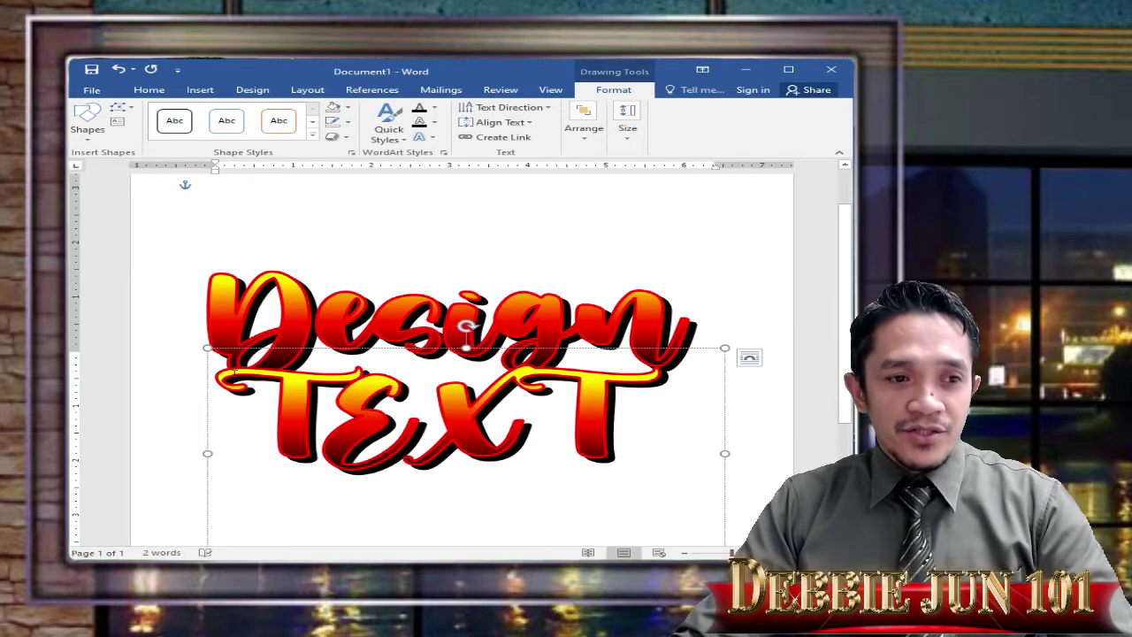
key("ctrl+a")
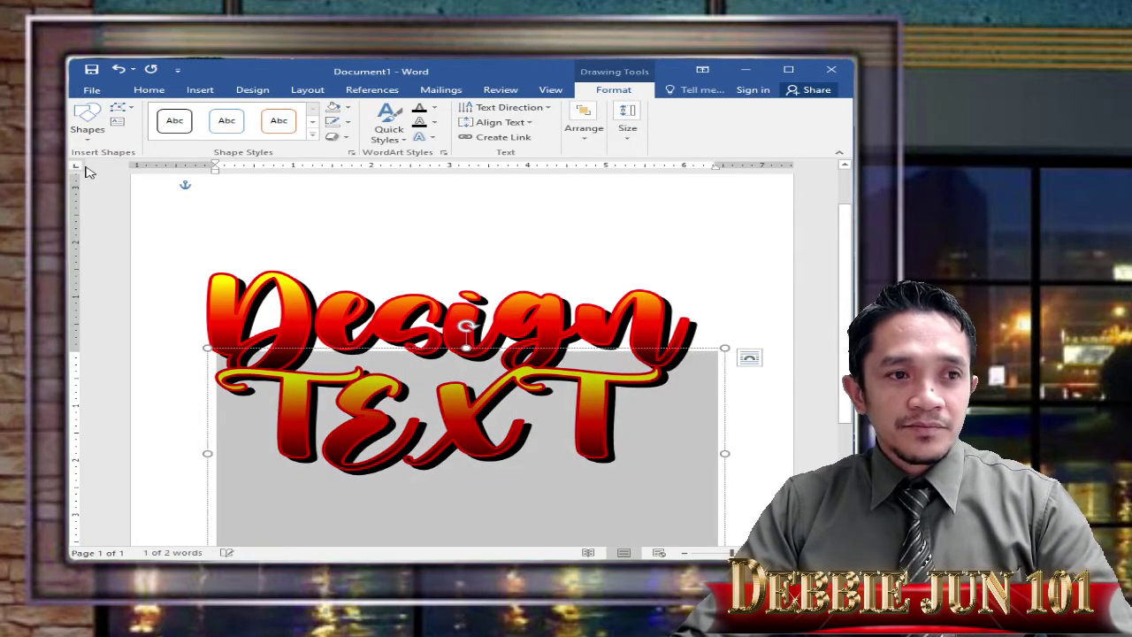
left_click(148, 90)
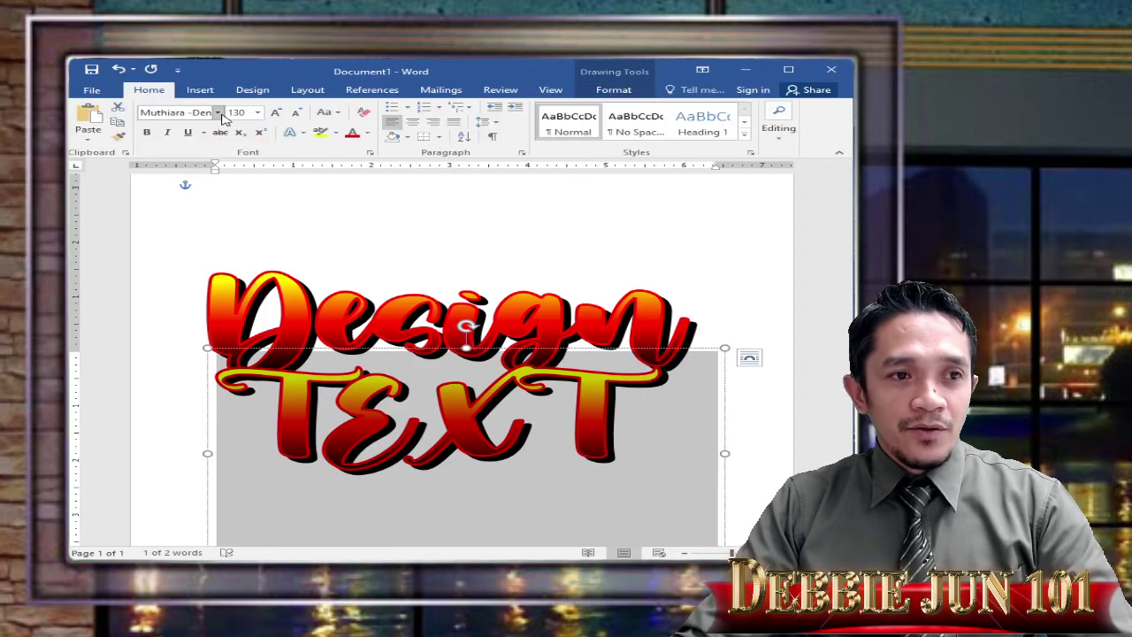
left_click(219, 112)
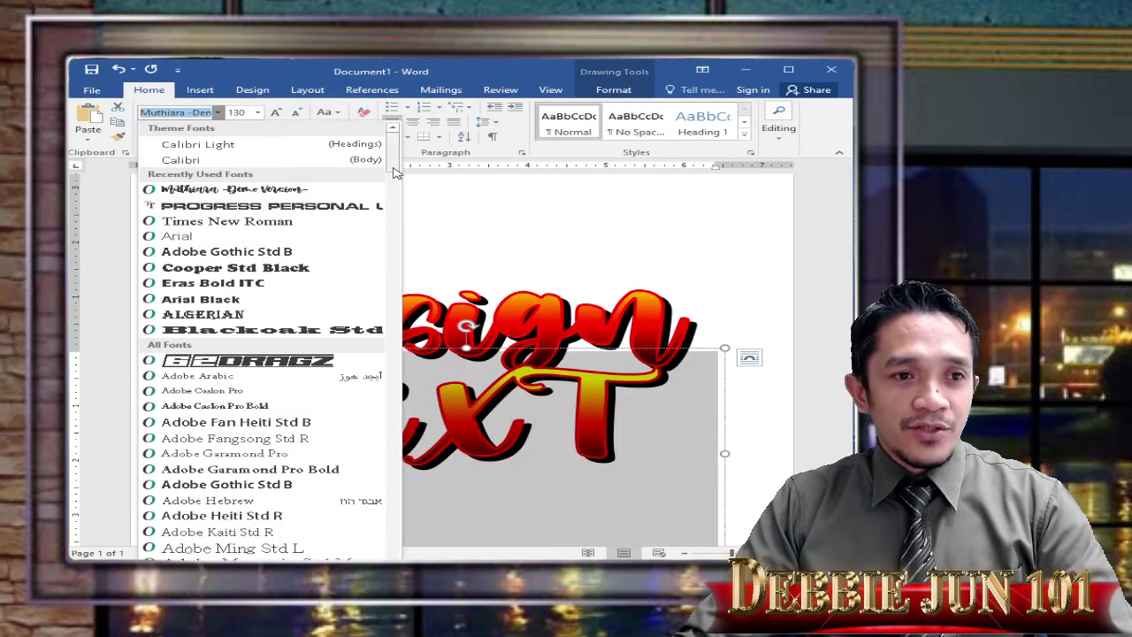
left_click_drag(392, 152, 393, 520)
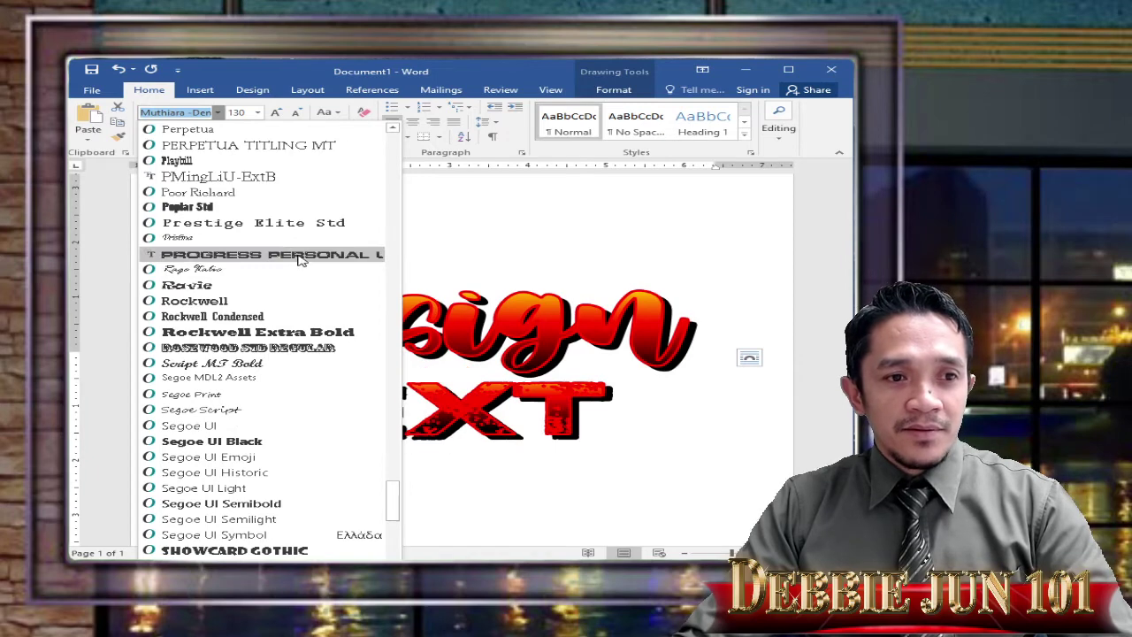
key("Escape")
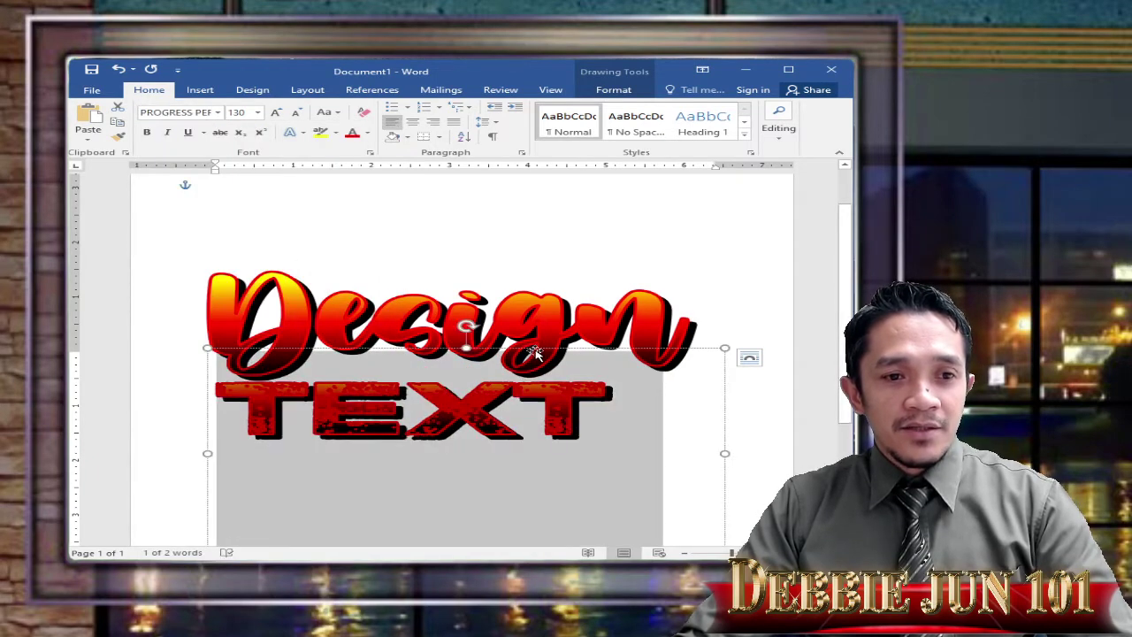
Move the "TEXT" box above the "Design" word and increase its font size to 190
left_click_drag(537, 352, 513, 185)
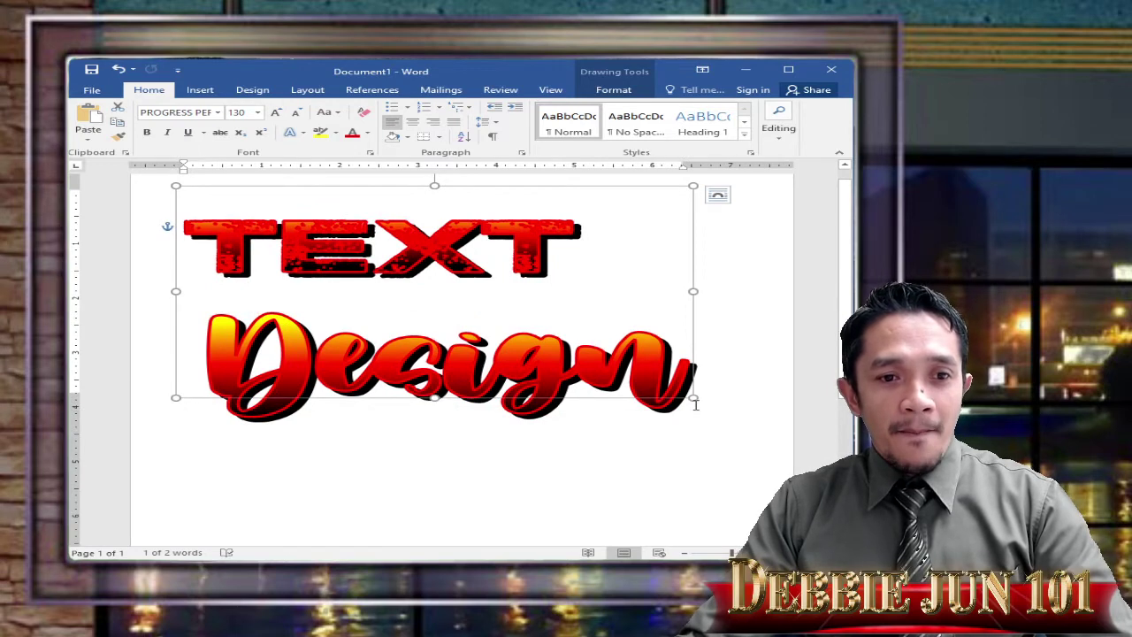
left_click(277, 113)
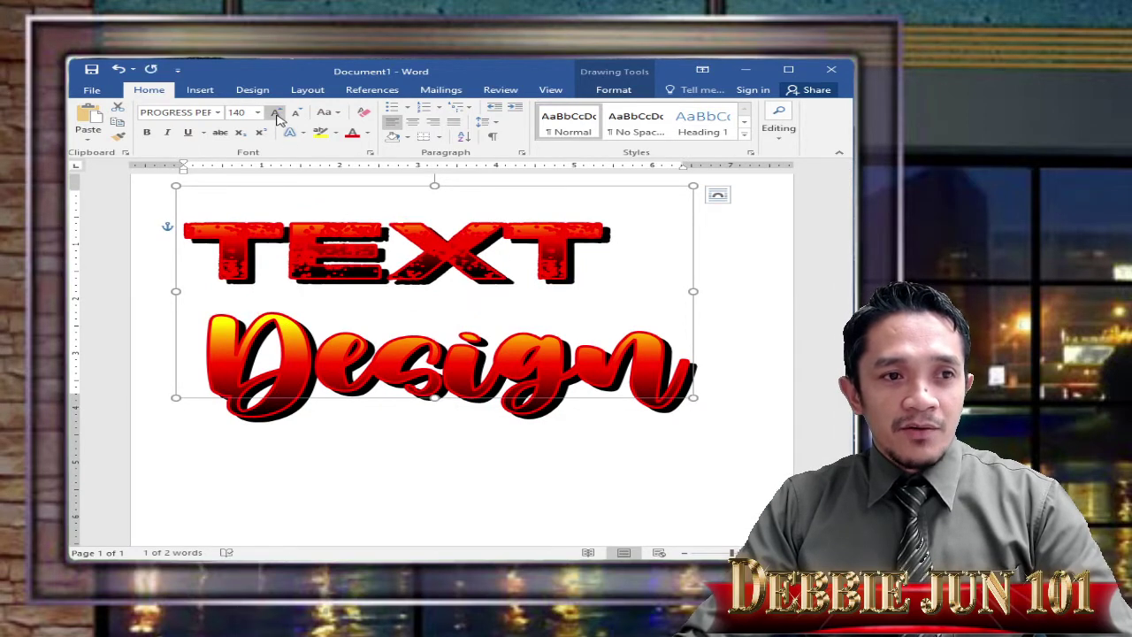
left_click(277, 113)
left_click(277, 114)
left_click(277, 113)
left_click(277, 114)
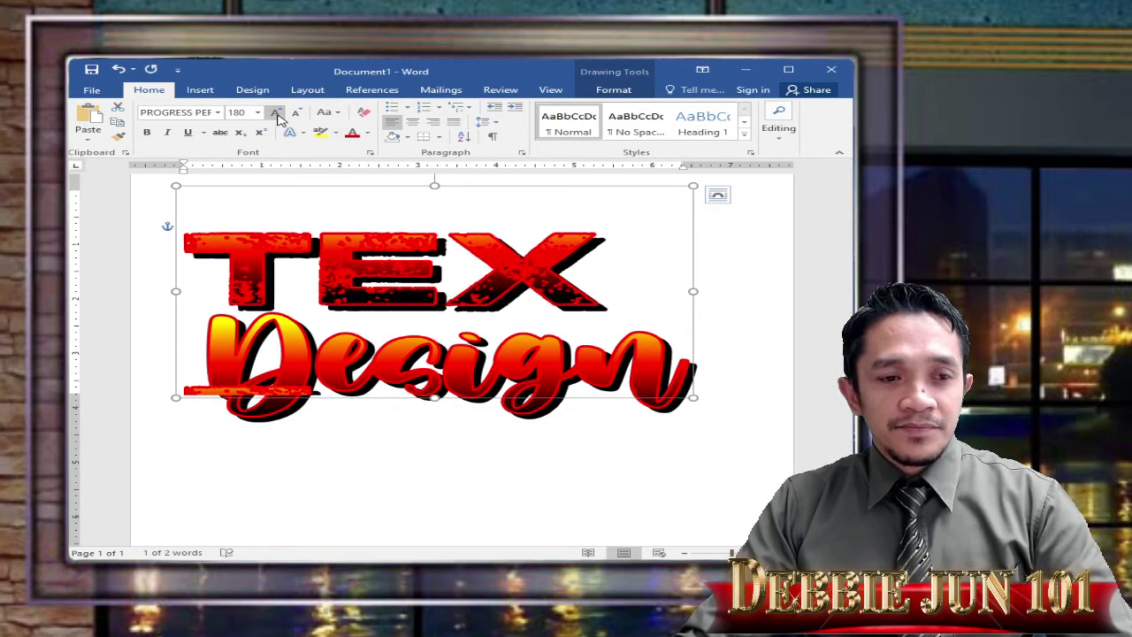
left_click(277, 113)
Widen the "TEXT" box so the word fits on one line, and shift it down and left to overlap "Design"
left_click_drag(693, 291, 789, 289)
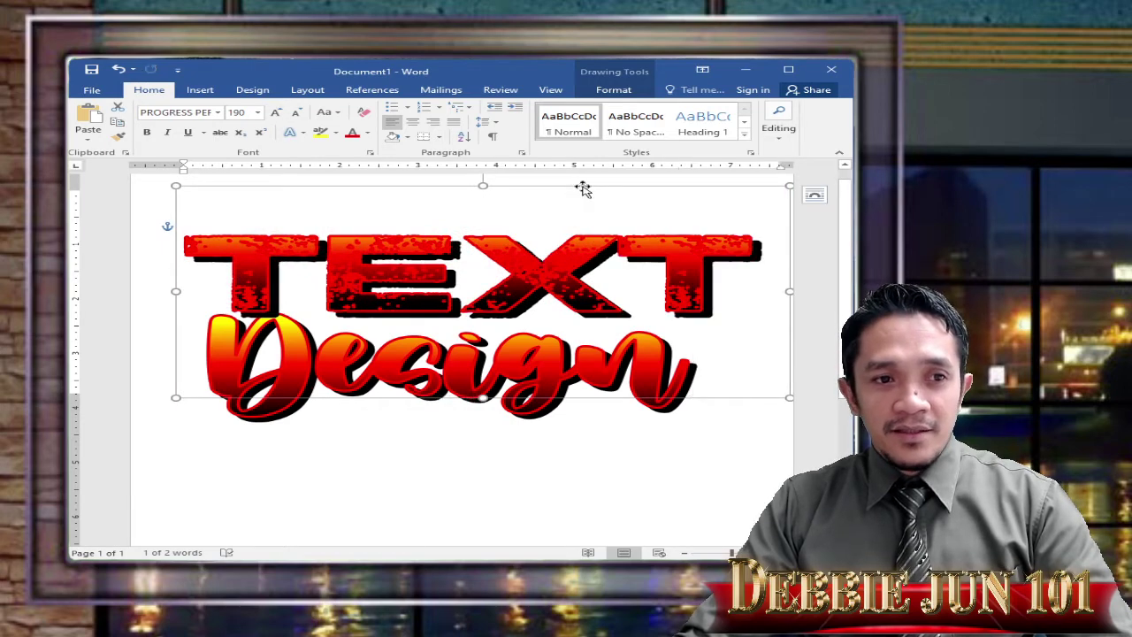
left_click_drag(582, 188, 548, 217)
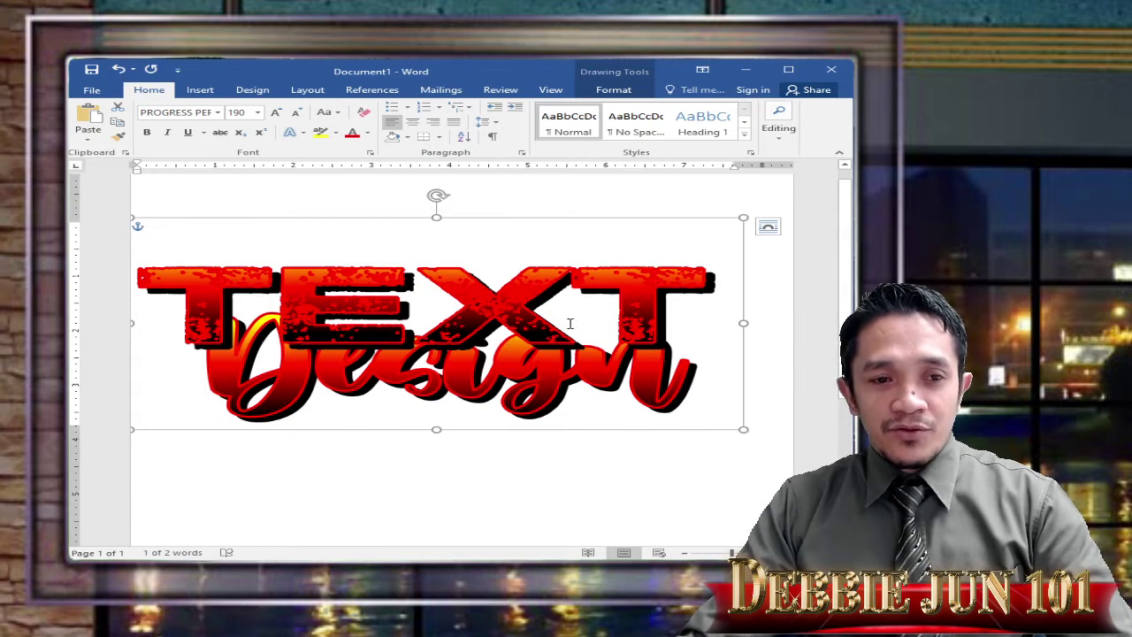
Try a yellow outline on the "TEXT" word, and settle on a white text outline
right_click(666, 221)
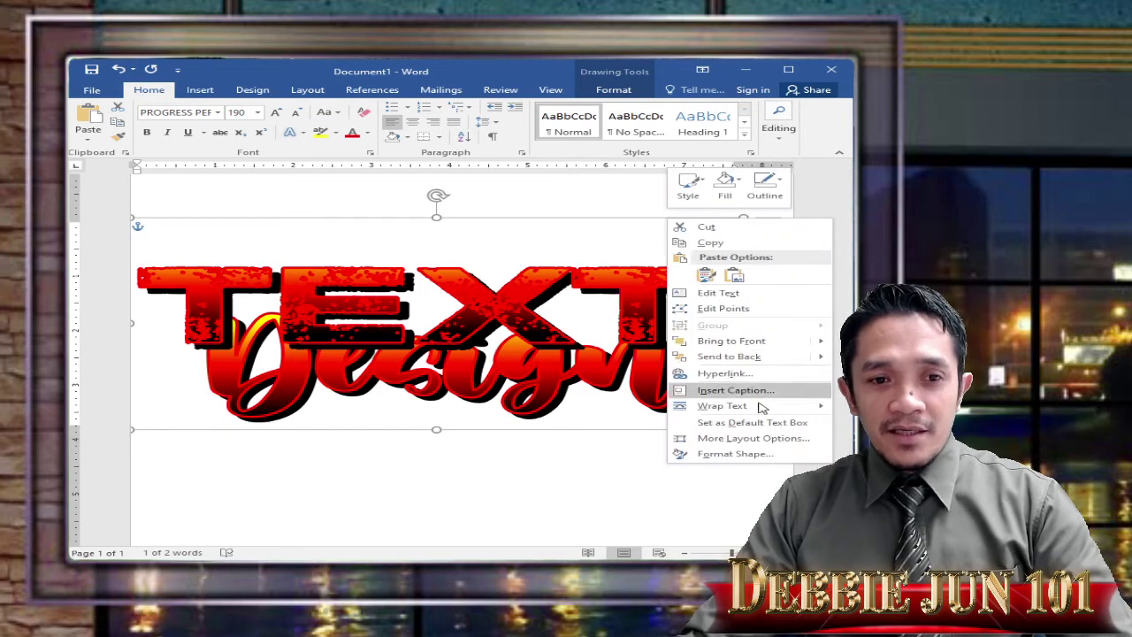
left_click(734, 454)
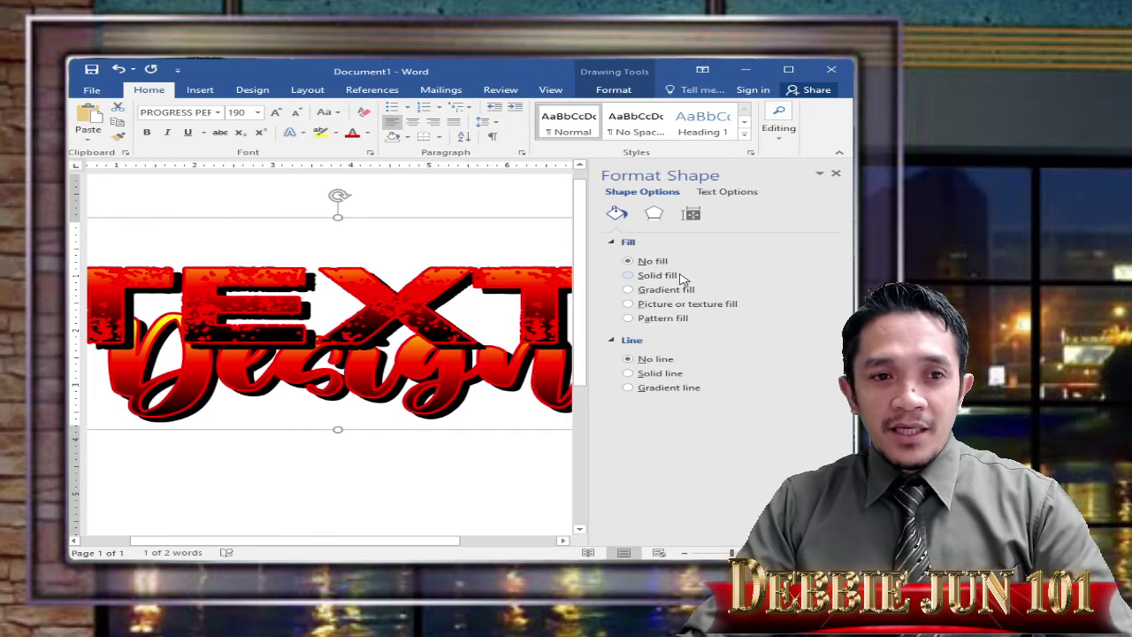
left_click(725, 192)
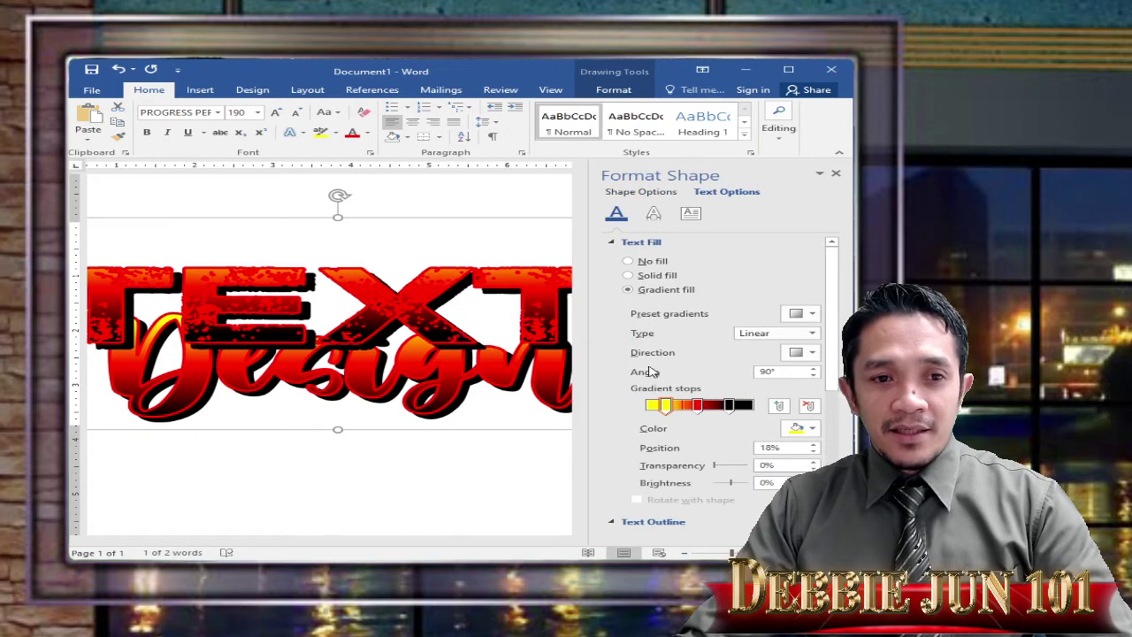
scroll(838, 373, "down", 4)
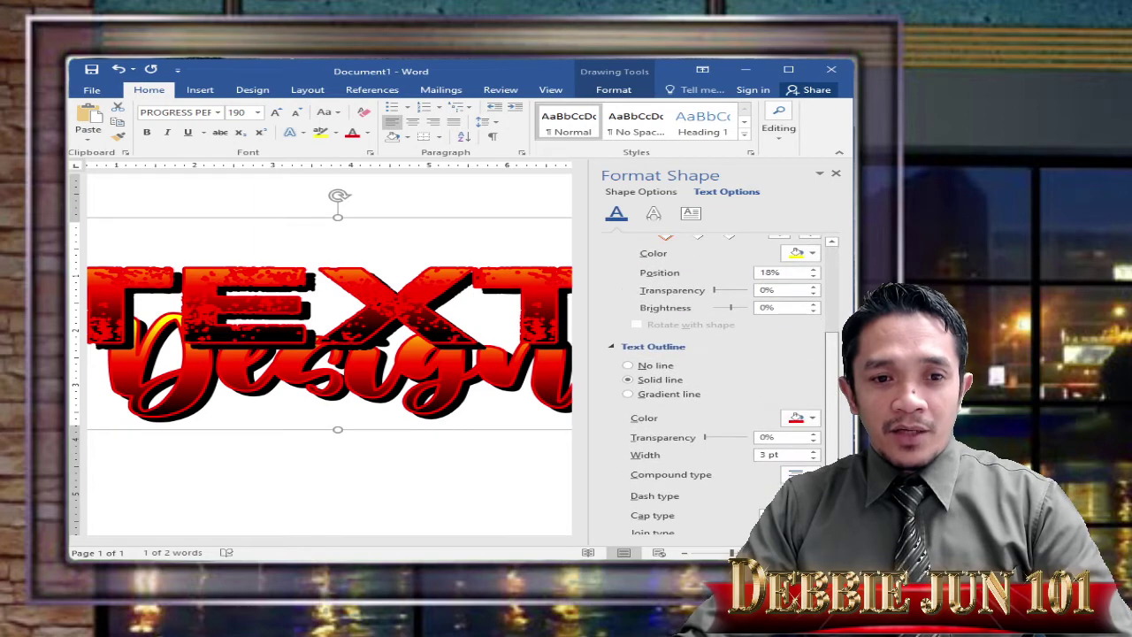
left_click(811, 418)
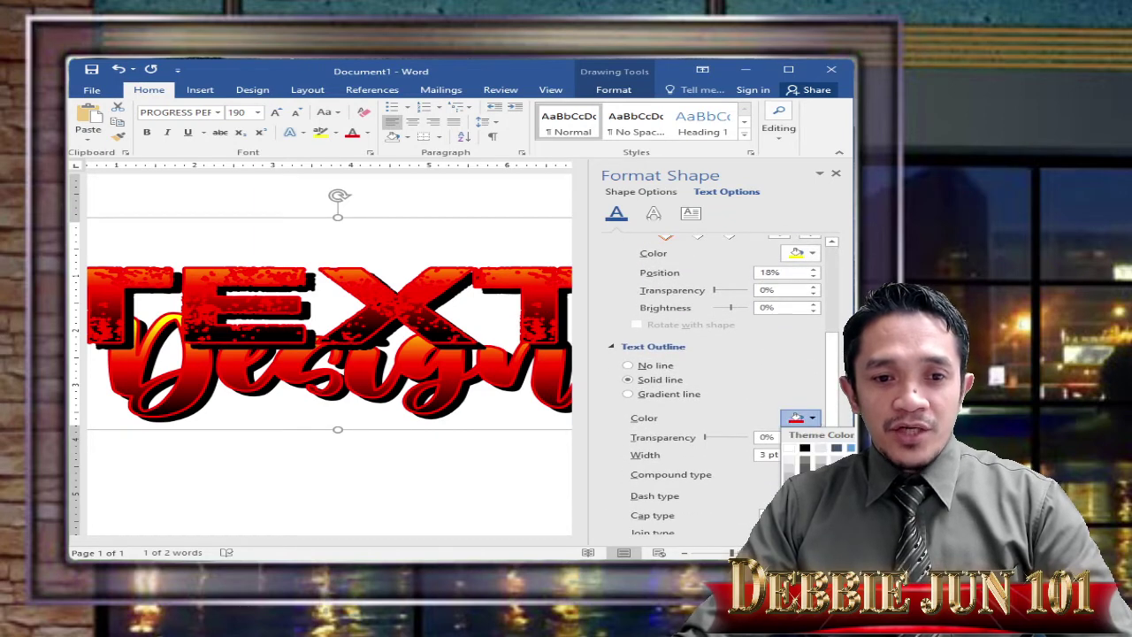
left_click(836, 544)
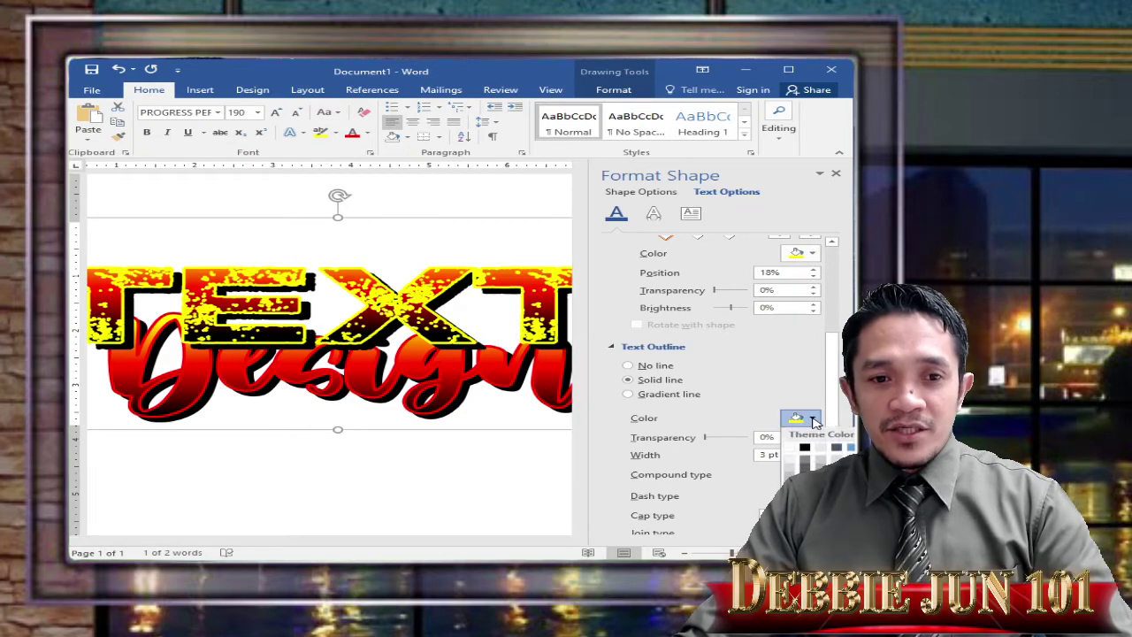
left_click(791, 449)
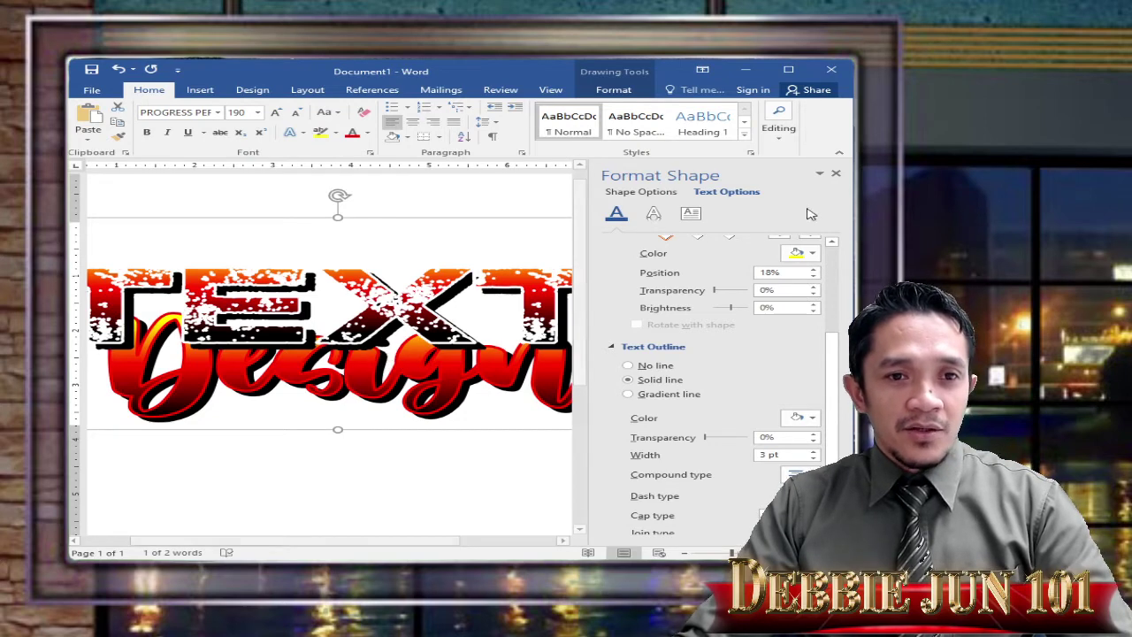
left_click(835, 174)
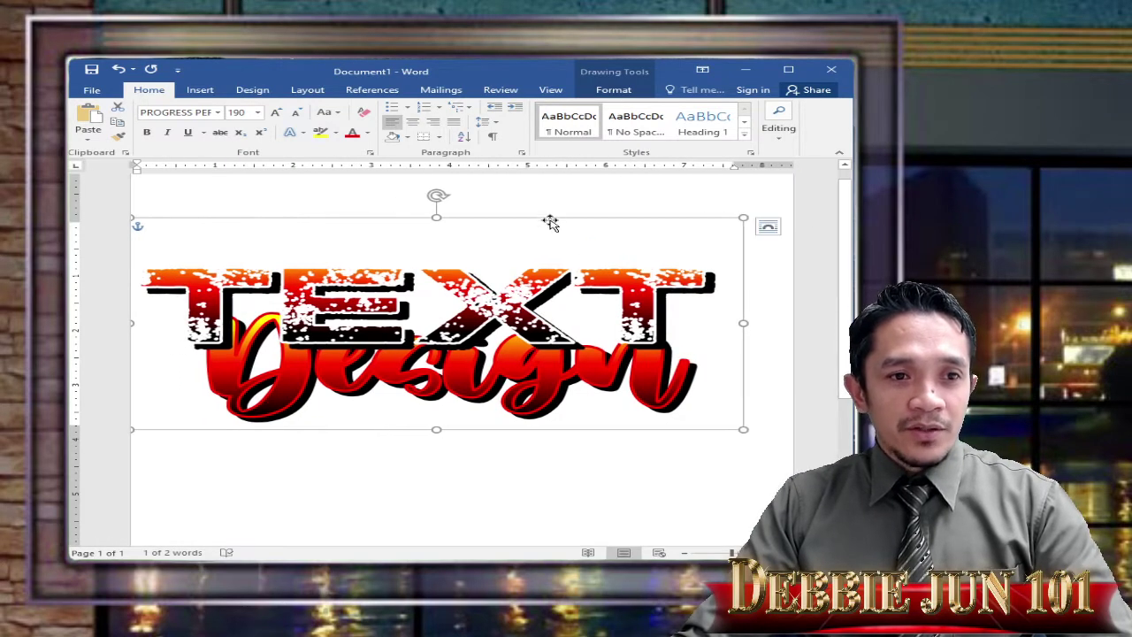
Shift the "TEXT" box right to center it over "Design" and send it to the back
mouse_move(569, 216)
left_mouse_down()
mouse_move(580, 207)
mouse_move(577, 221)
left_mouse_up()
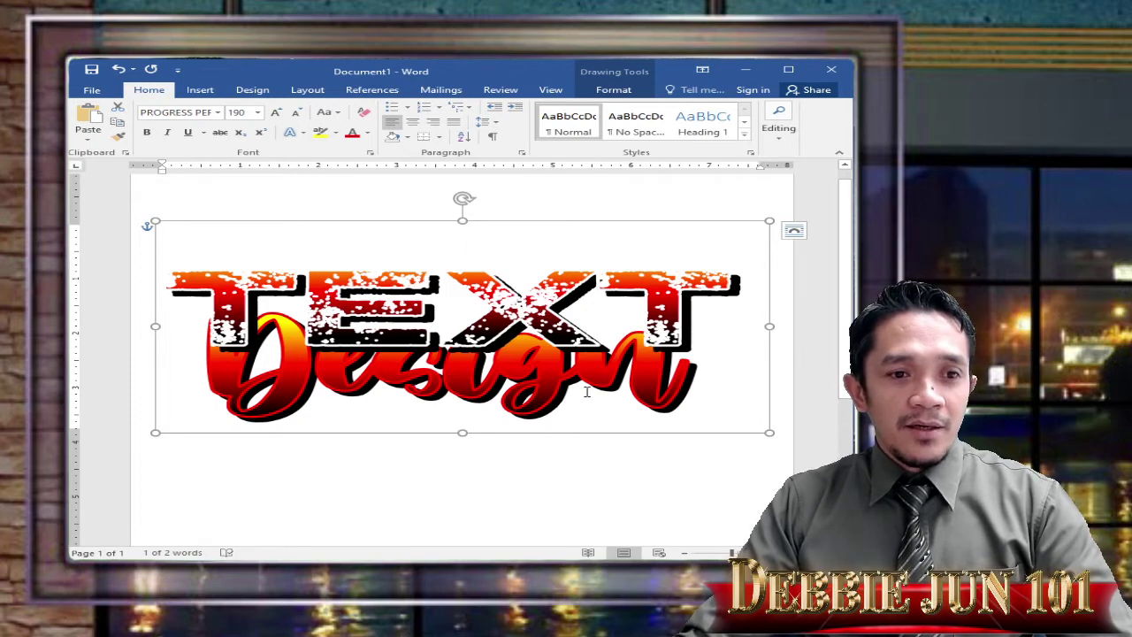
right_click(591, 223)
mouse_move(665, 363)
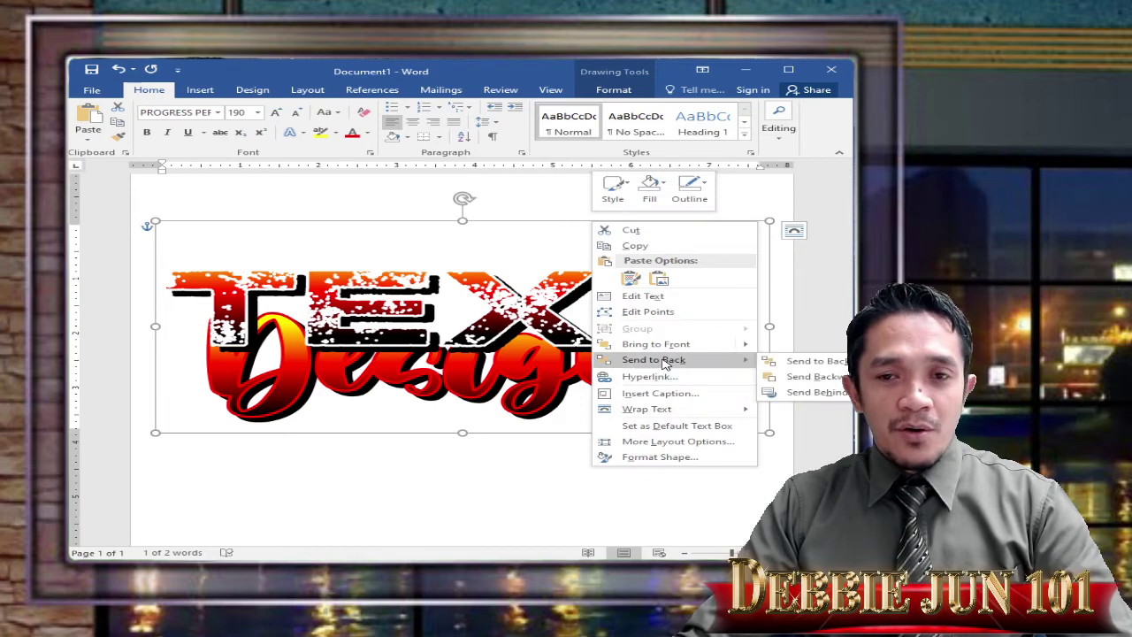
left_click(818, 363)
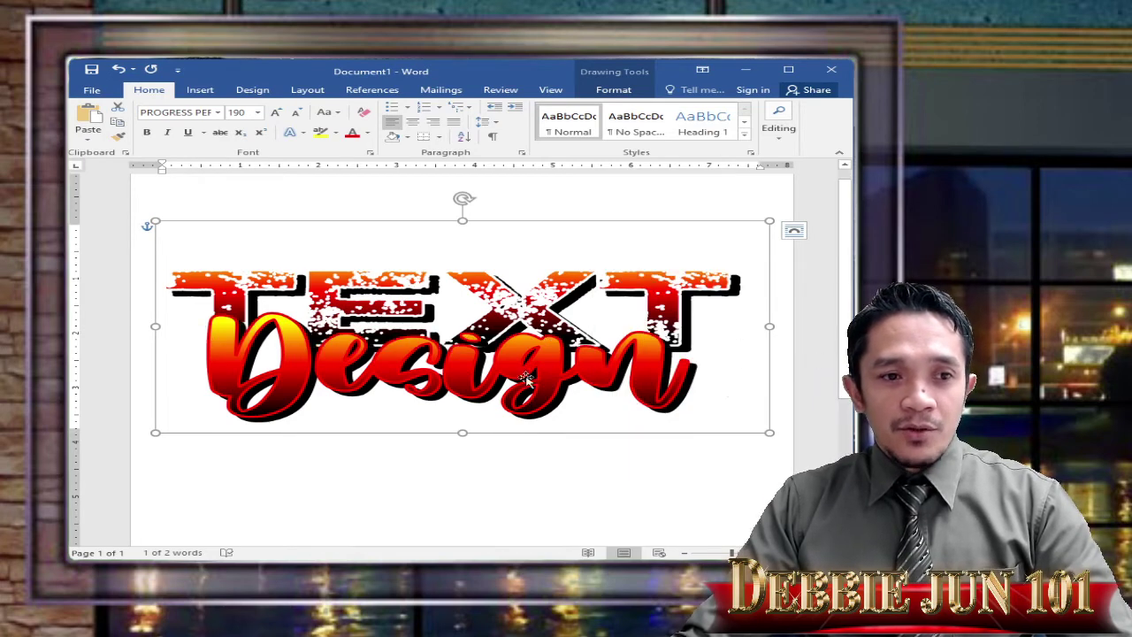
Reduce the "Design" text to font size 100 and move its box right, under the end of "TEXT"
left_click(567, 465)
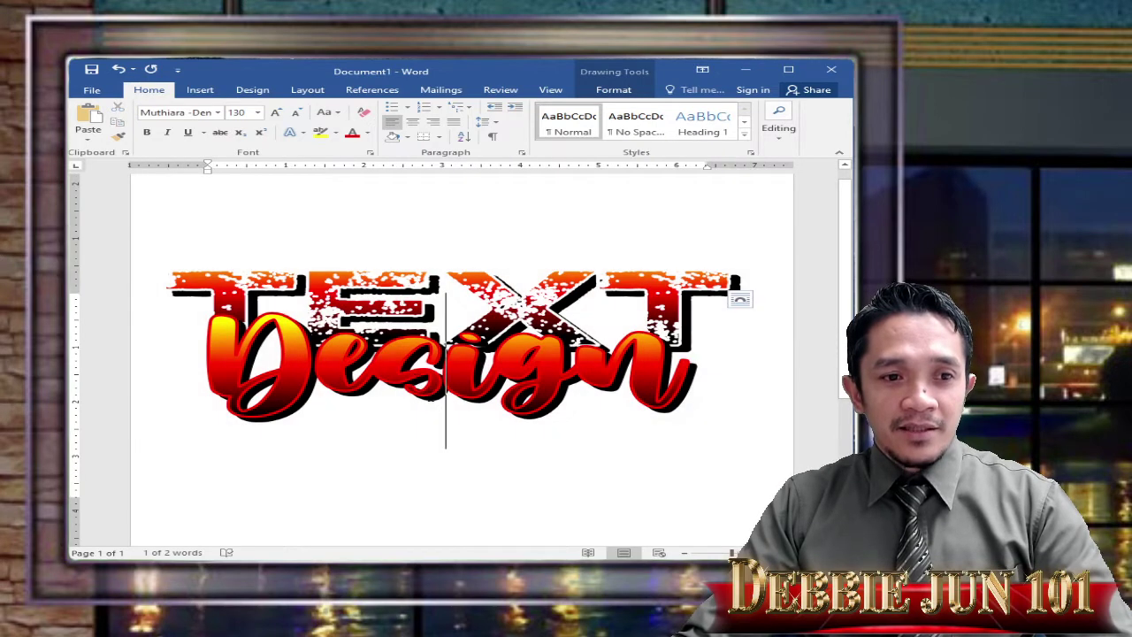
left_click(646, 405)
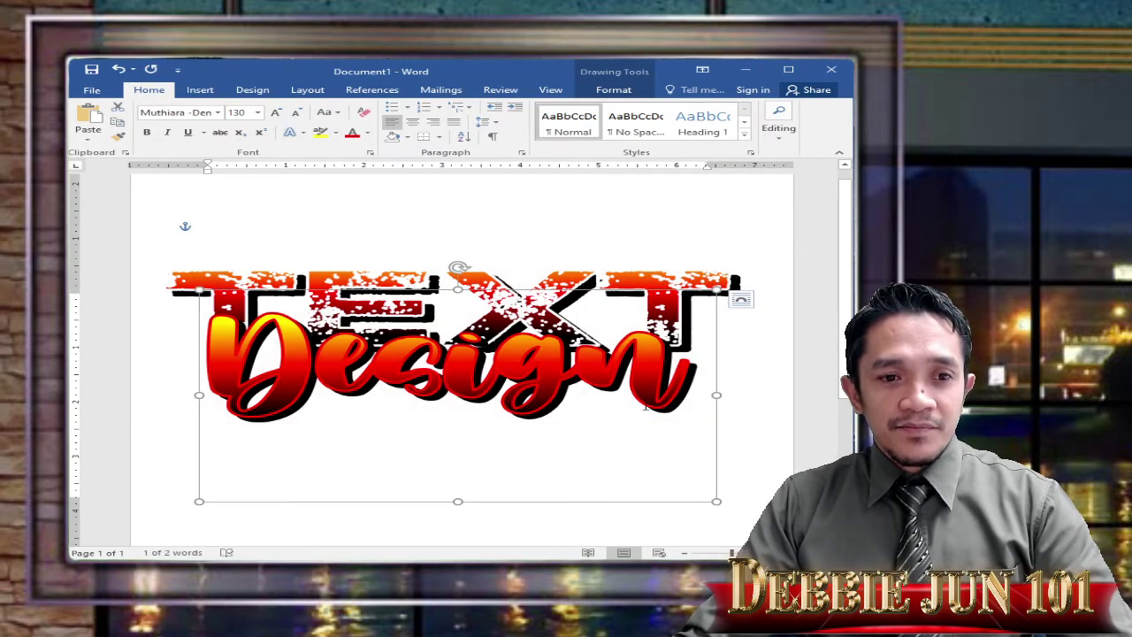
left_click(297, 113)
left_click(297, 113)
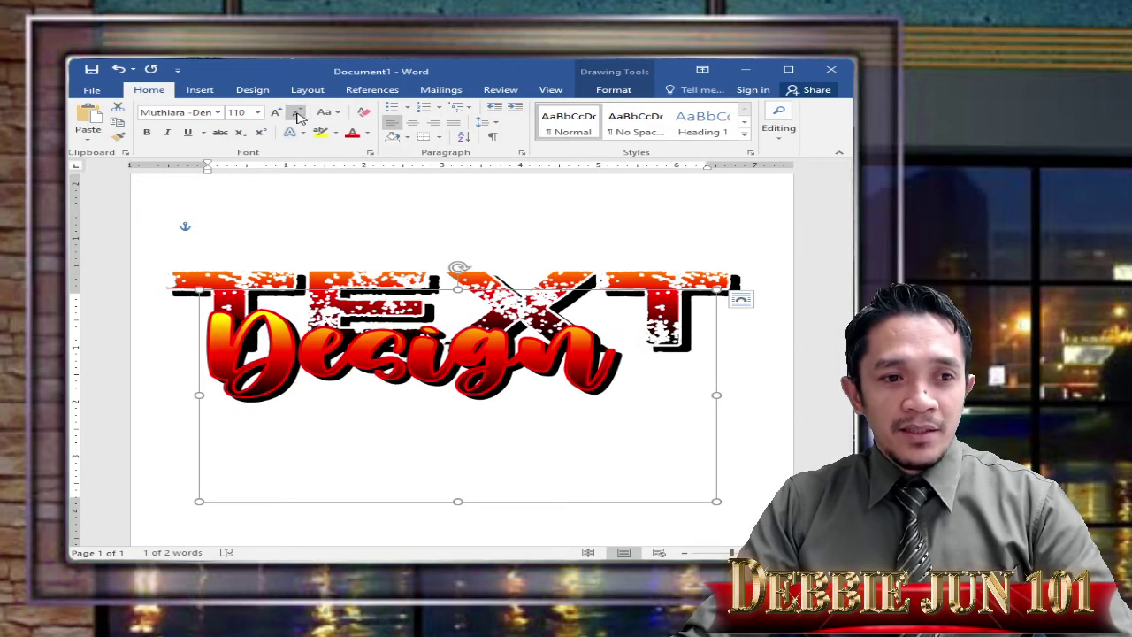
left_click(298, 114)
left_click_drag(377, 294, 531, 299)
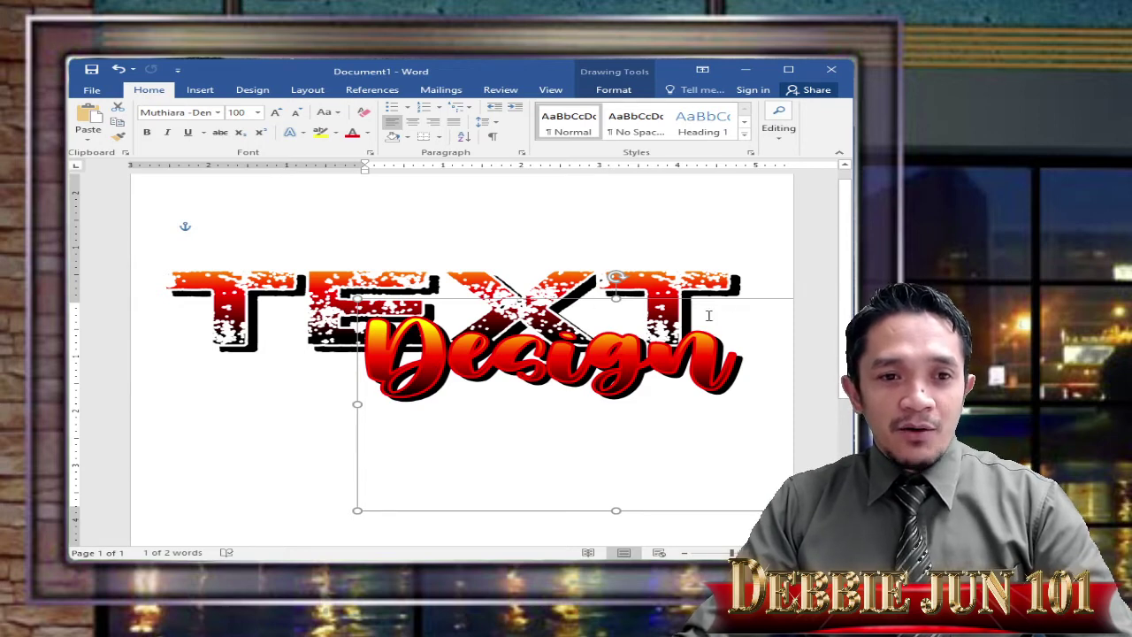
Examine the gradient fill and outline settings of the "Design" text, and deselect its text box
right_click(644, 512)
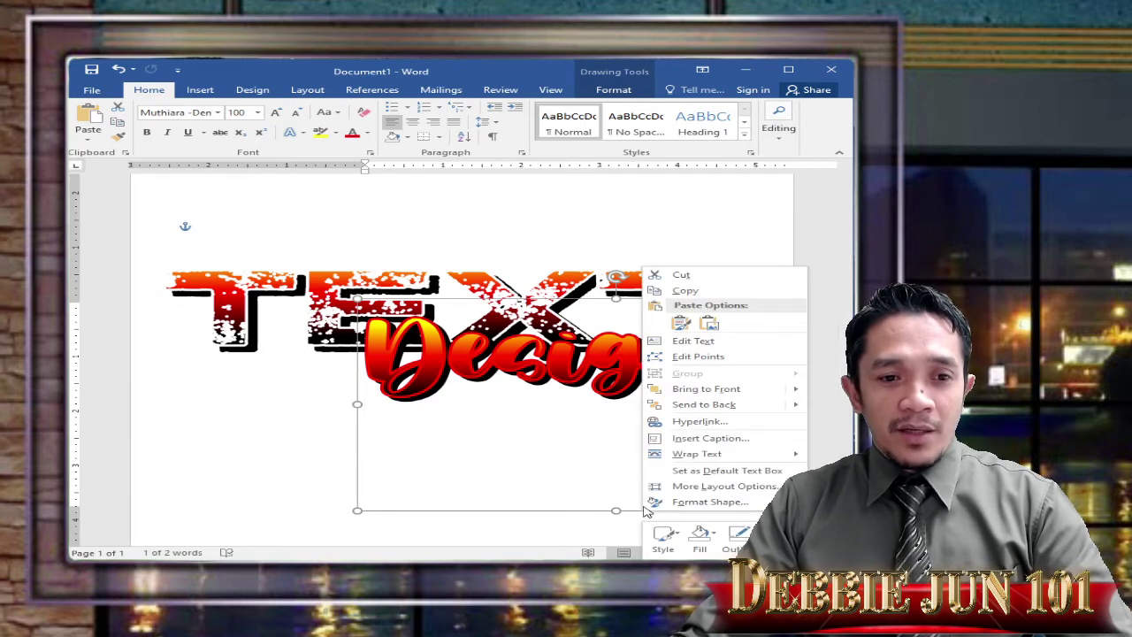
left_click(698, 501)
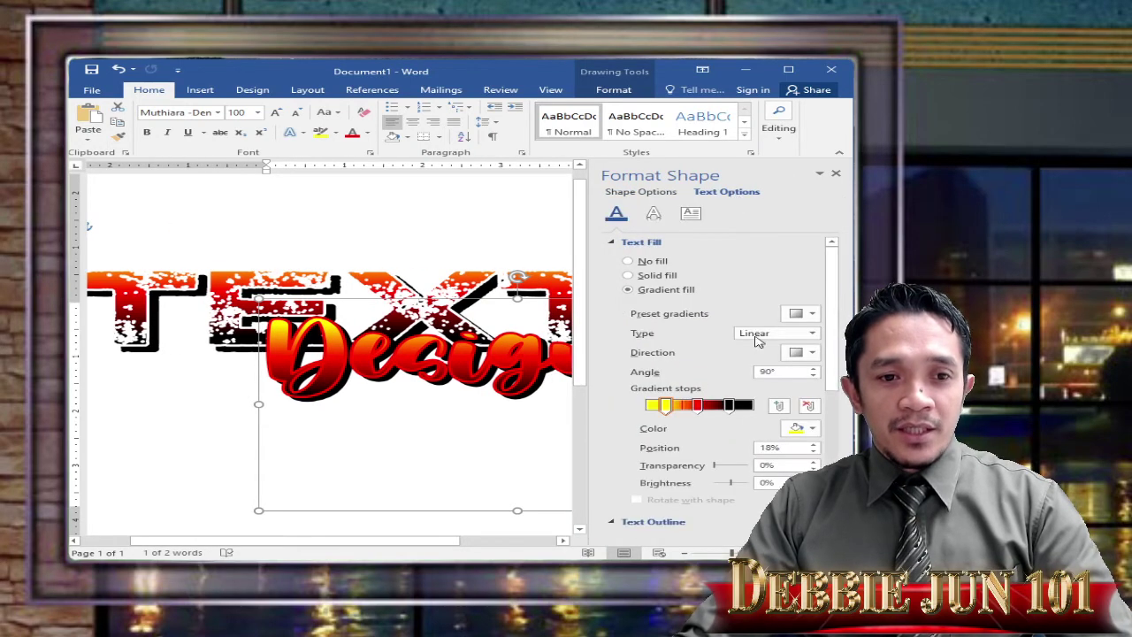
scroll(720, 454, "down", 5)
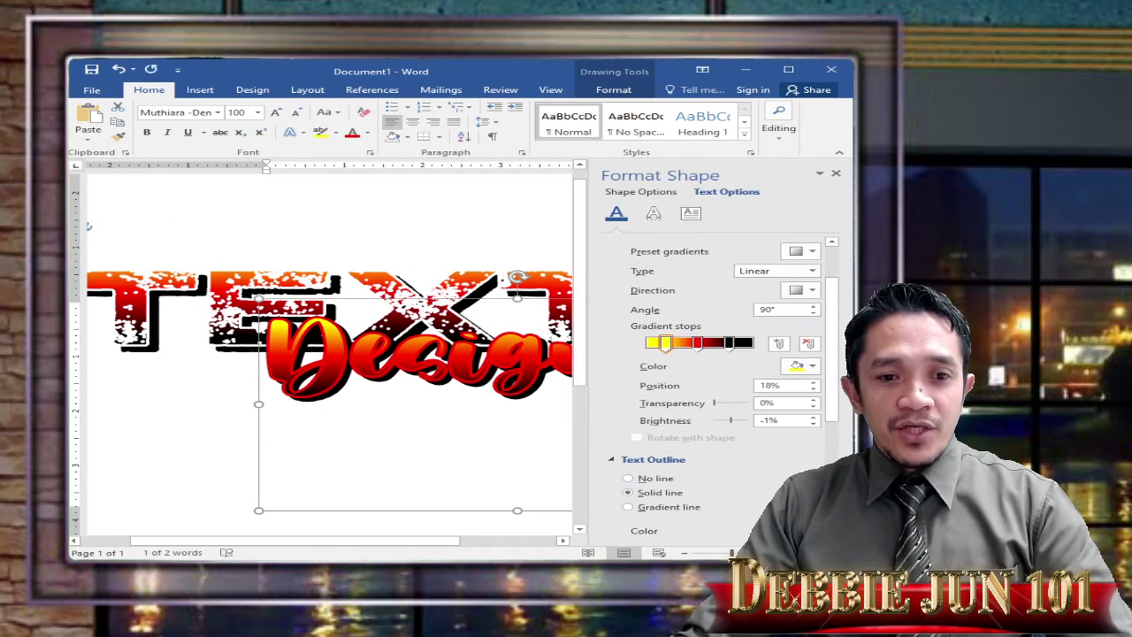
scroll(721, 385, "down", 2)
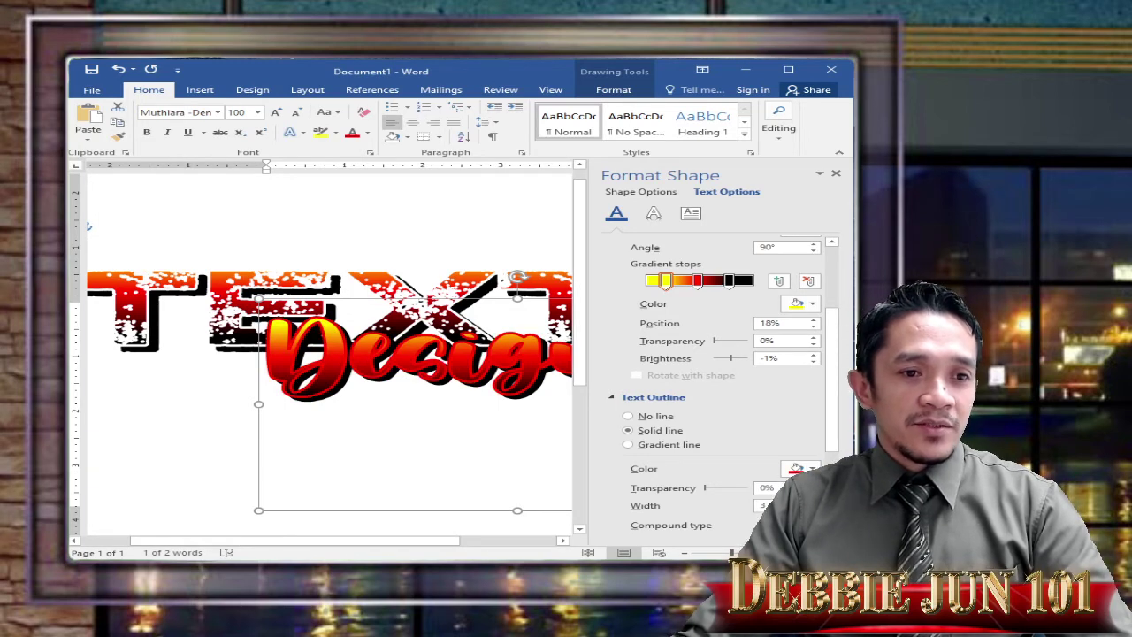
left_click(835, 174)
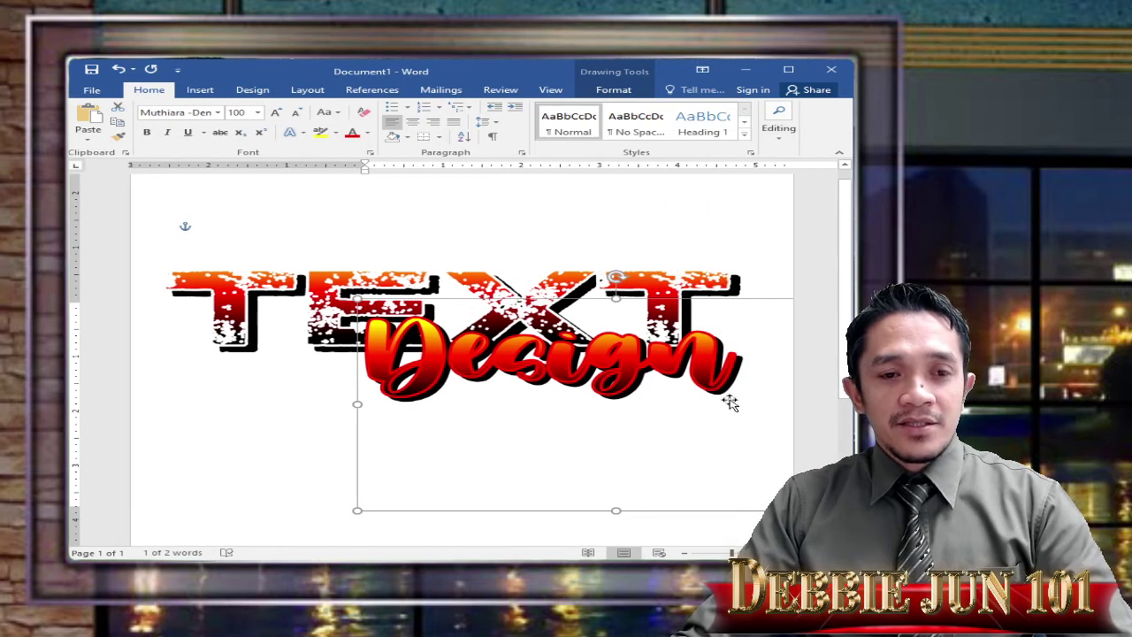
left_click(285, 452)
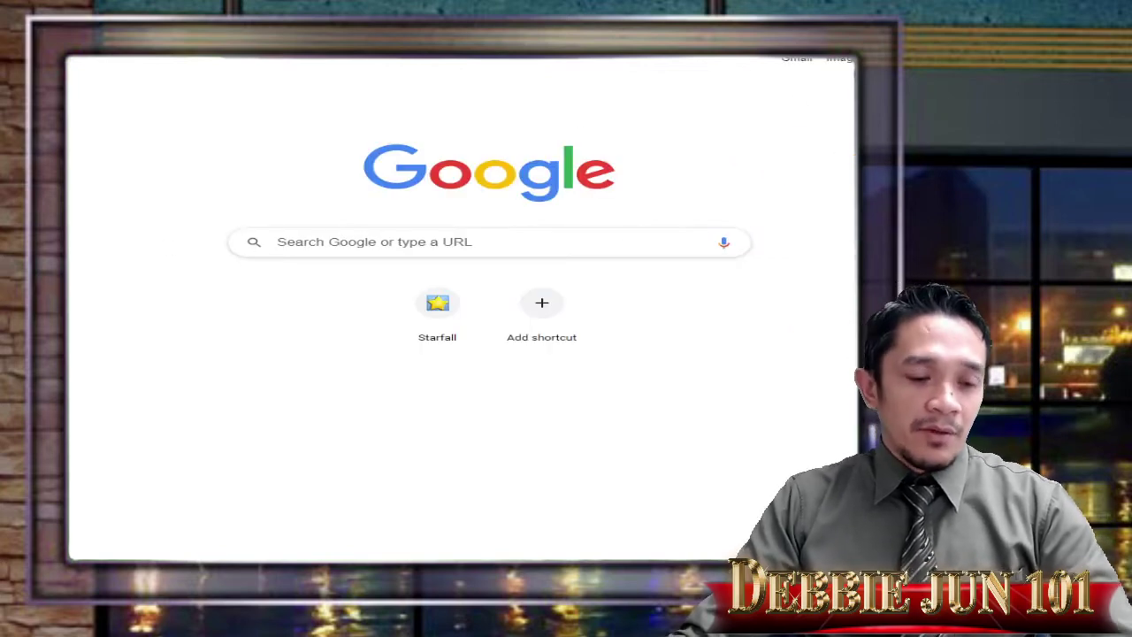
Search Google for "wallpaper" and show the image results
type("wall")
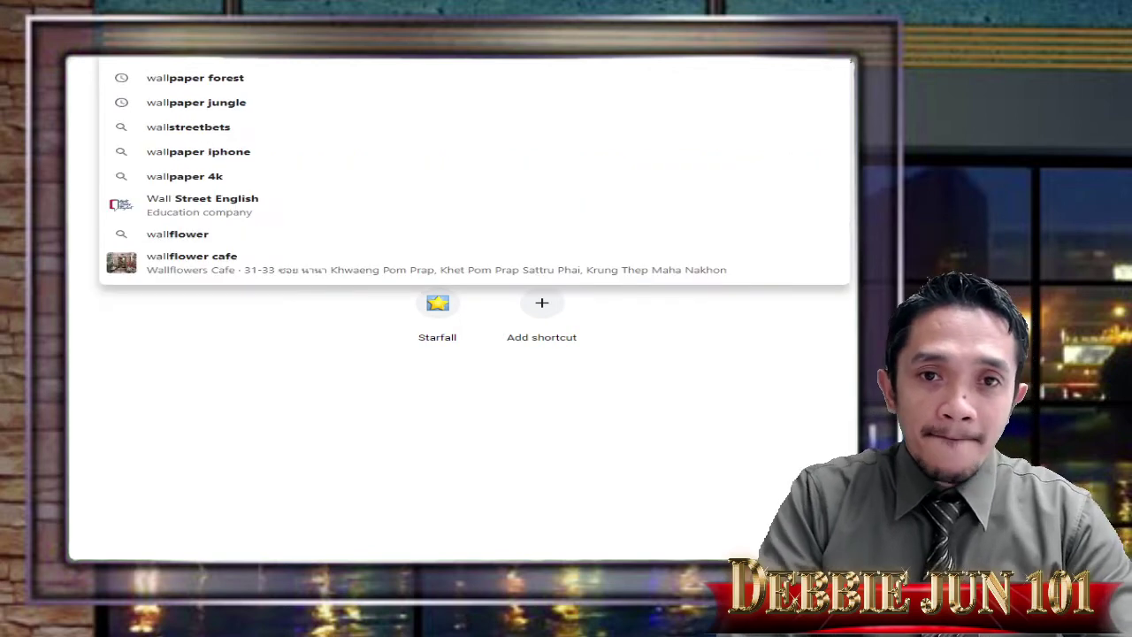
type("paper")
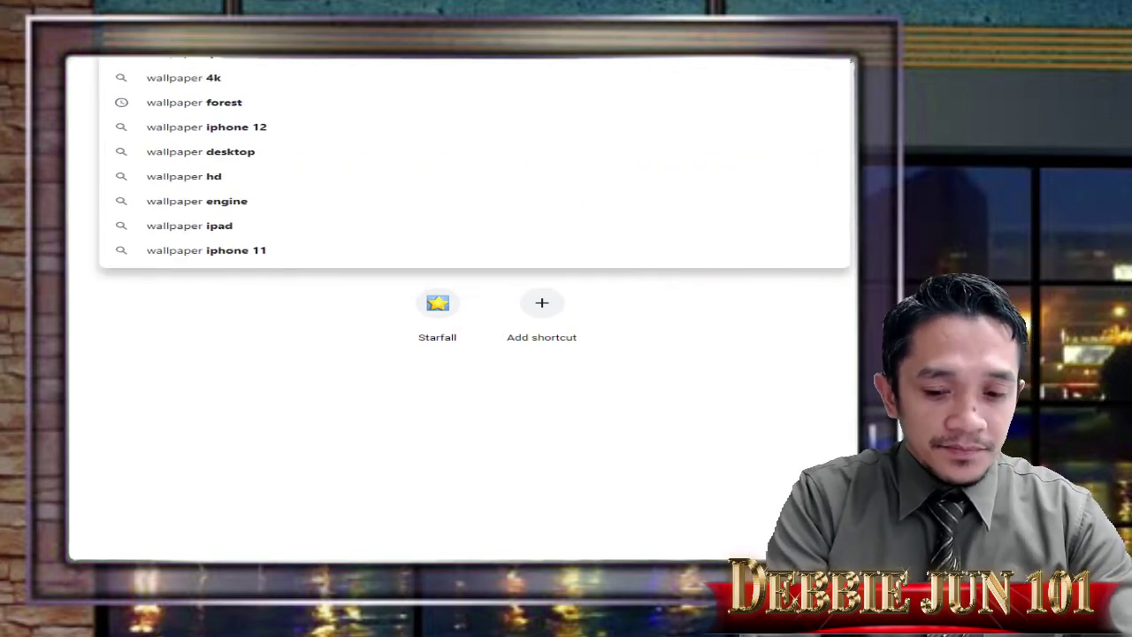
key("Return")
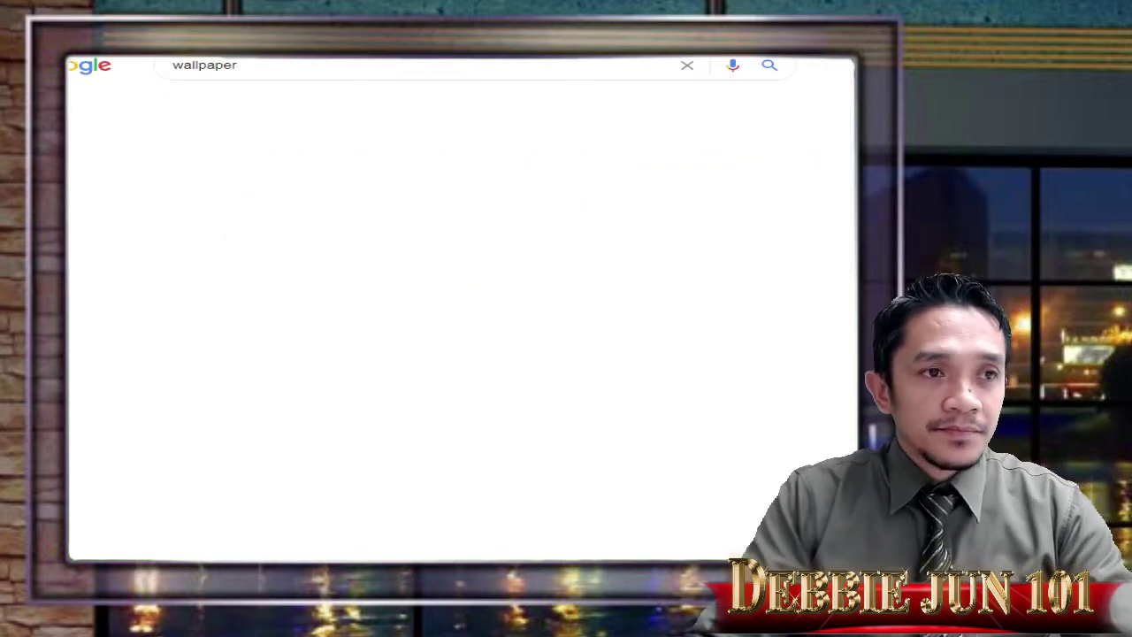
left_click(264, 104)
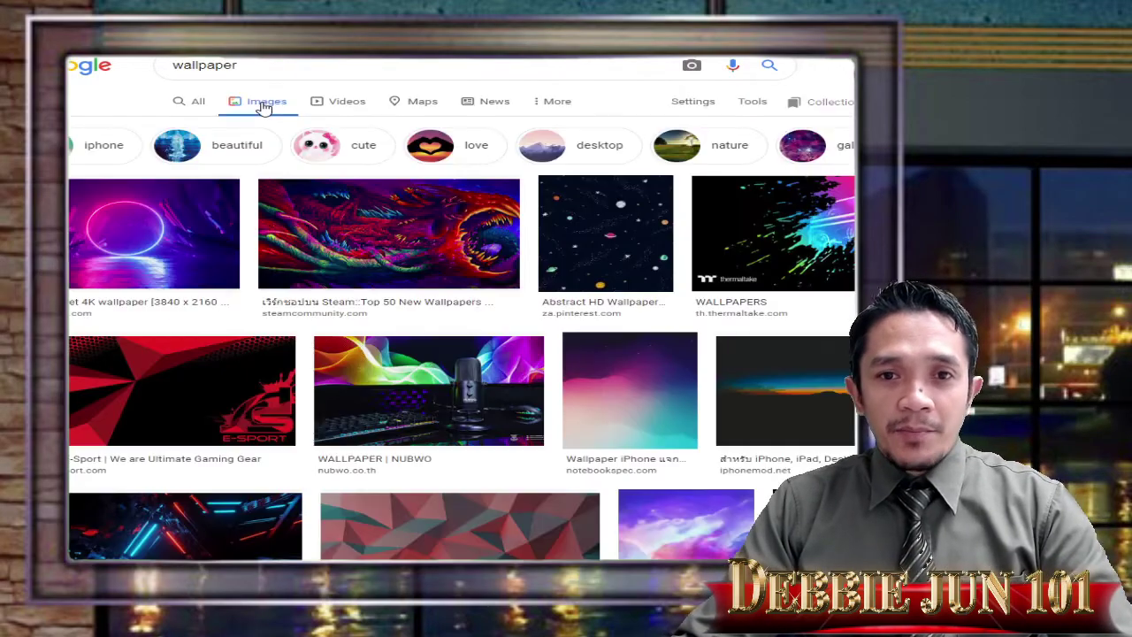
Find the dark teal patterned 1280 × 800 wallpaper among the image results and copy the image
scroll(502, 275, "down", 10)
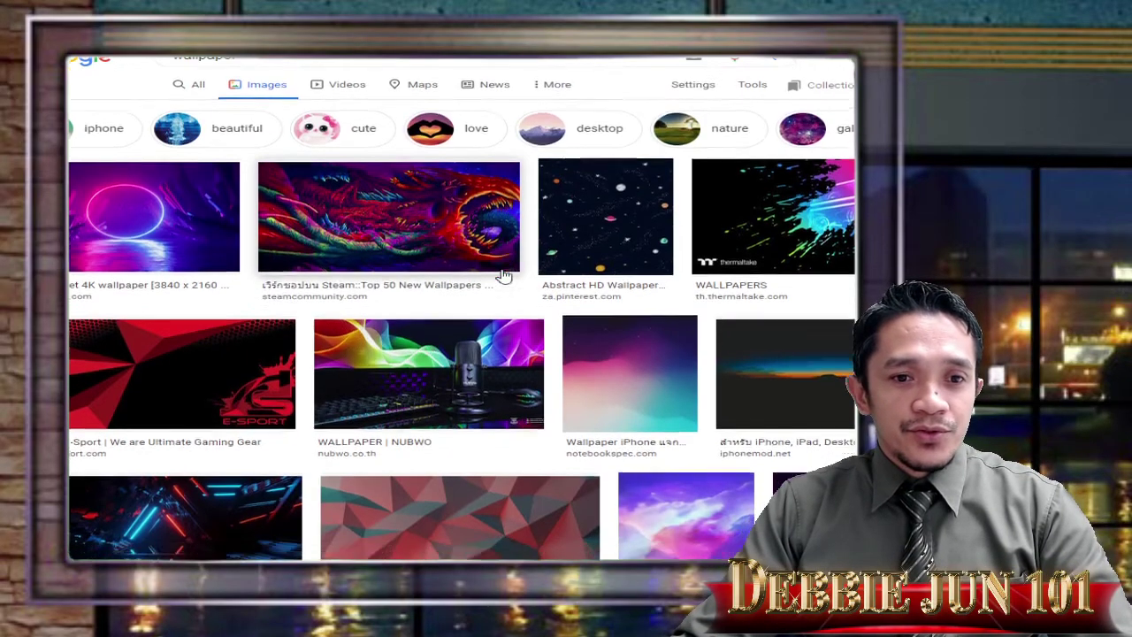
scroll(503, 275, "down", 15)
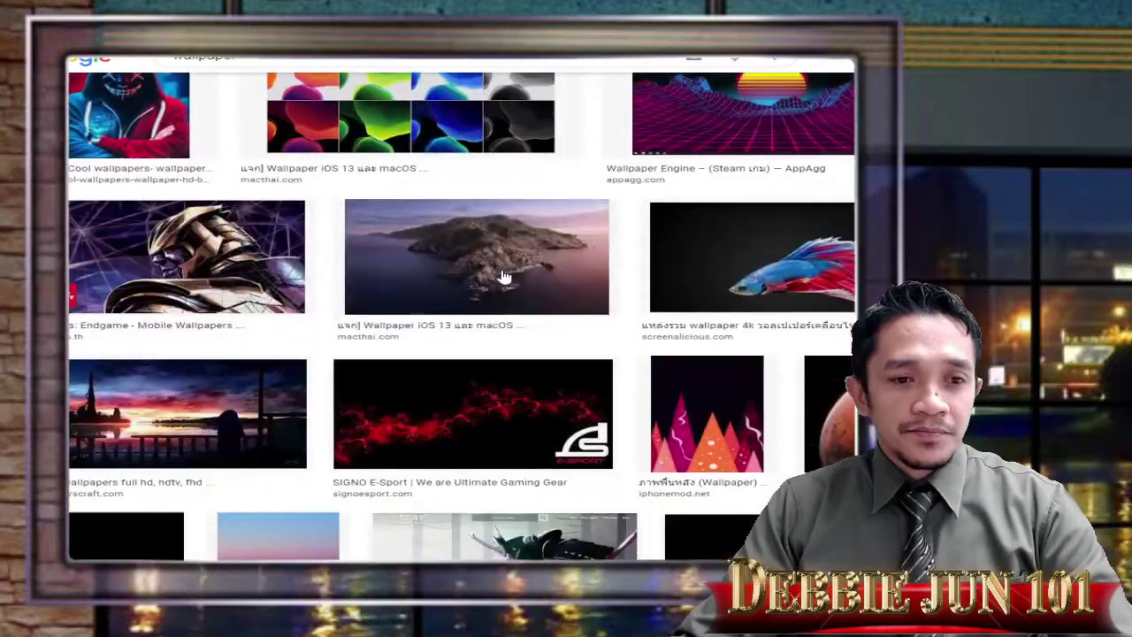
scroll(502, 277, "down", 15)
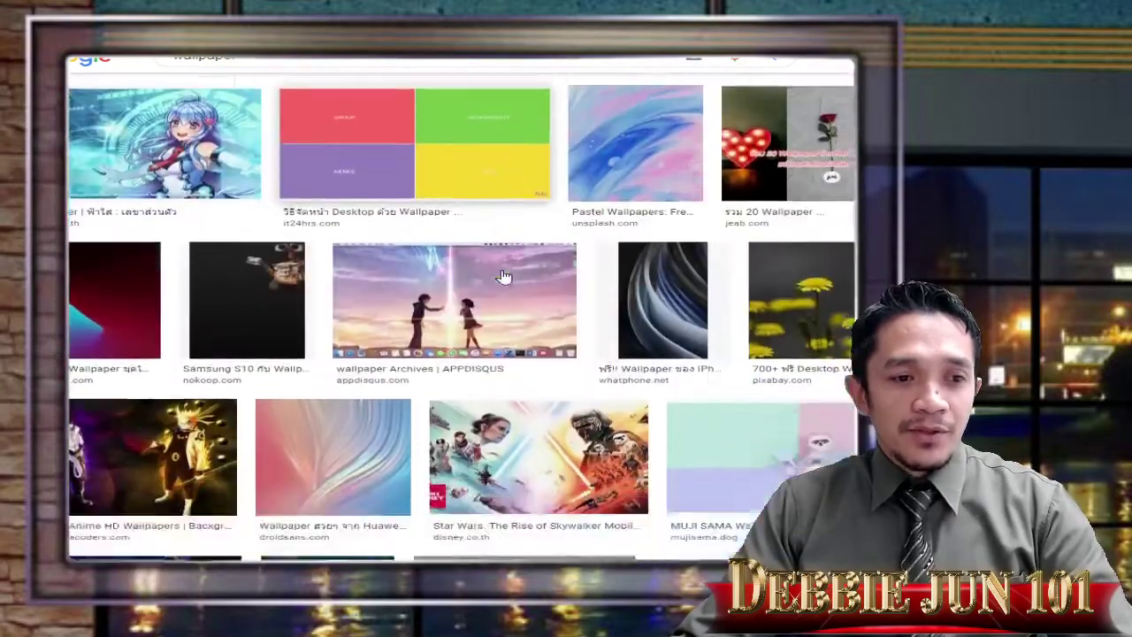
scroll(502, 277, "down", 5)
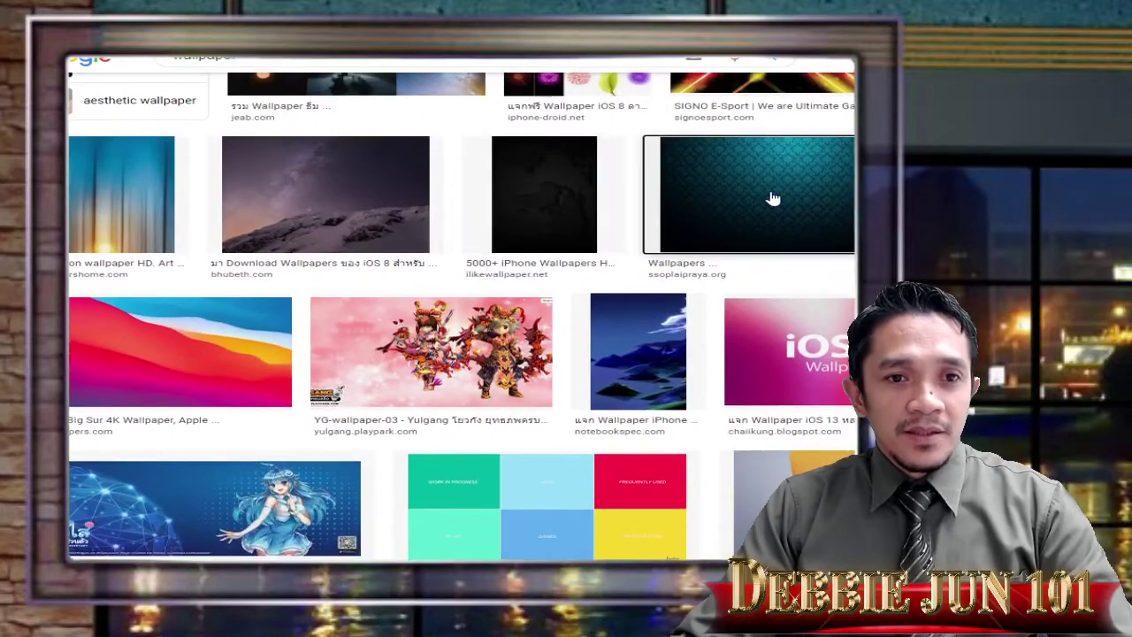
left_click(772, 198)
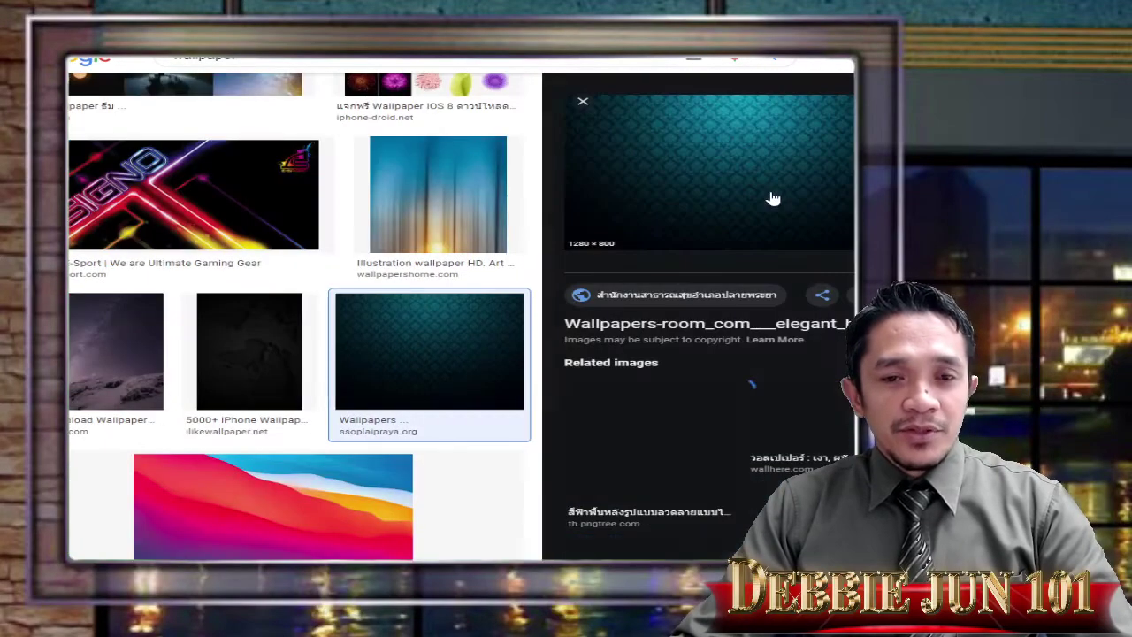
right_click(714, 147)
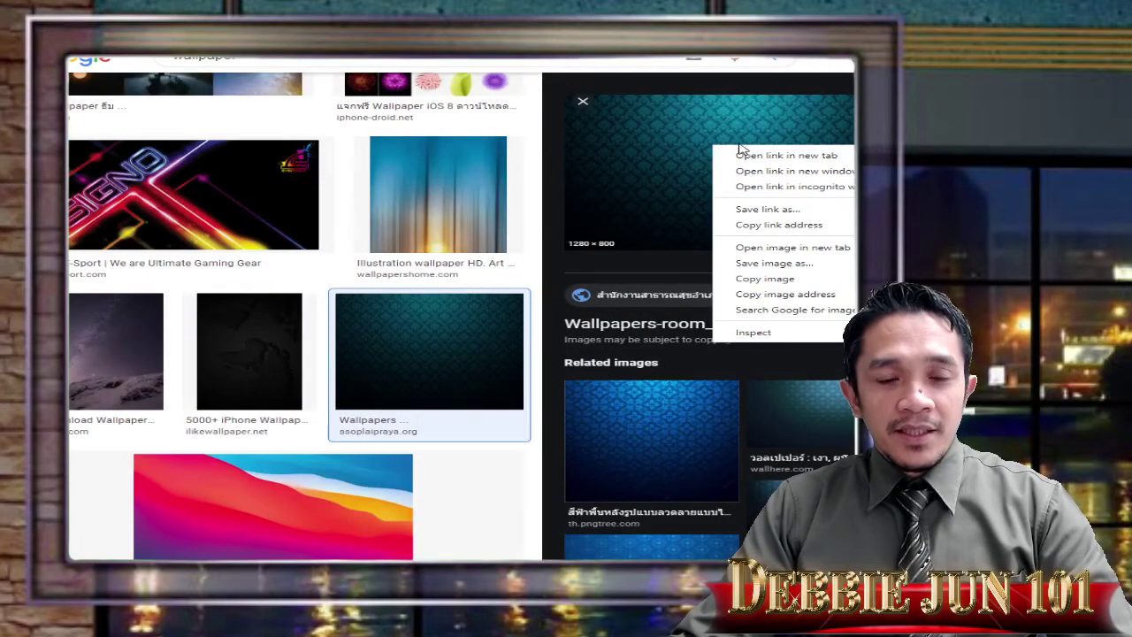
key("Escape")
scroll(677, 265, "down", 5)
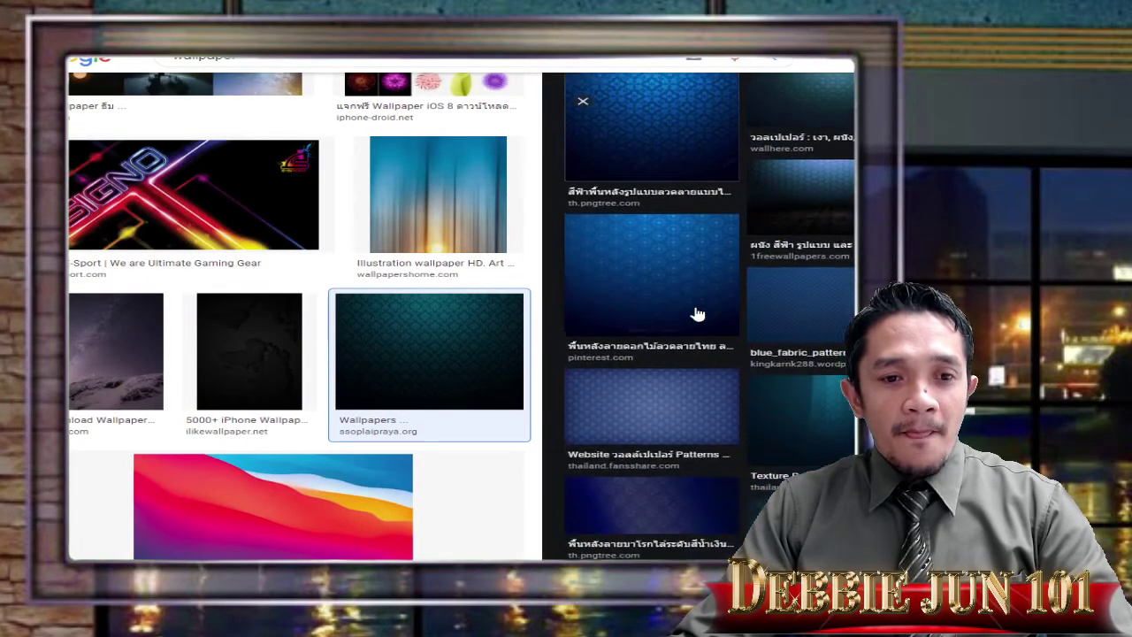
scroll(698, 313, "up", 5)
right_click(719, 168)
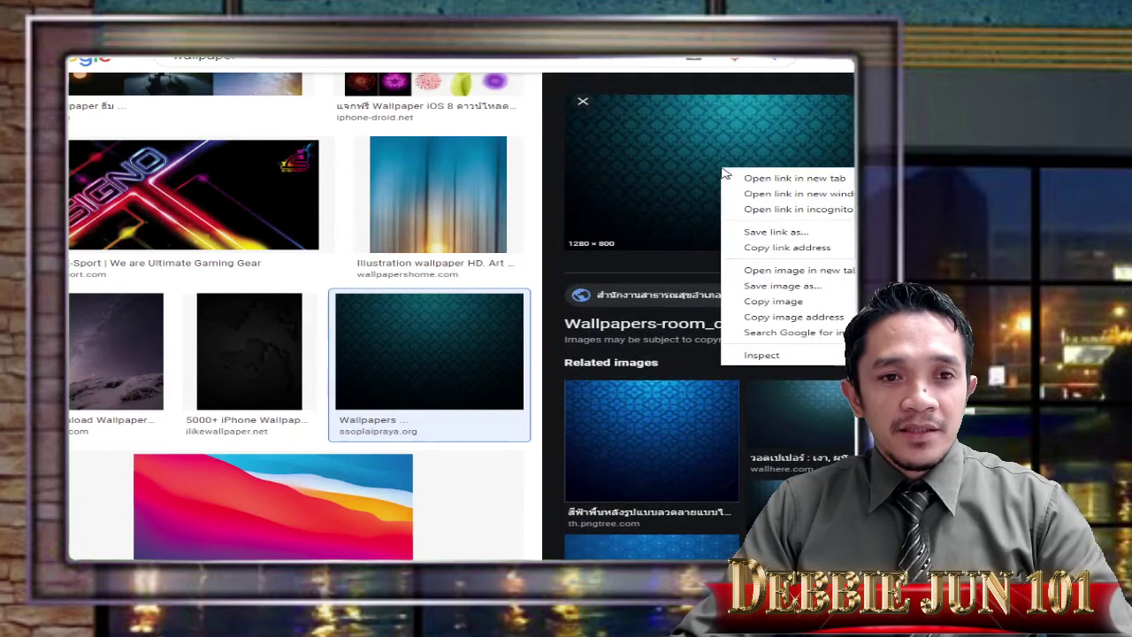
left_click(773, 301)
Switch to Word and paste the copied wallpaper picture into the "Design" text box, keeping source formatting
key("alt+Tab")
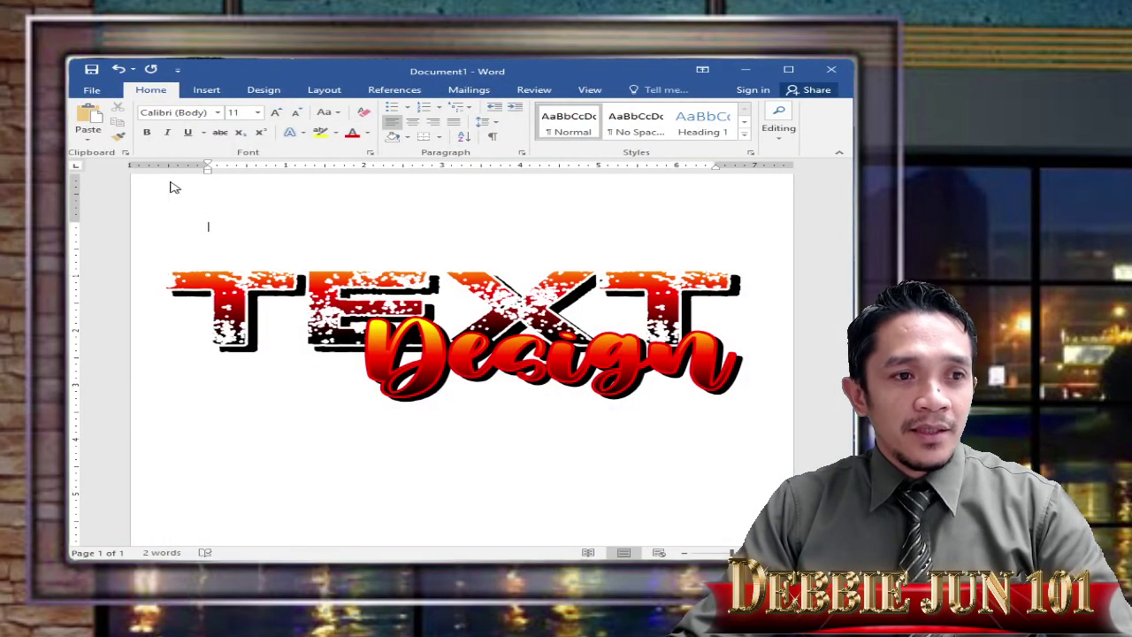
right_click(367, 502)
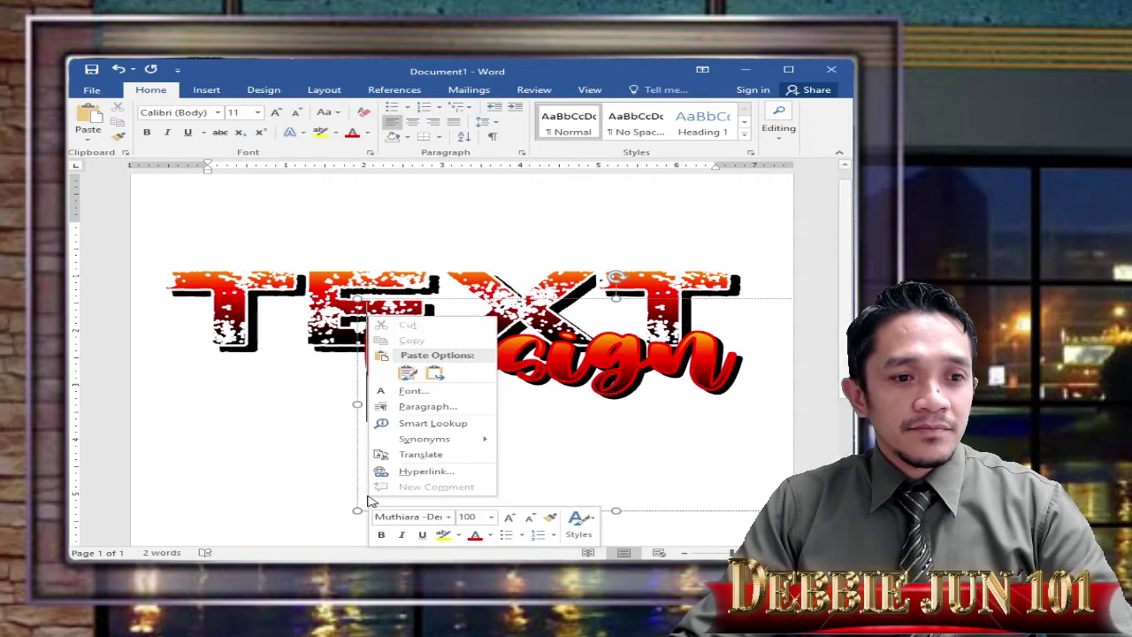
left_click(405, 374)
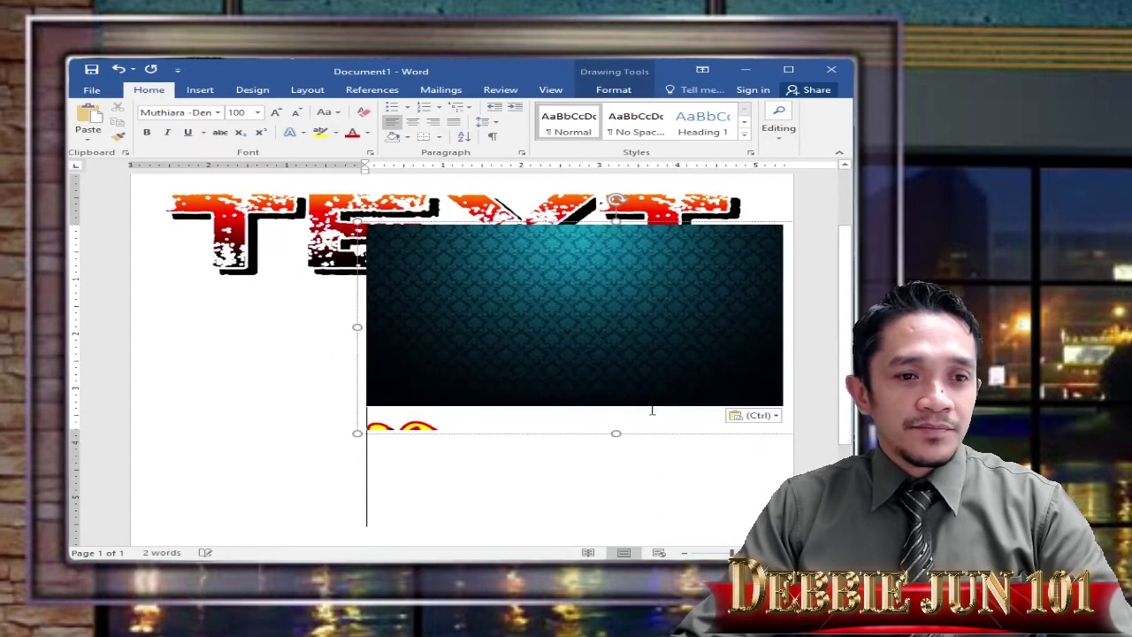
Check the format settings and available arrangement commands of the pasted wallpaper picture
right_click(520, 290)
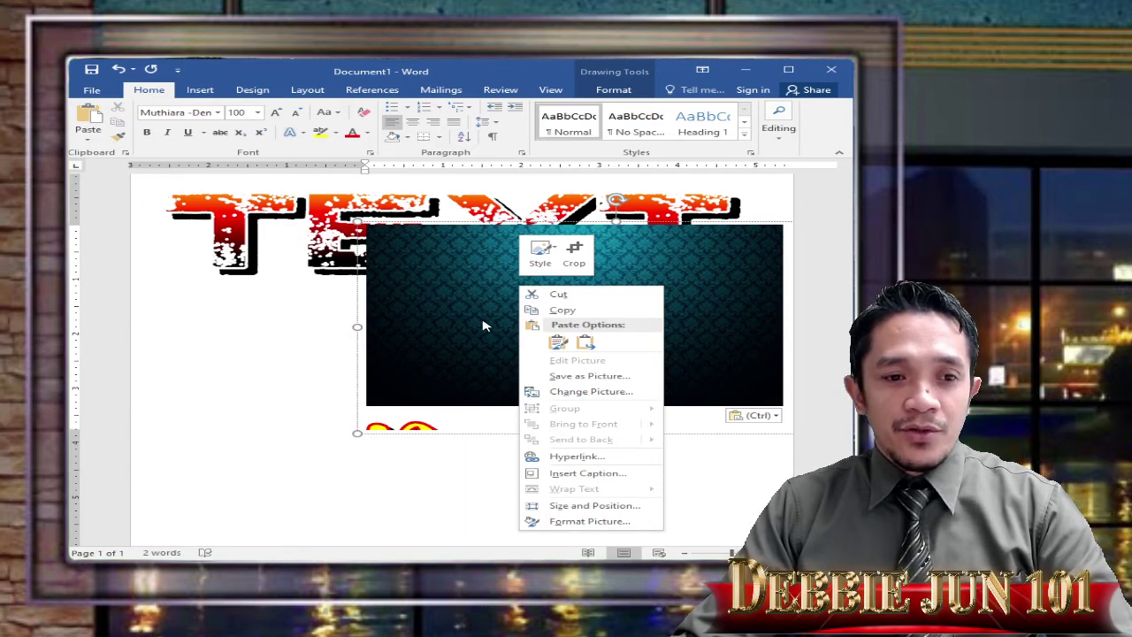
left_click(622, 522)
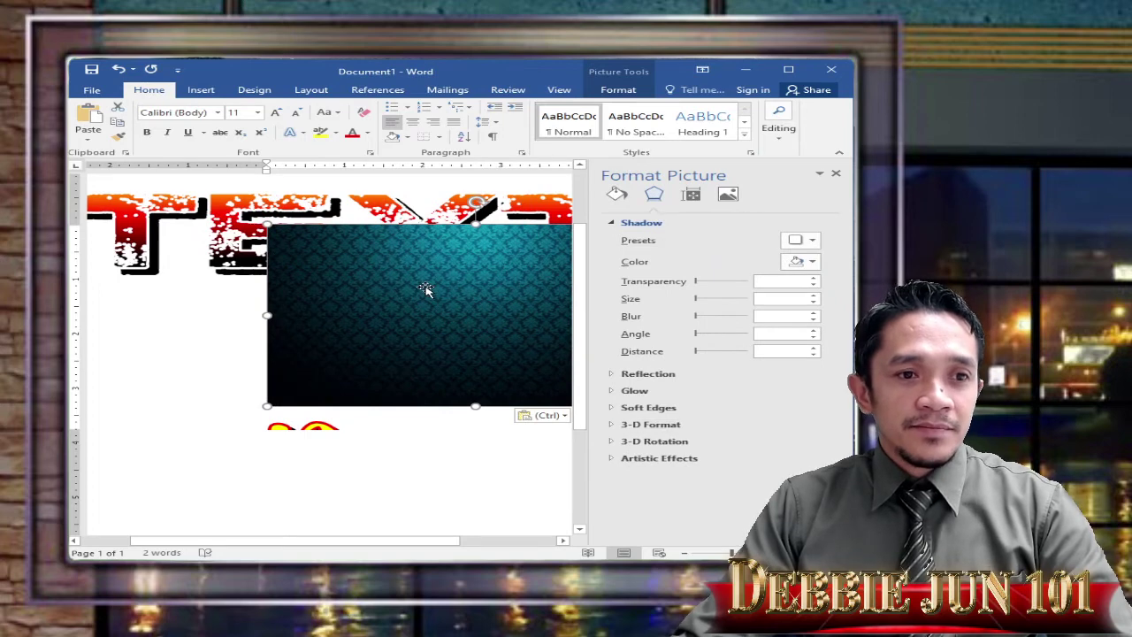
left_click(836, 173)
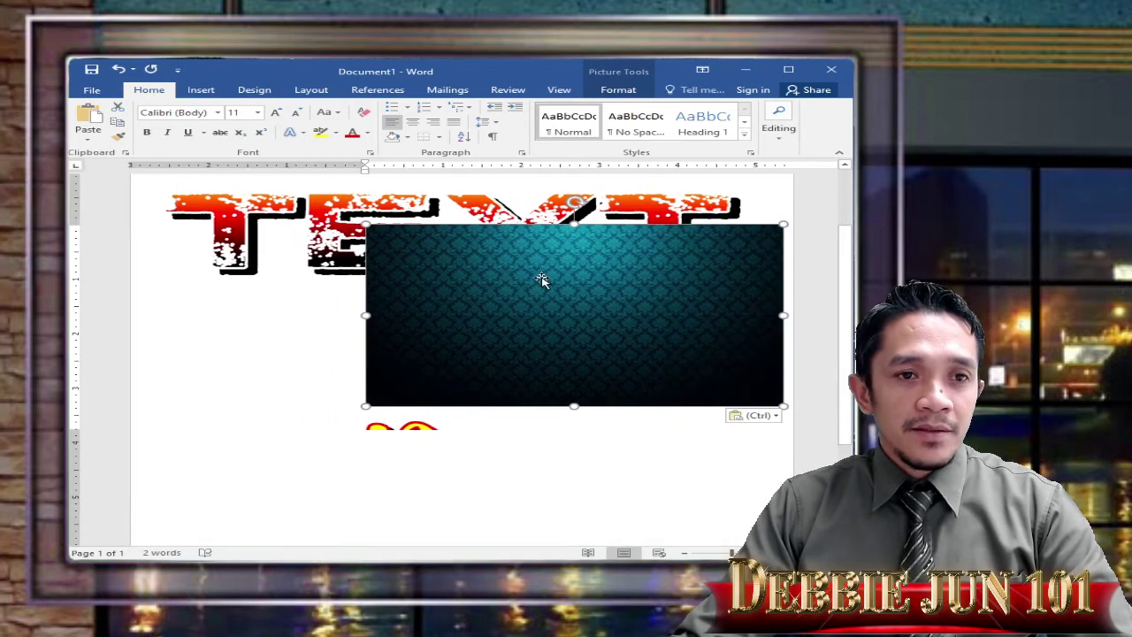
right_click(542, 277)
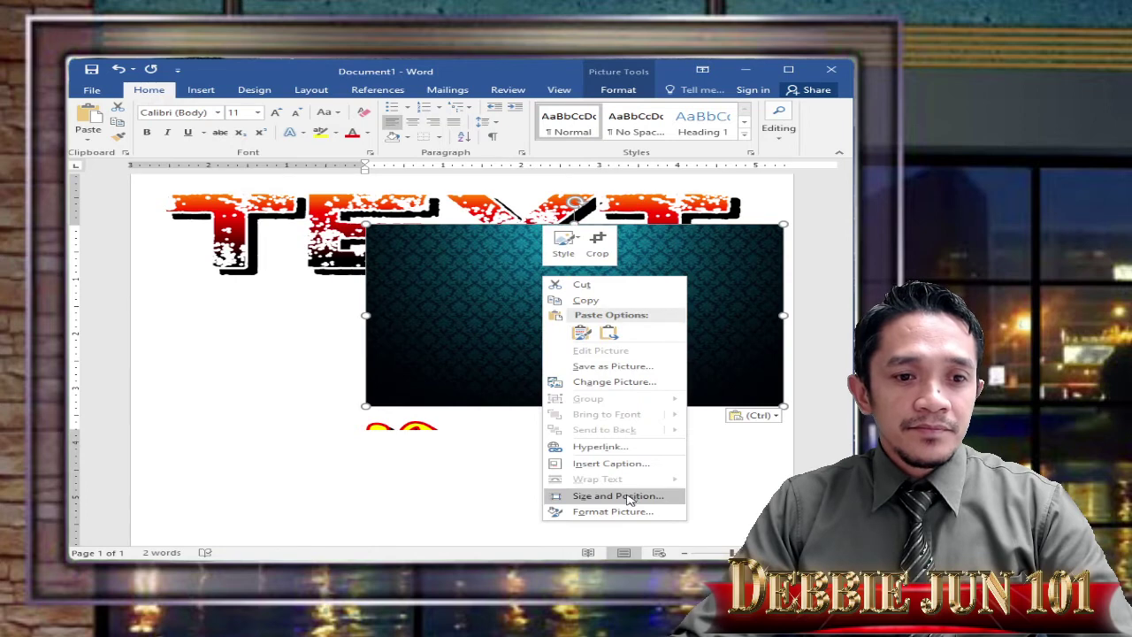
left_click(443, 331)
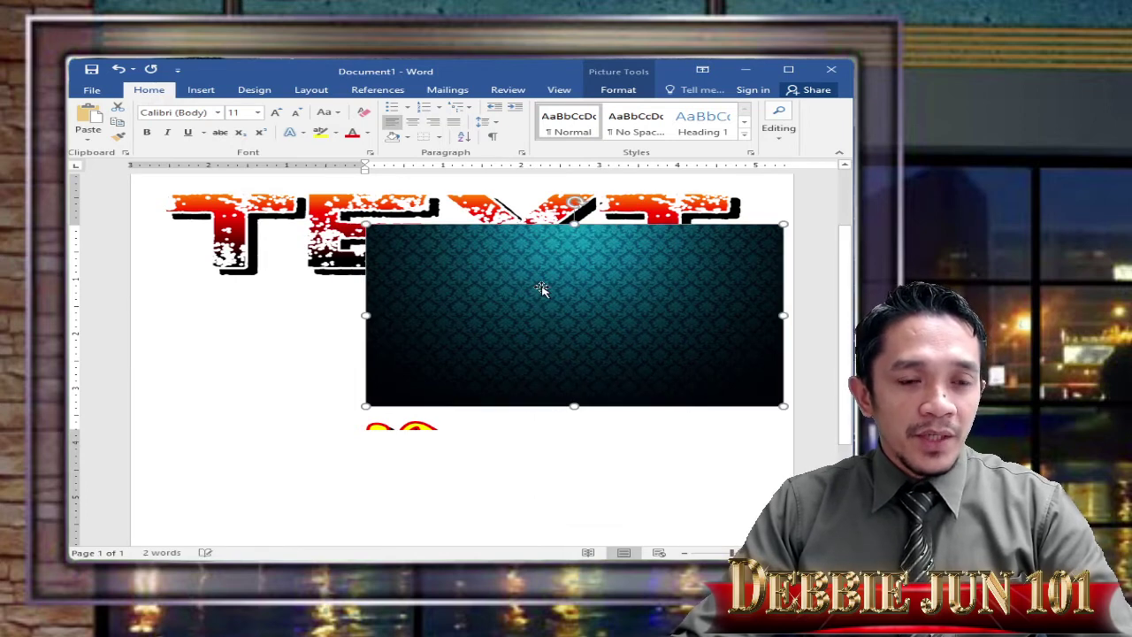
Review the wallpaper picture's text wrapping styles and try to move the picture lower within the page
right_click(503, 284)
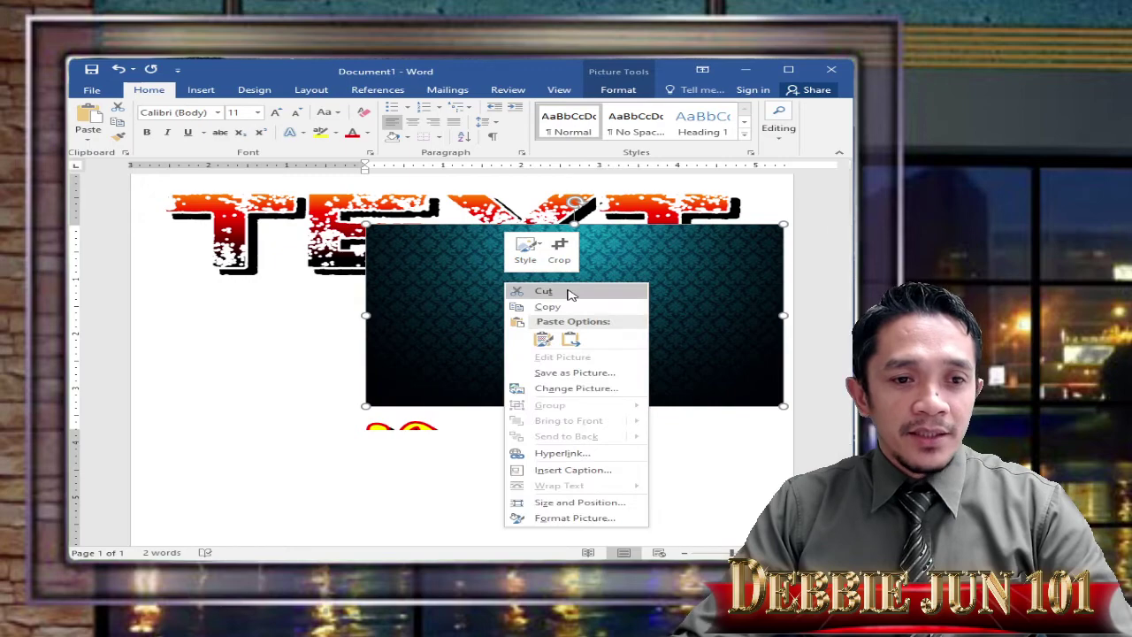
left_click(597, 502)
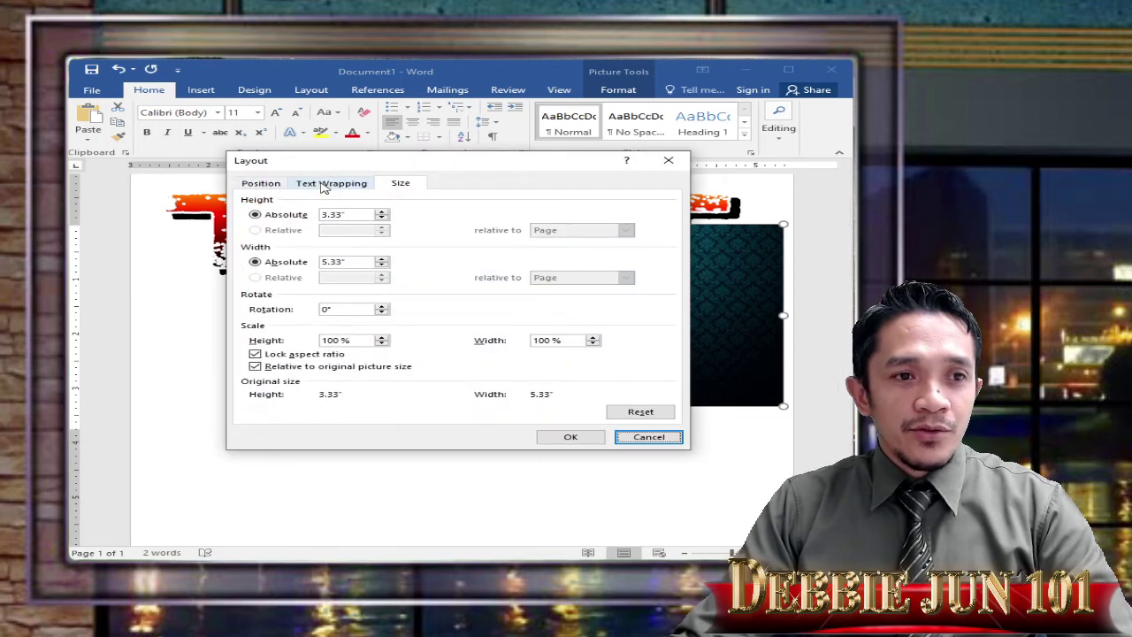
left_click(325, 184)
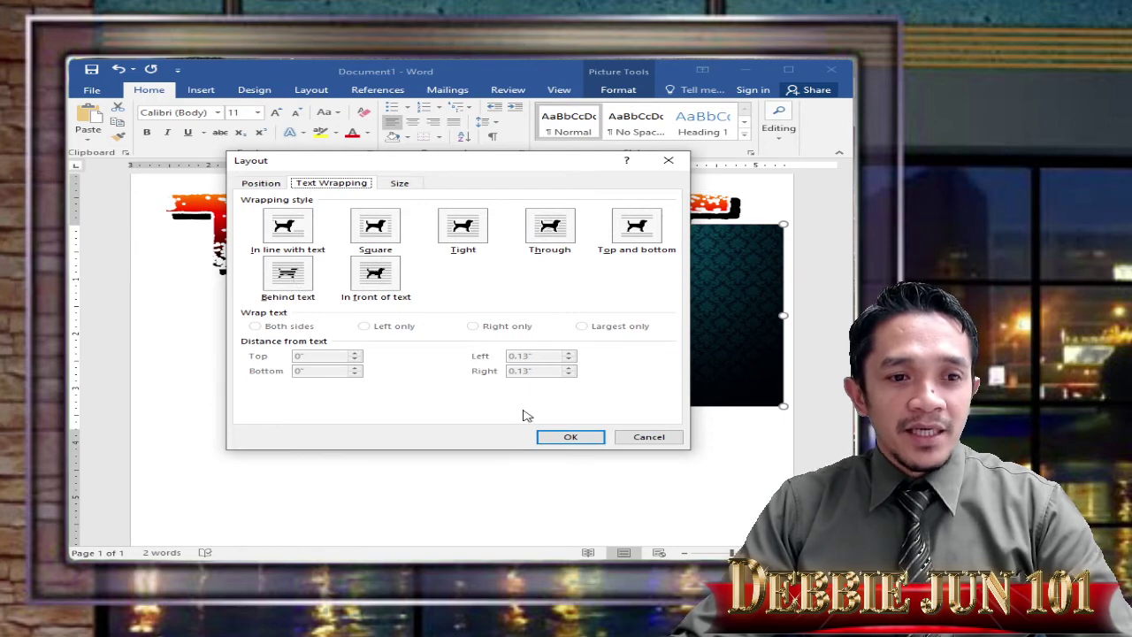
left_click(570, 437)
left_click_drag(657, 306, 577, 347)
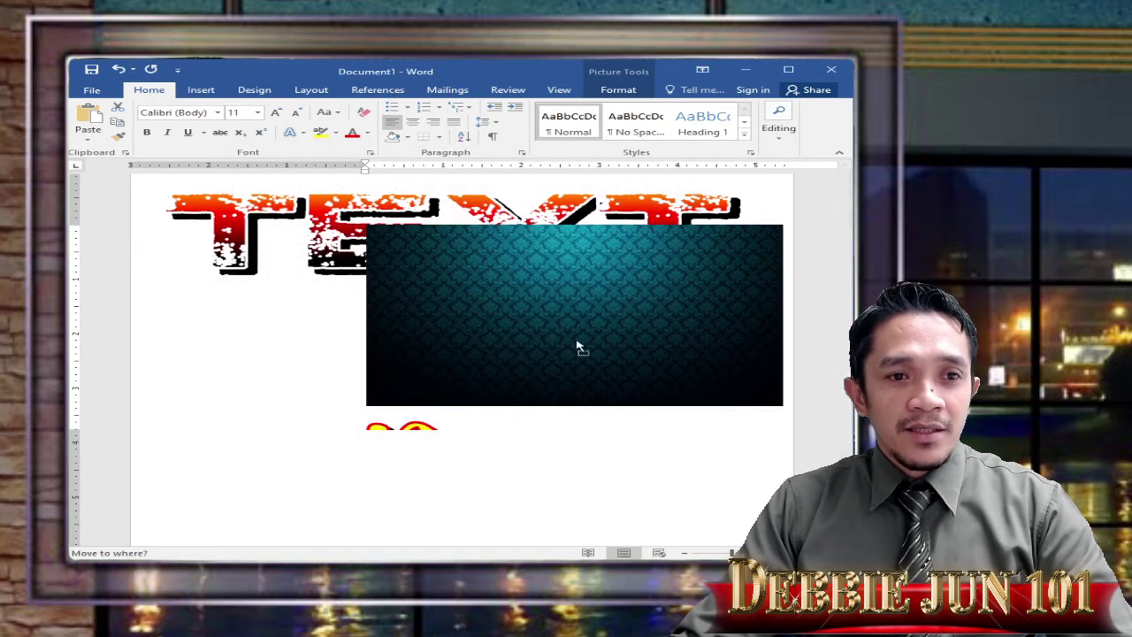
Recheck the position and text wrapping settings of the wallpaper picture for a way to place it behind the text
right_click(576, 281)
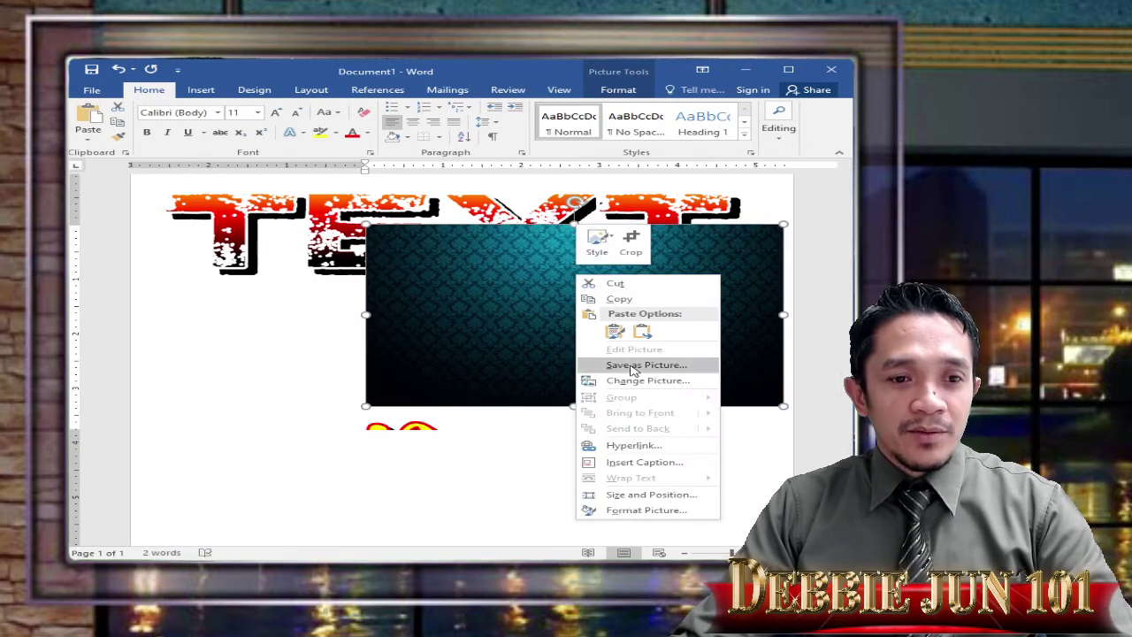
left_click(652, 494)
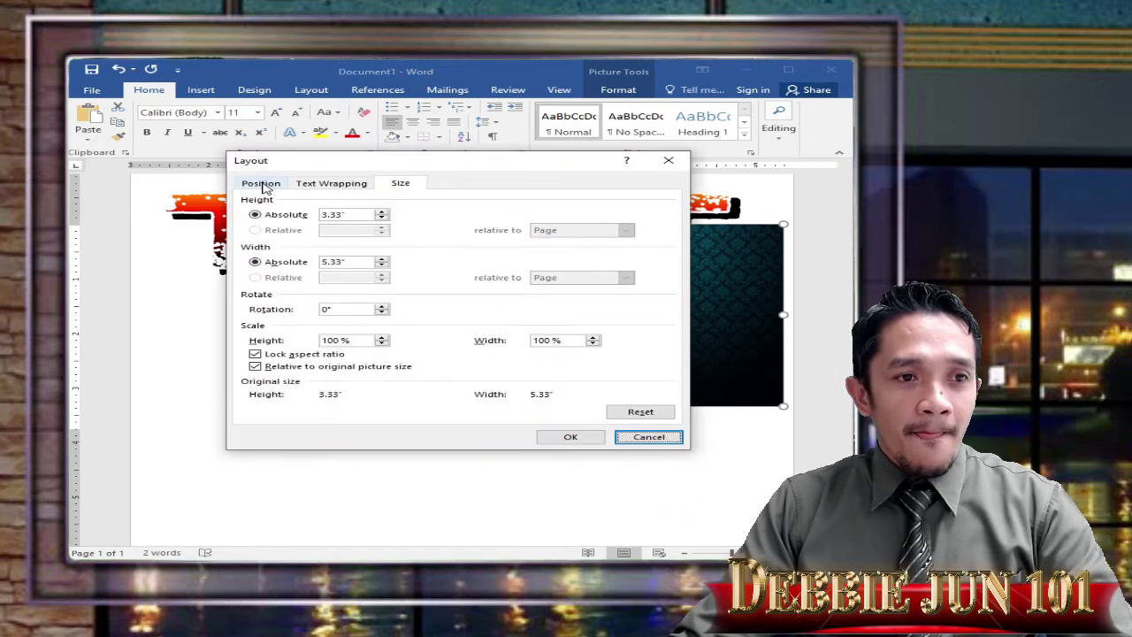
left_click(265, 183)
left_click(329, 184)
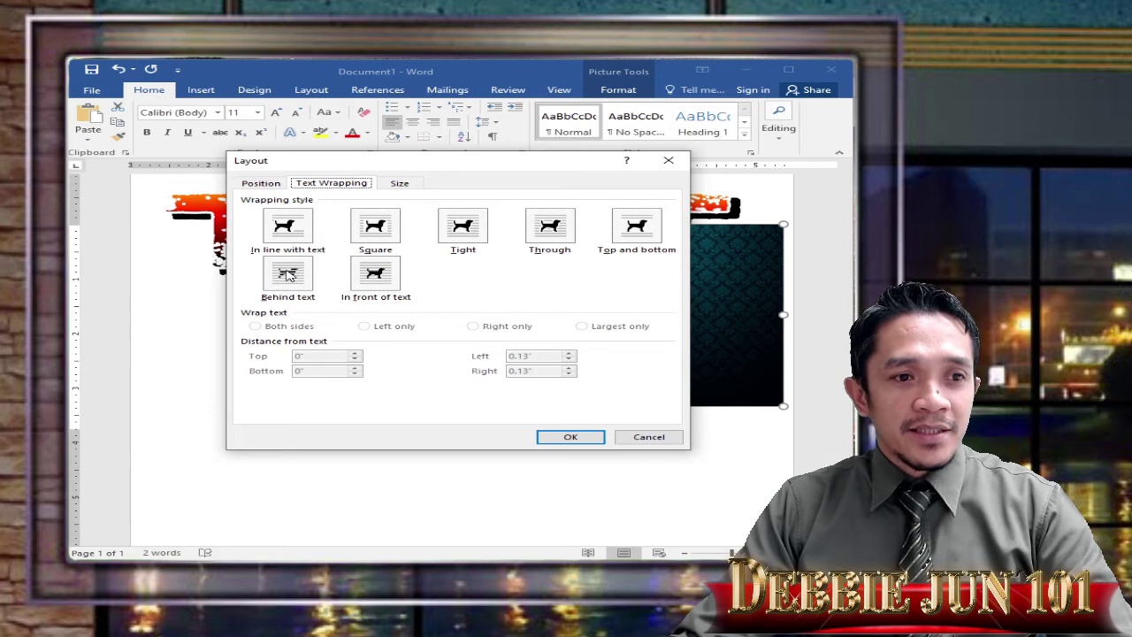
left_click(582, 440)
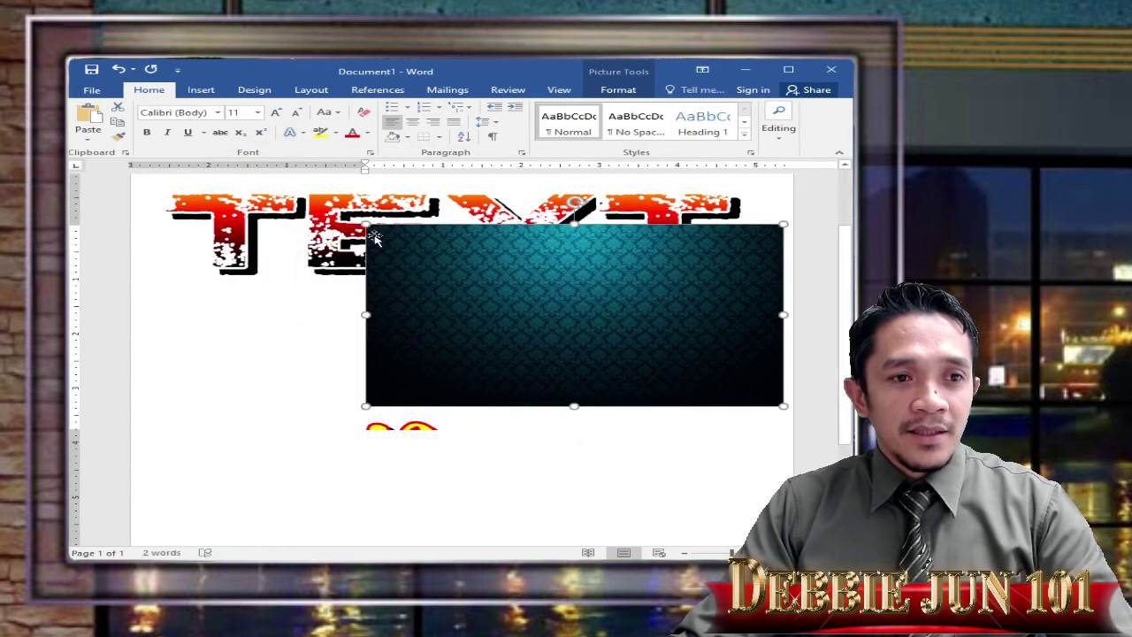
right_click(433, 261)
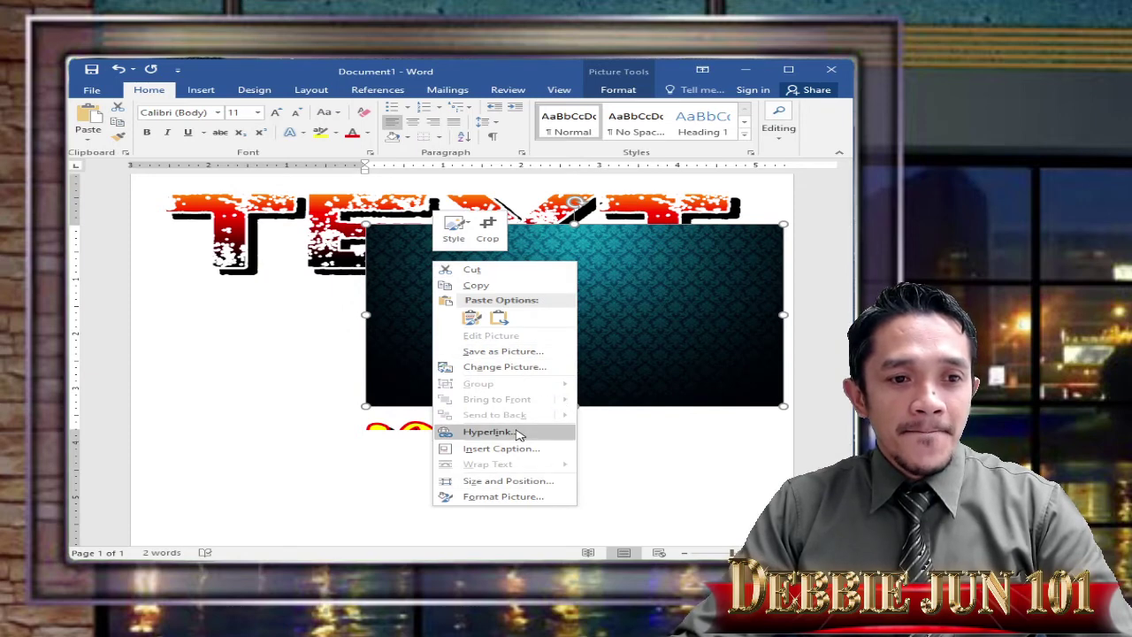
left_click(404, 268)
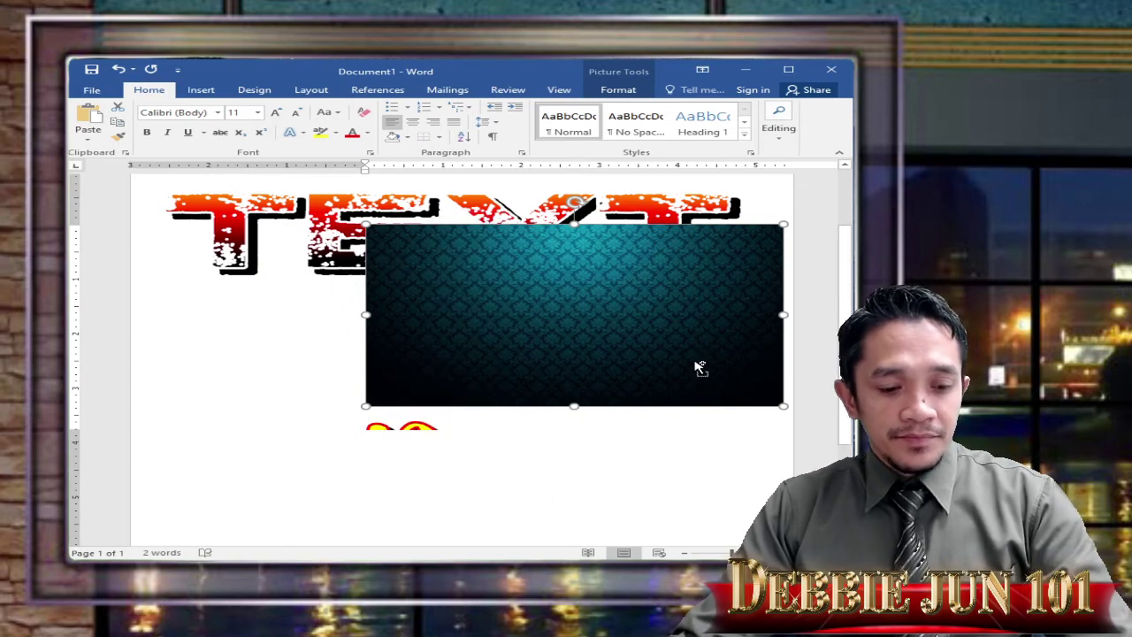
Remove the wallpaper picture from the "Design" text box and deselect the box
left_click(422, 311)
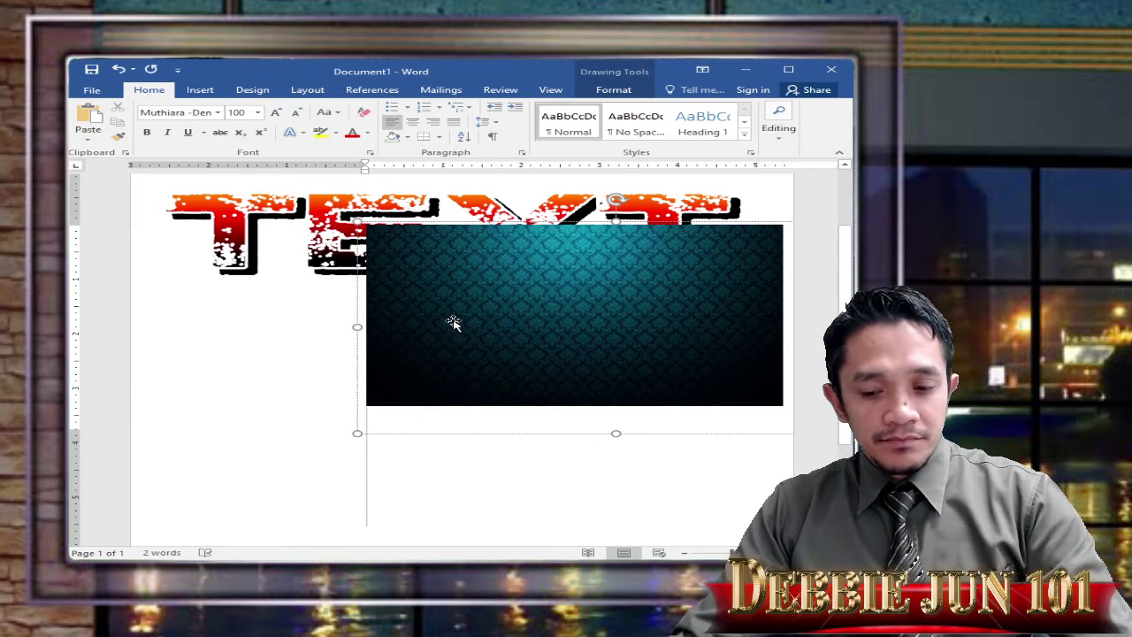
left_click(428, 323)
key("Delete")
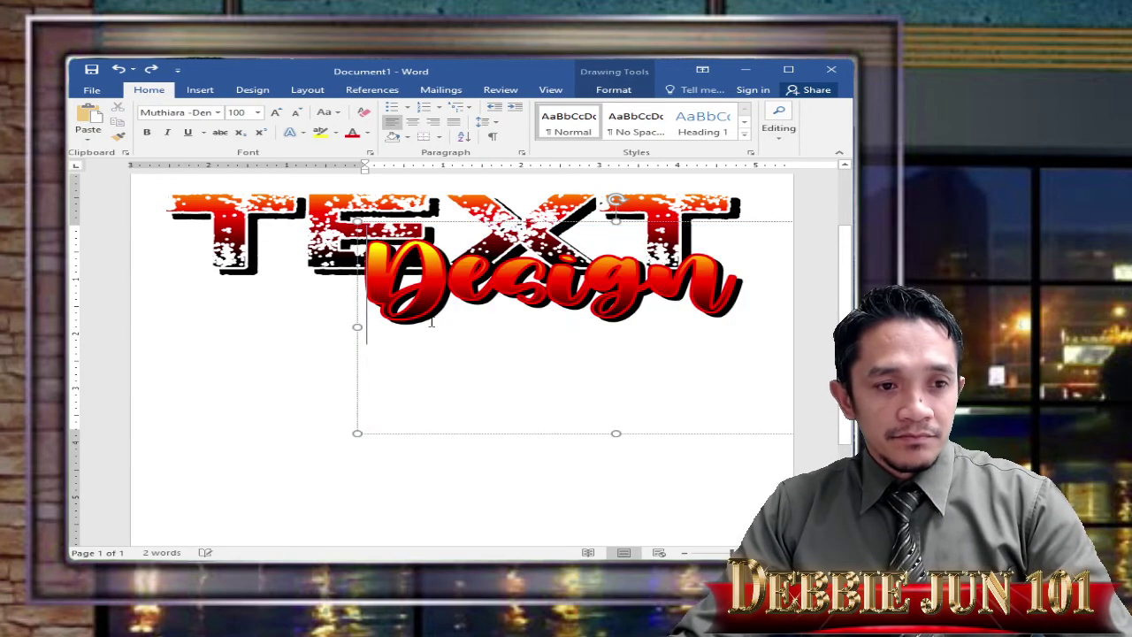
left_click(434, 478)
scroll(721, 422, "up", 1)
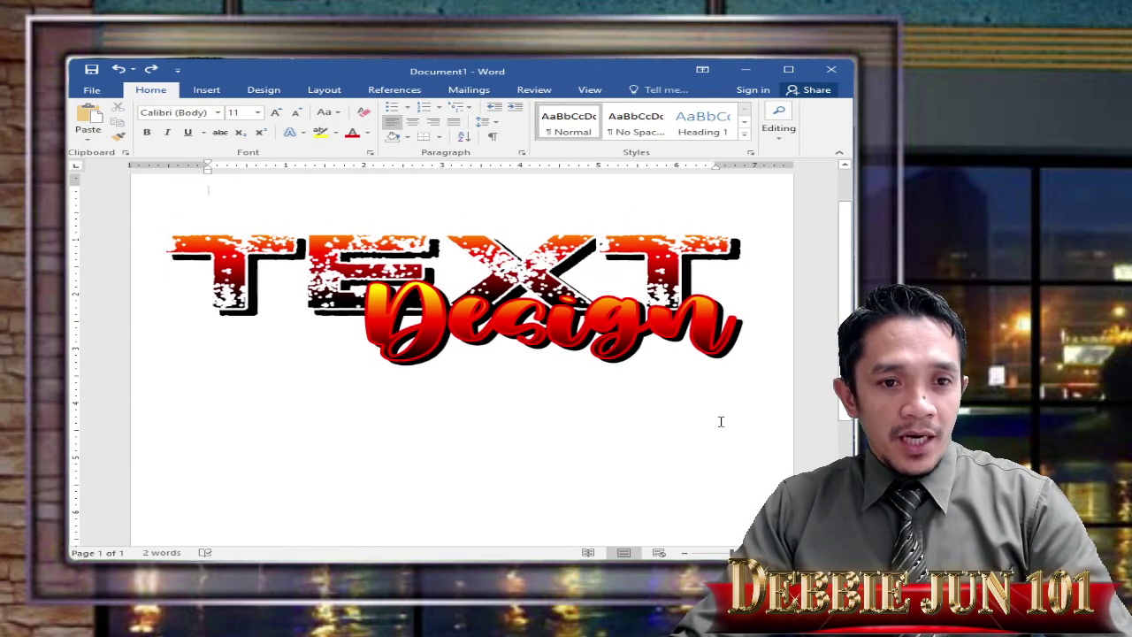
scroll(539, 501, "down", 3)
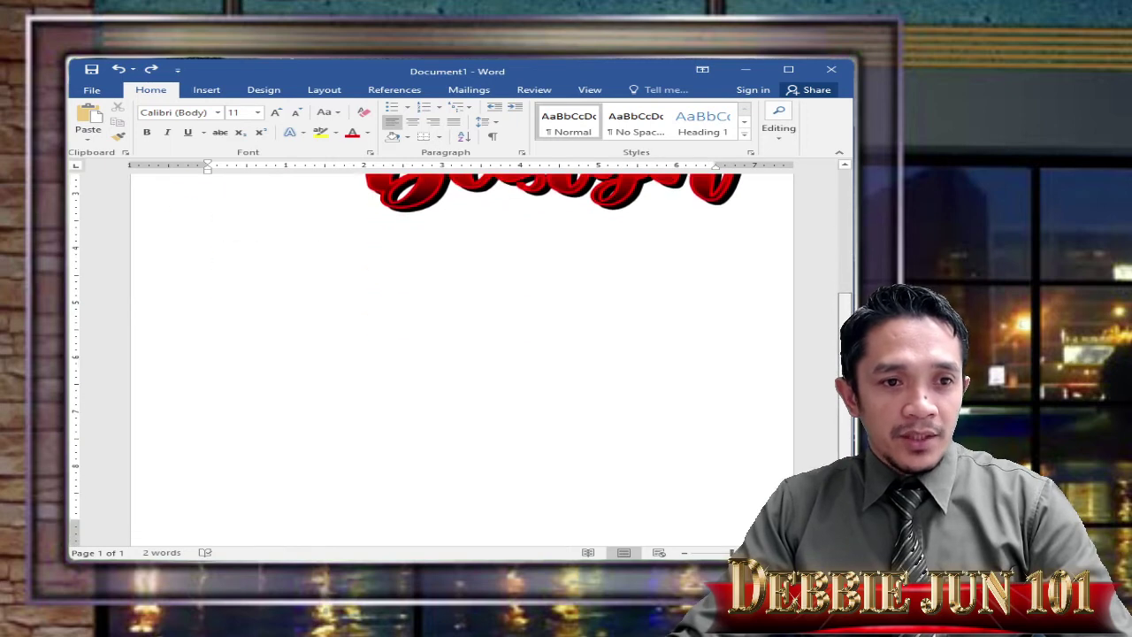
scroll(309, 433, "up", 3)
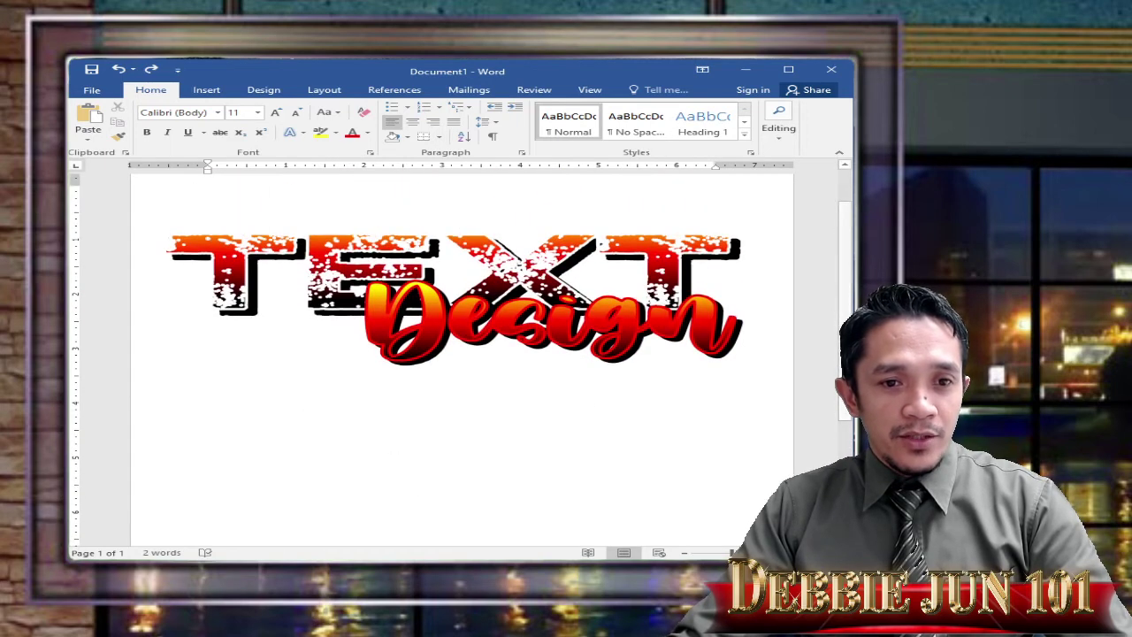
scroll(655, 501, "down", 3)
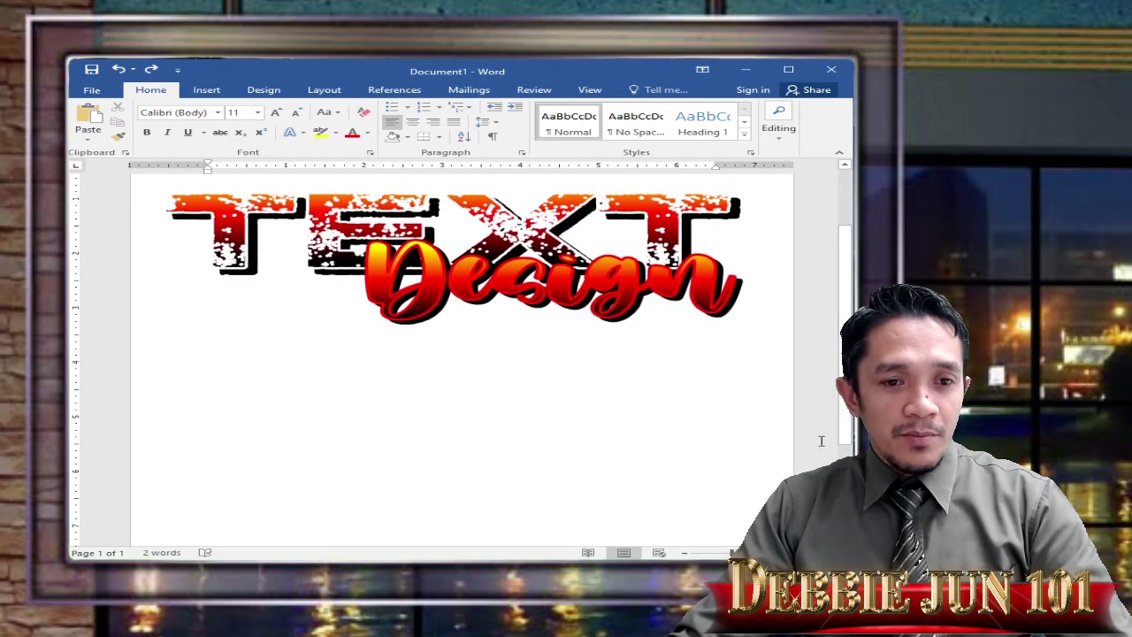
scroll(662, 364, "down", 1)
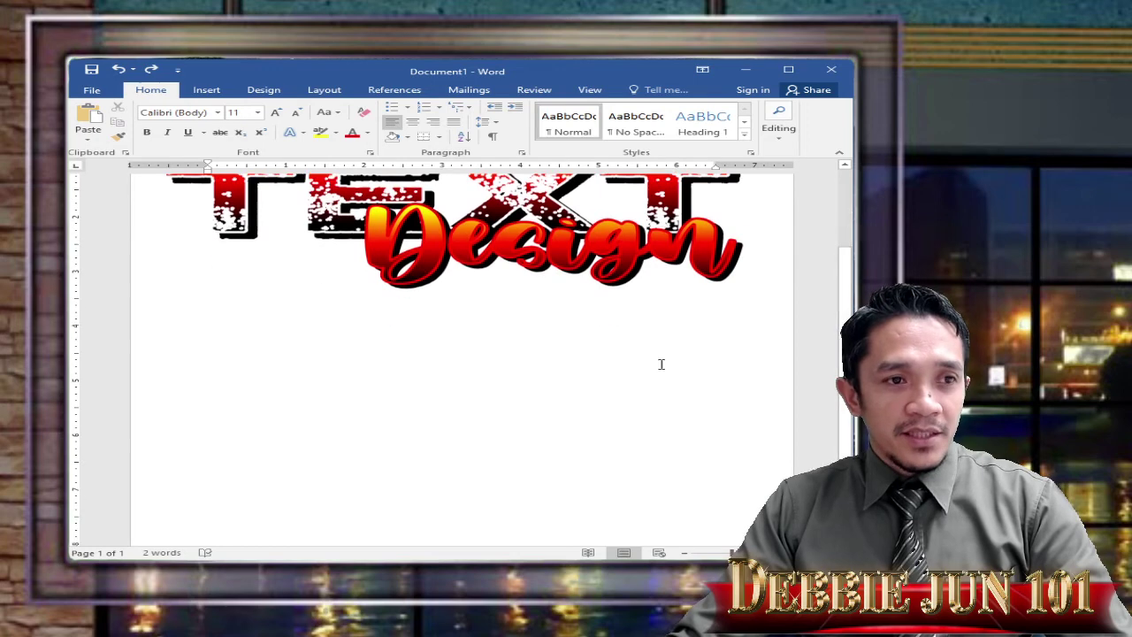
right_click(206, 511)
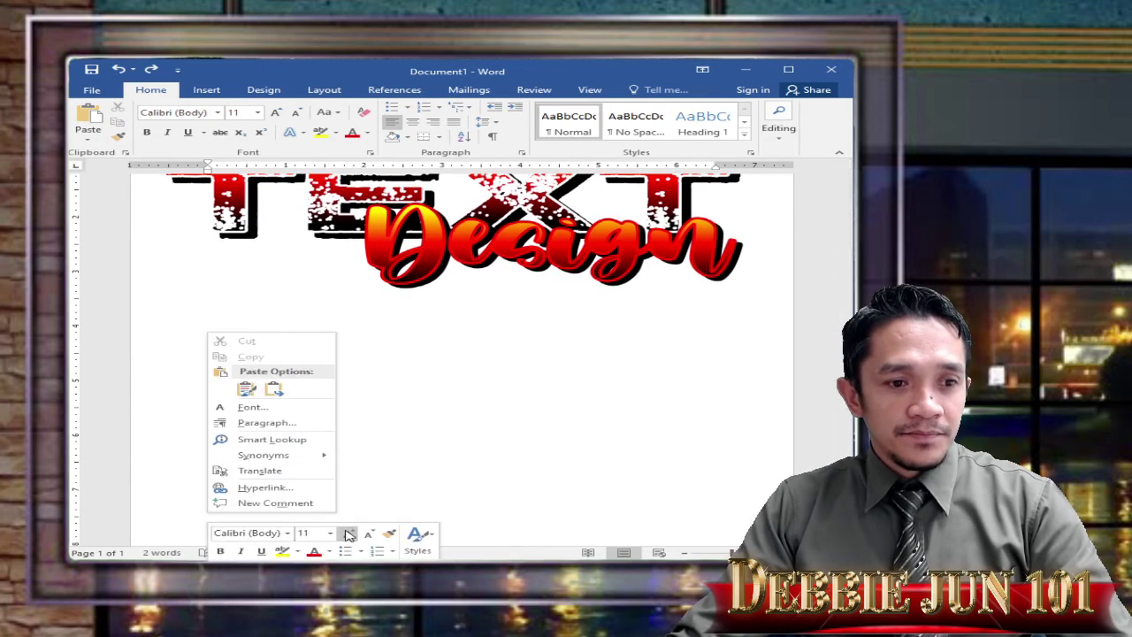
scroll(529, 437, "up", 5)
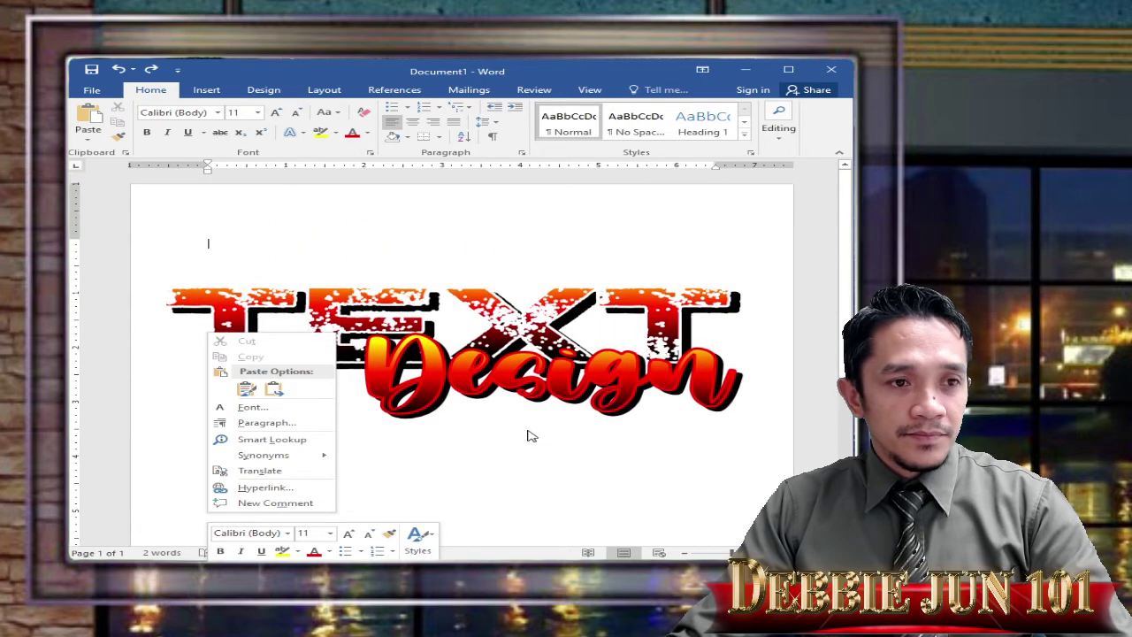
left_click(205, 202)
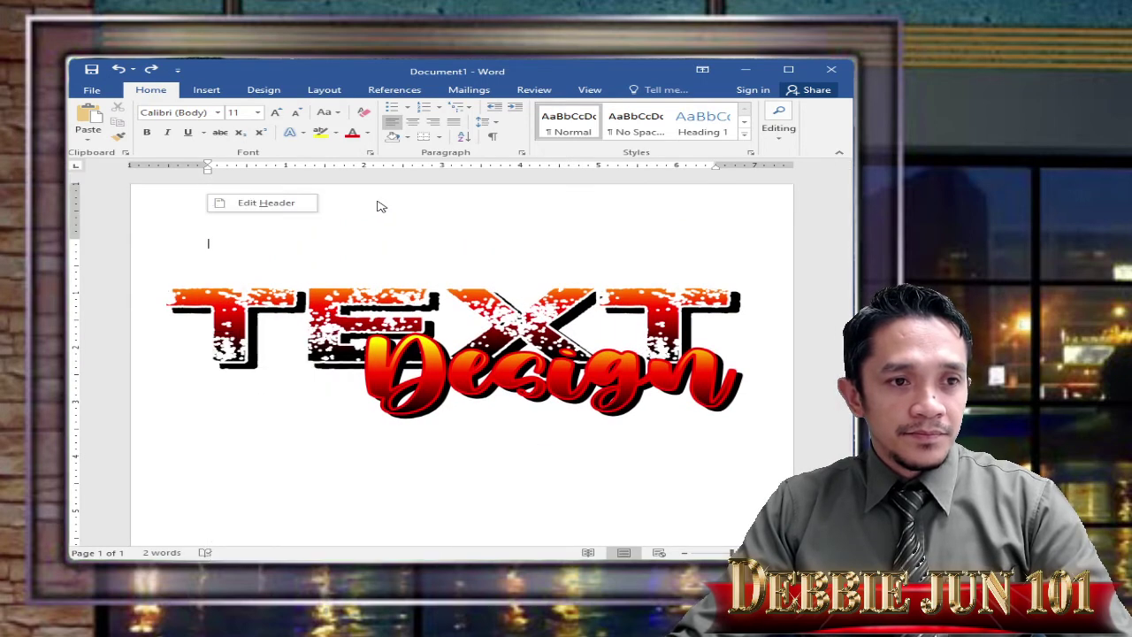
Insert several empty lines above the "TEXT Design" title to shift the text boxes lower on the page
scroll(297, 470, "down", 1)
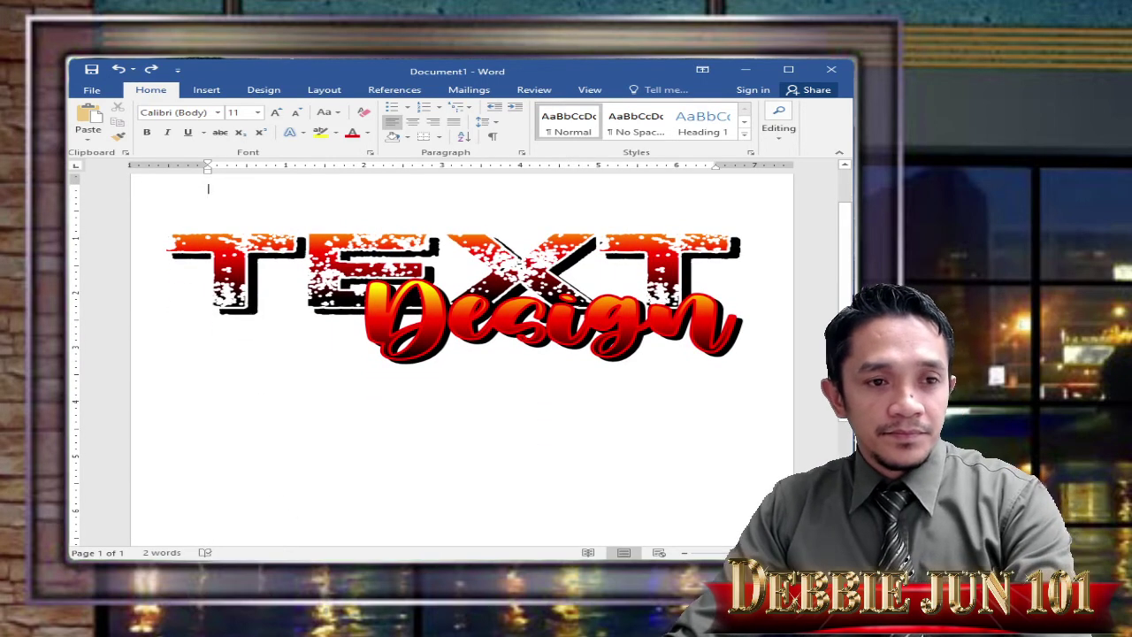
key("Return")
key("Return")
key("Return")
key("Return")
key("Return")
key("Return")
key("Return")
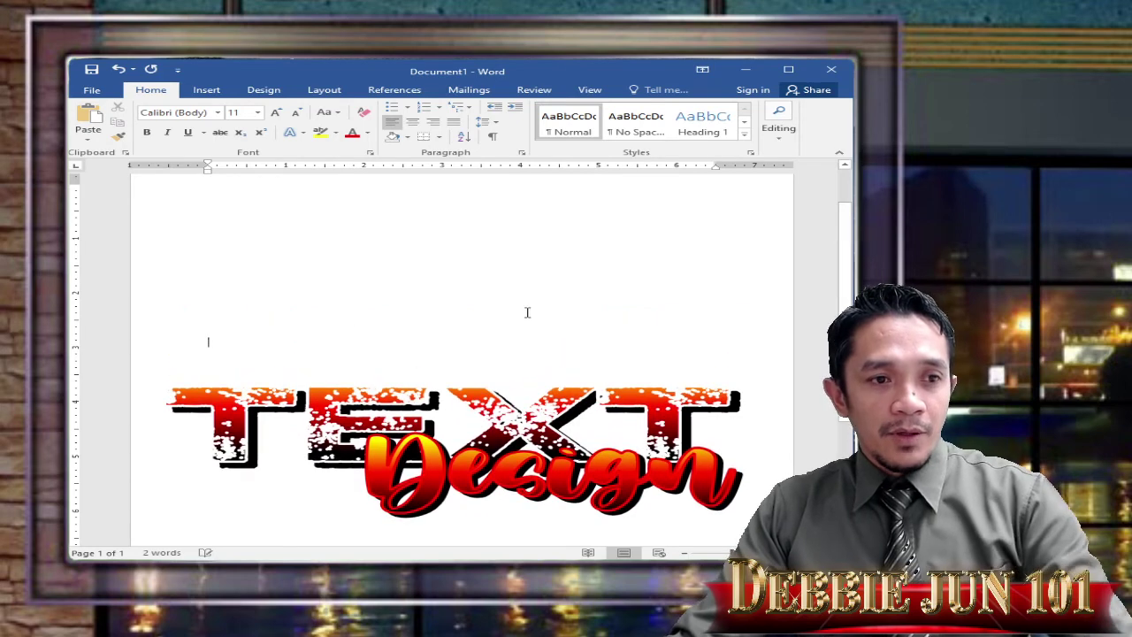
Paste the wallpaper picture on an empty line above the title and set its text wrapping to Behind Text
scroll(223, 216, "up", 1)
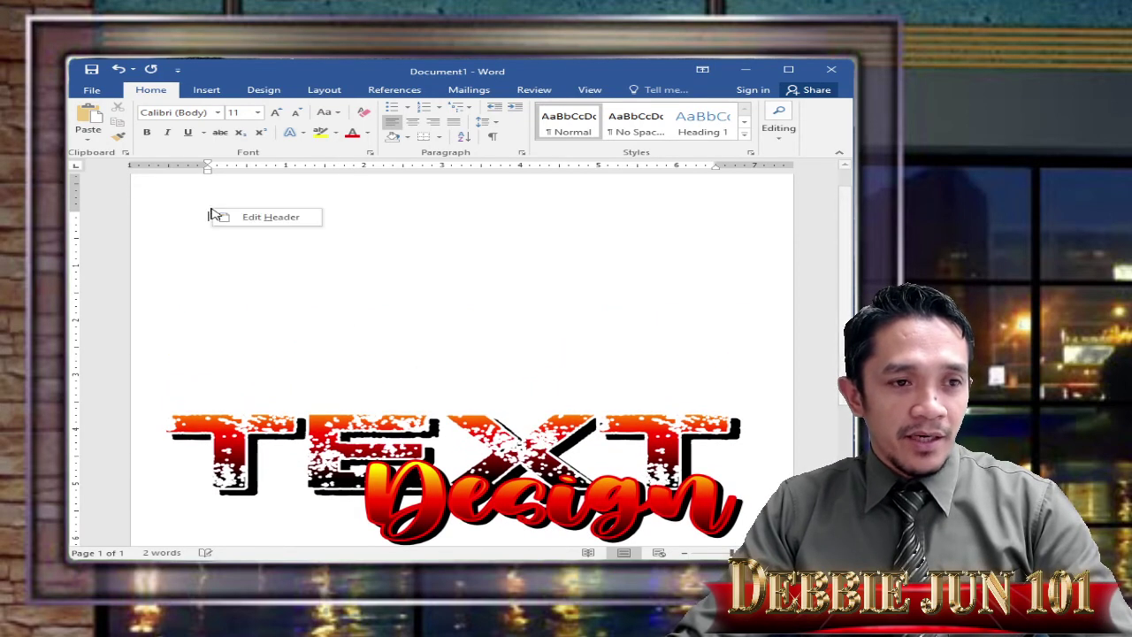
right_click(219, 254)
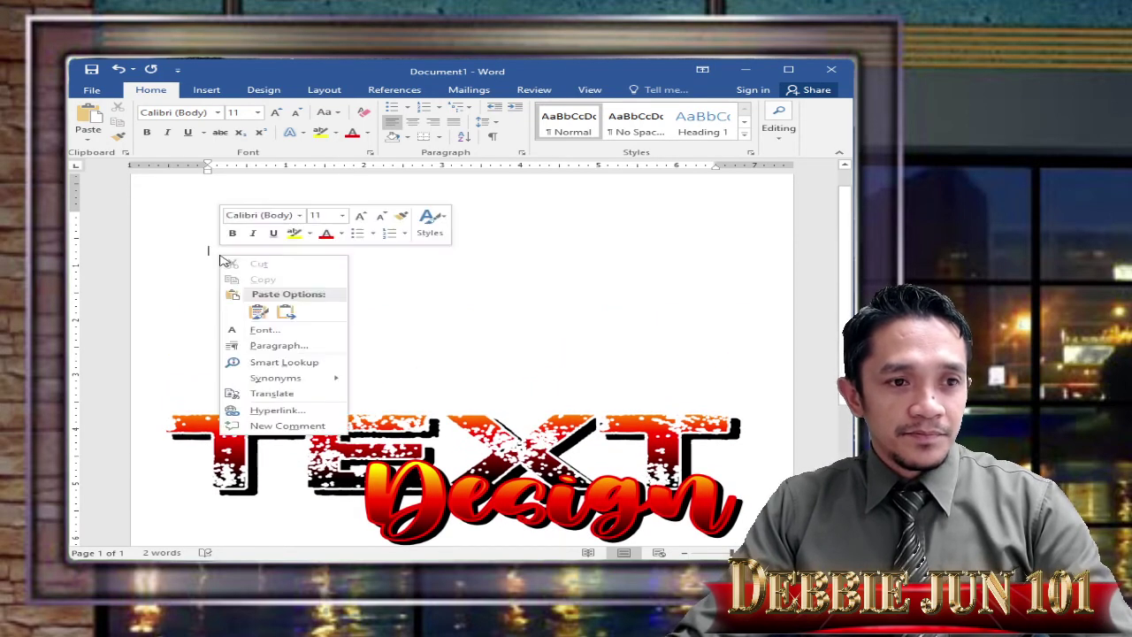
left_click(285, 312)
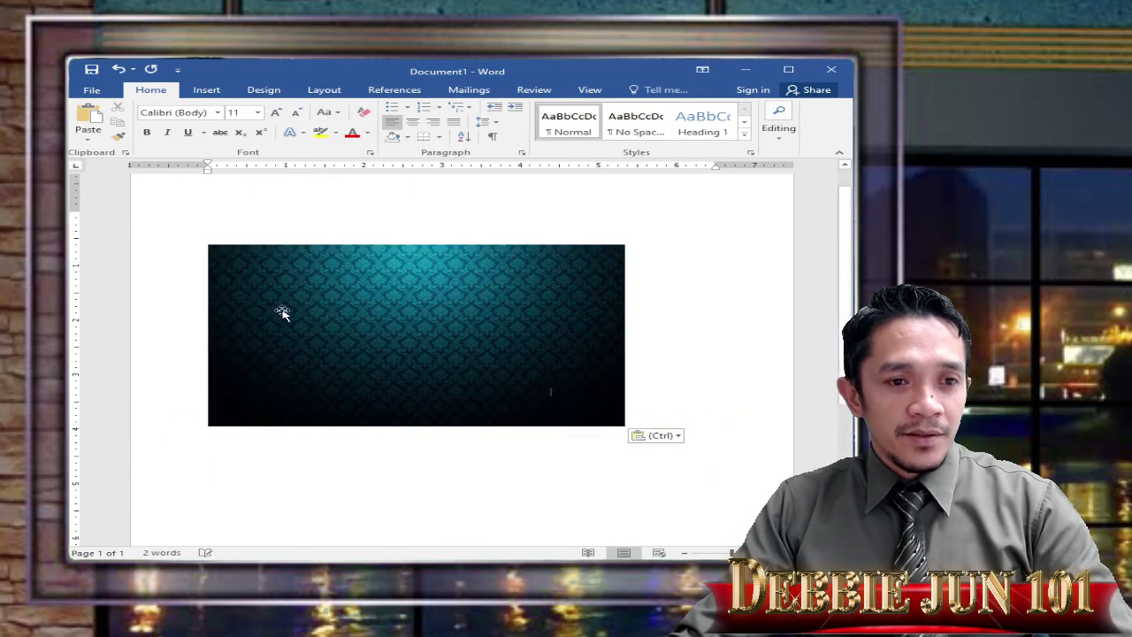
right_click(437, 293)
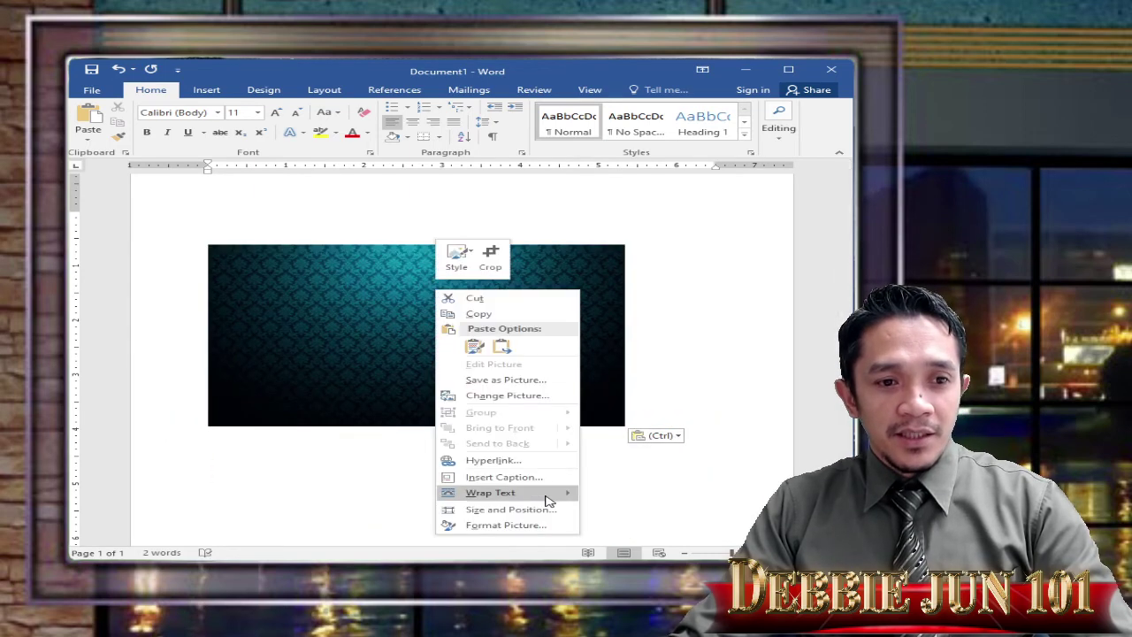
mouse_move(533, 498)
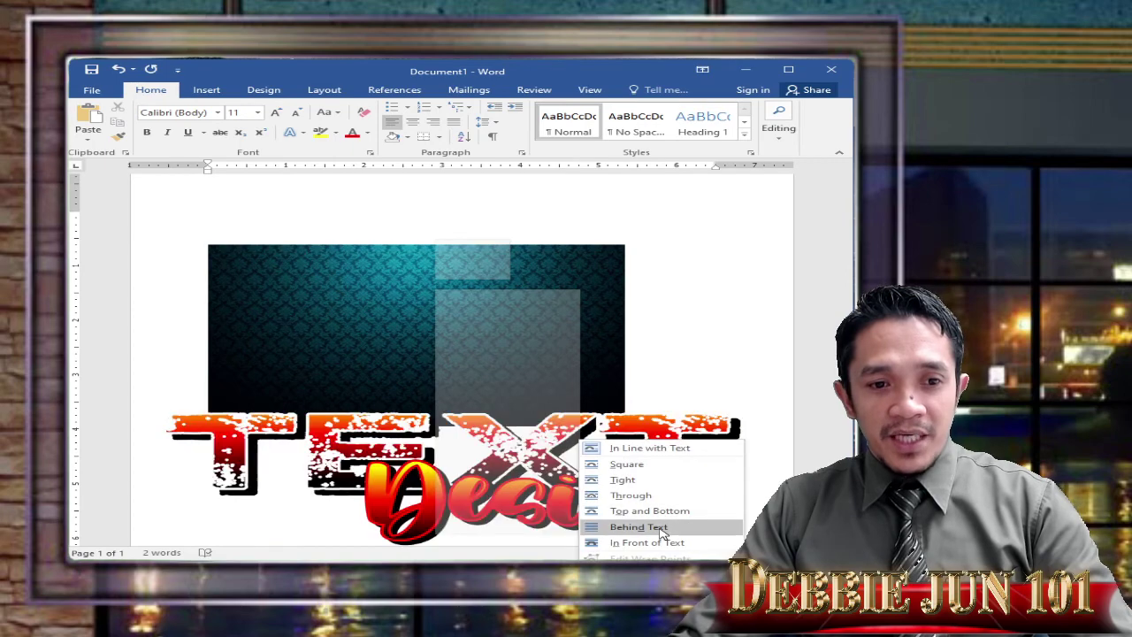
left_click(660, 528)
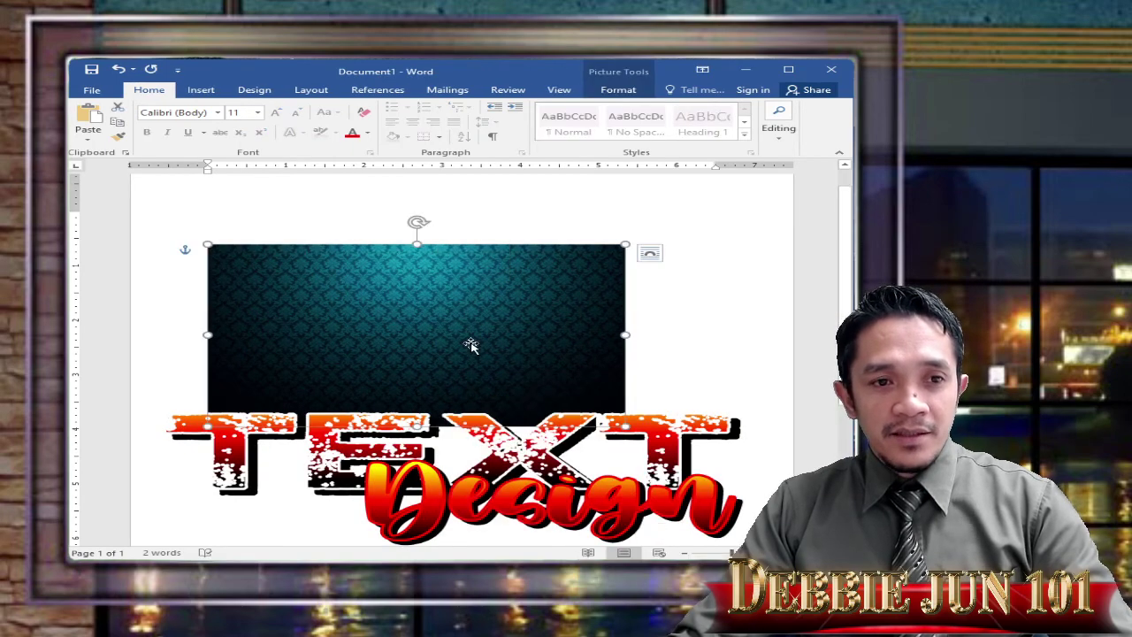
Enlarge the wallpaper picture from its corners until it spans the full width of the page
left_click_drag(625, 245, 747, 192)
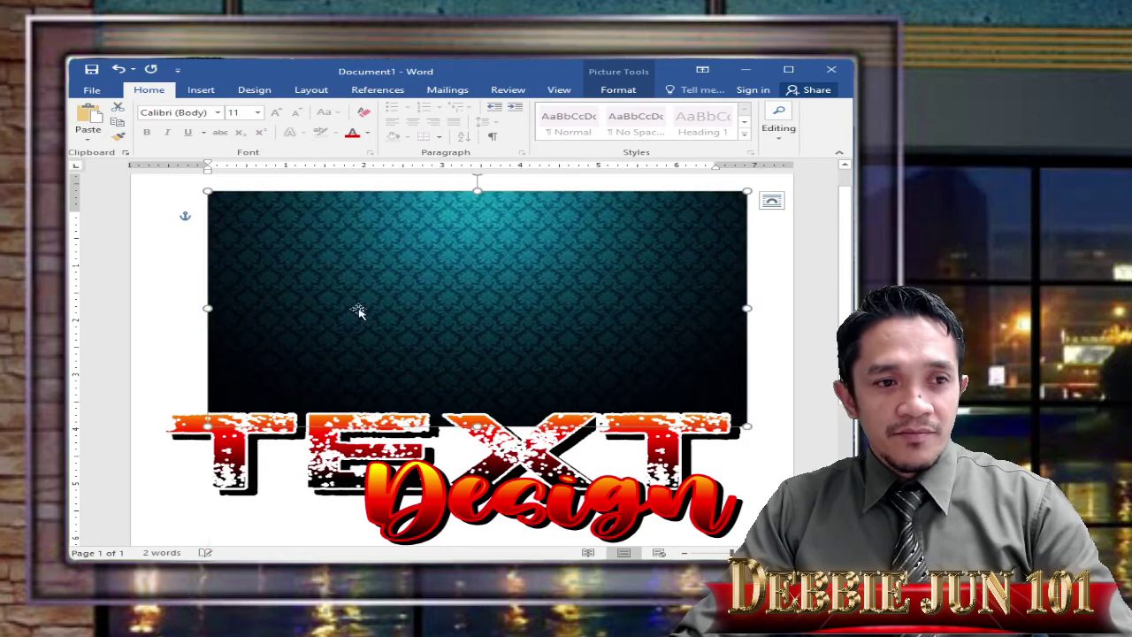
left_click_drag(195, 430, 125, 455)
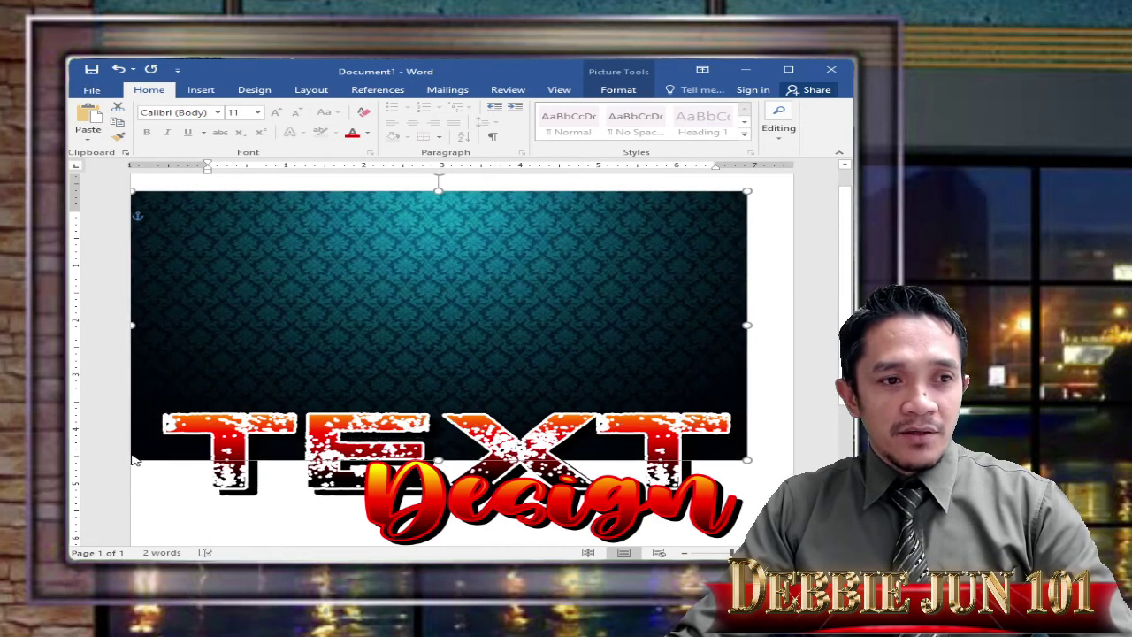
left_click_drag(748, 462, 794, 480)
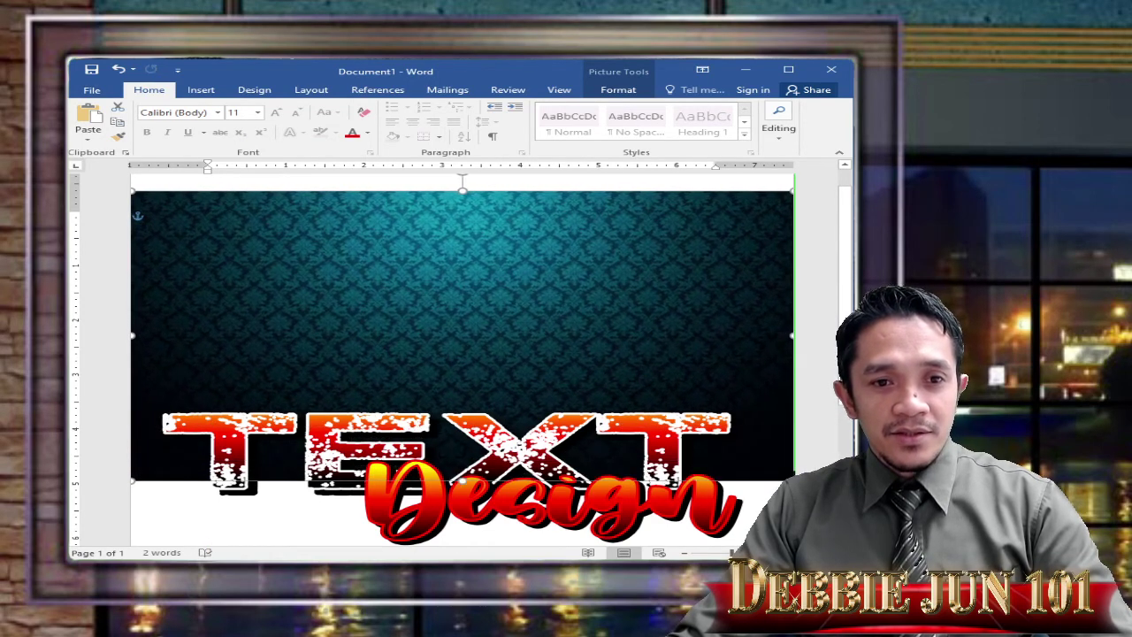
Move the "TEXT" box up onto the wallpaper and place the "Design" box just beneath its lettering
left_click(481, 435)
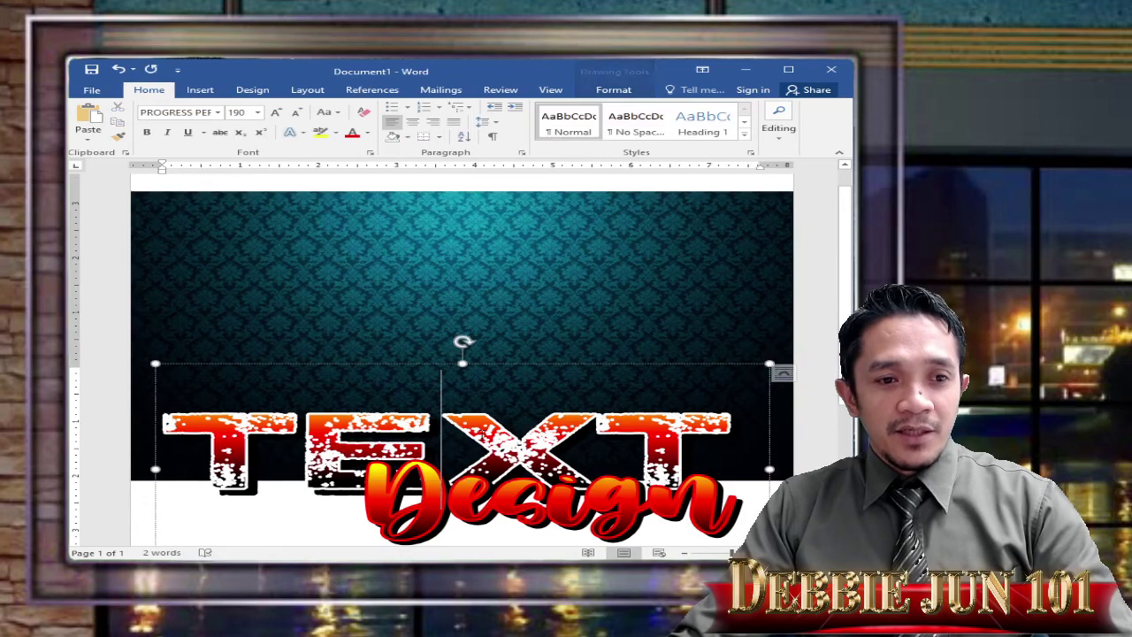
left_click_drag(503, 365, 506, 195)
left_click_drag(504, 196, 504, 198)
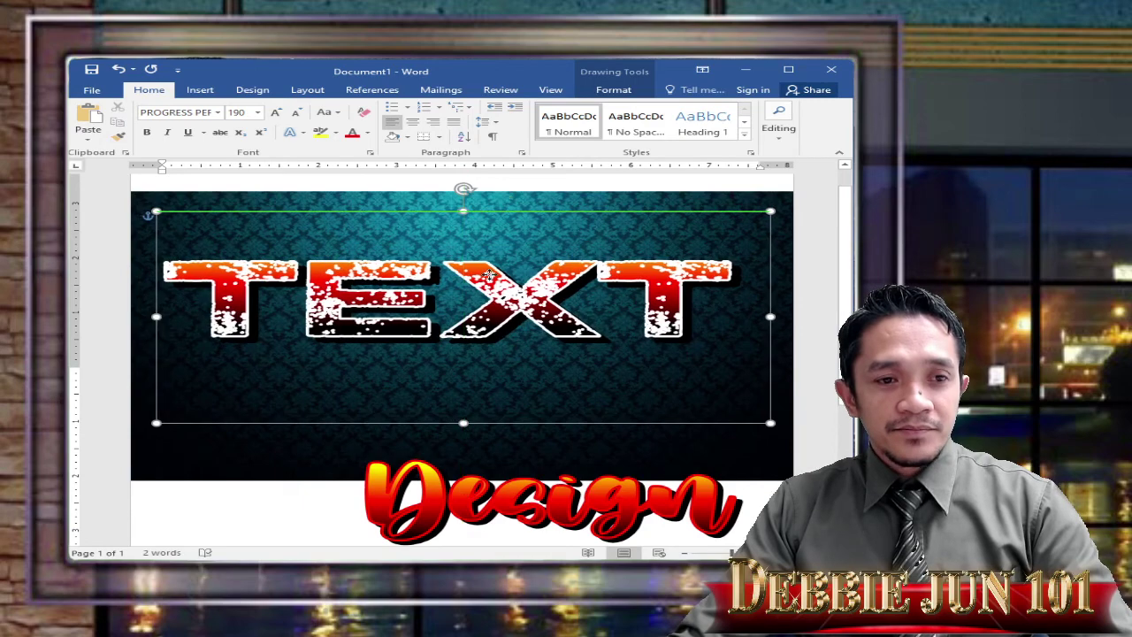
left_click(566, 444)
left_click_drag(566, 444, 557, 327)
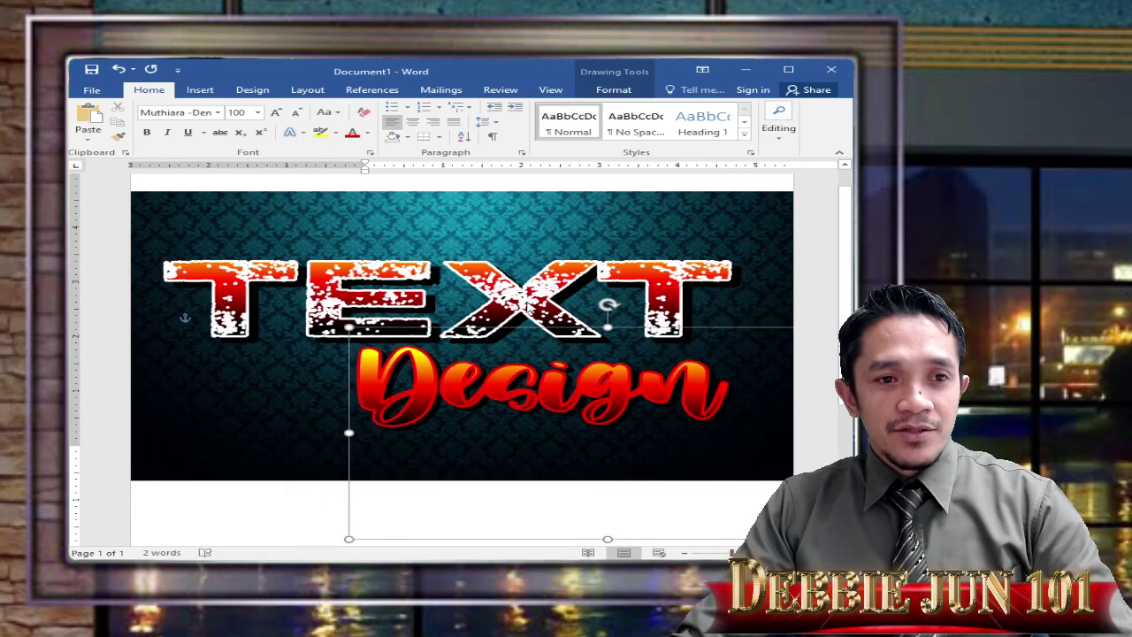
Lower the "TEXT" box slightly so the "Design" lettering overlaps its bottom edge on the wallpaper
left_click(442, 504)
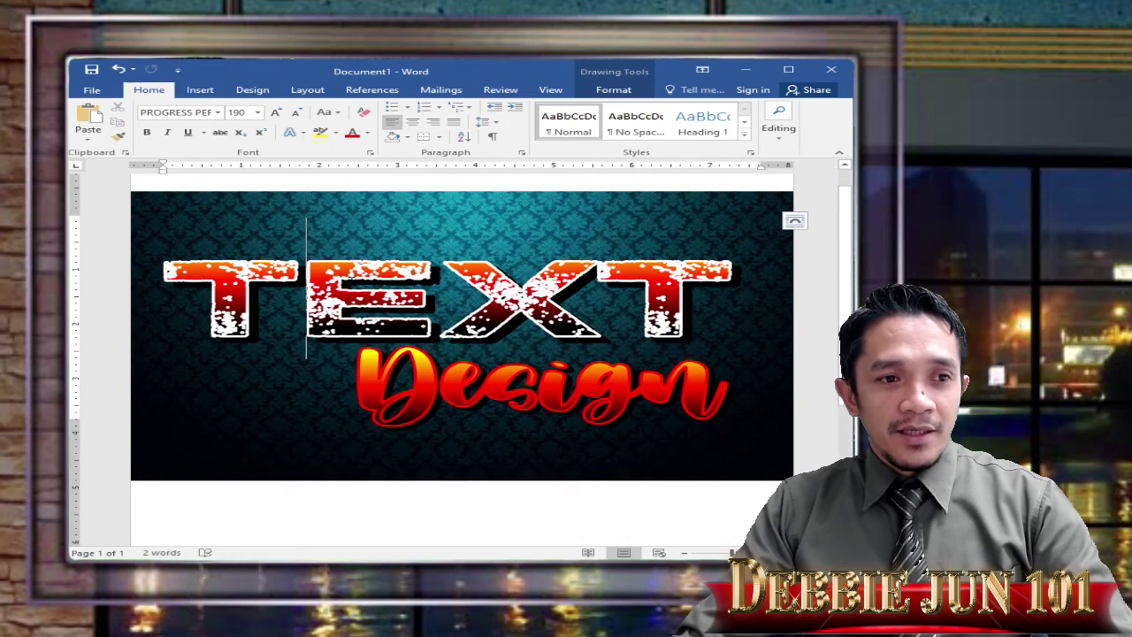
left_click(294, 511)
left_click(291, 482)
left_click(208, 369)
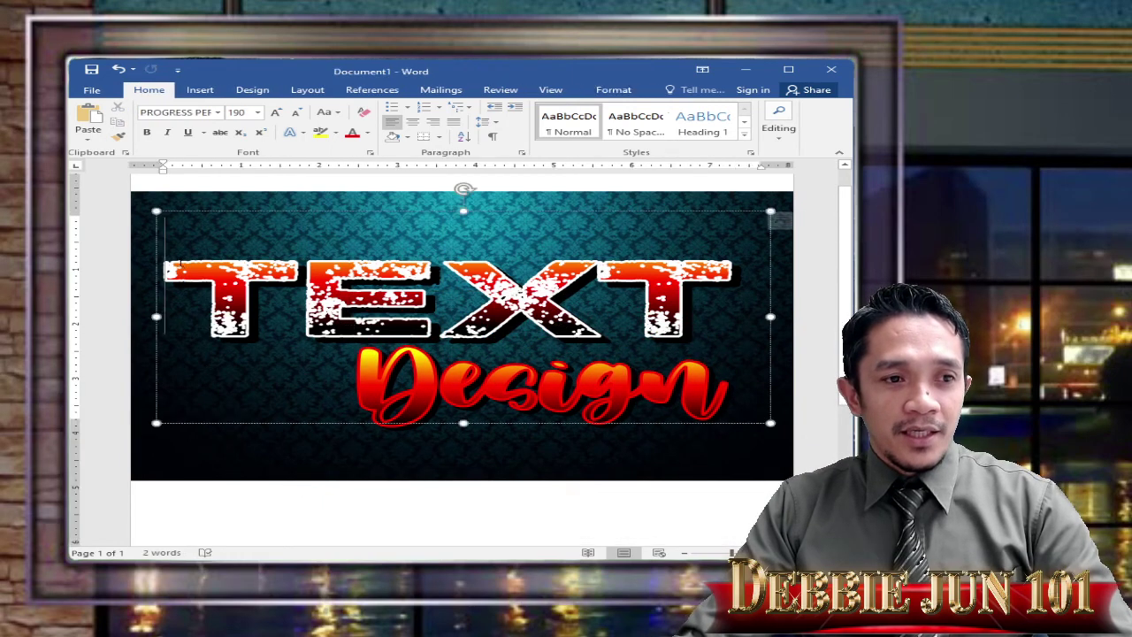
left_click_drag(228, 216, 230, 240)
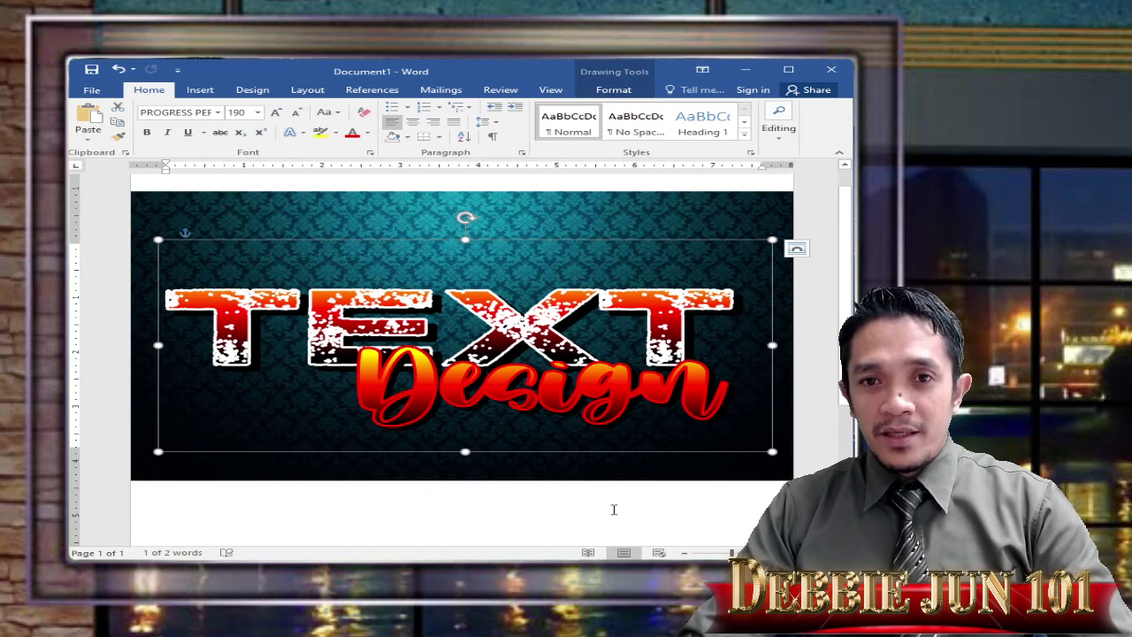
left_click(698, 523)
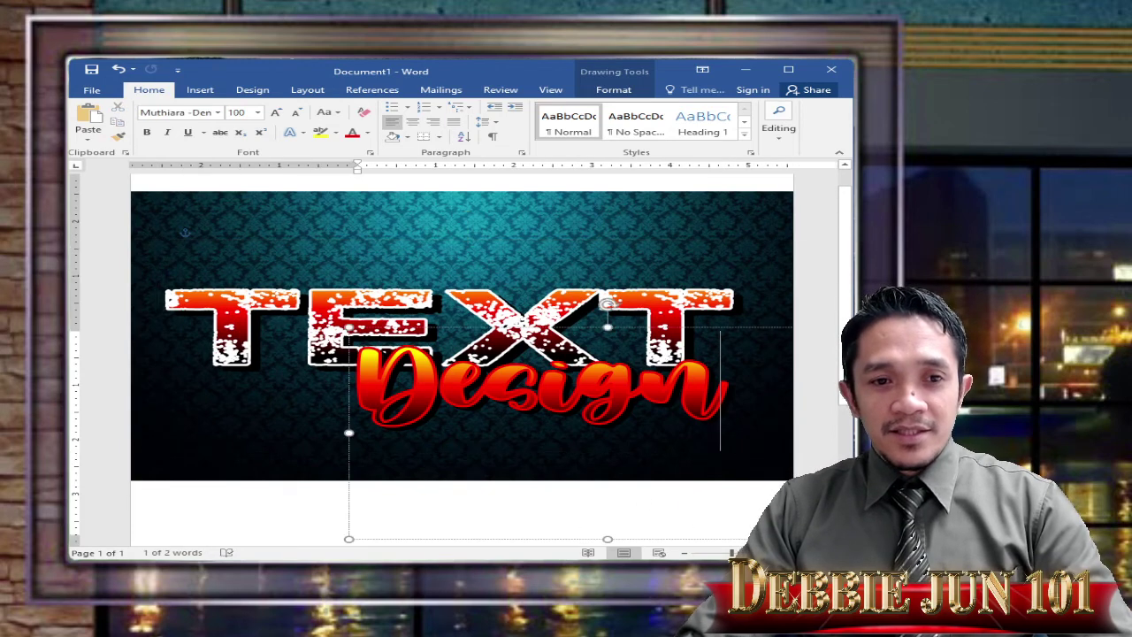